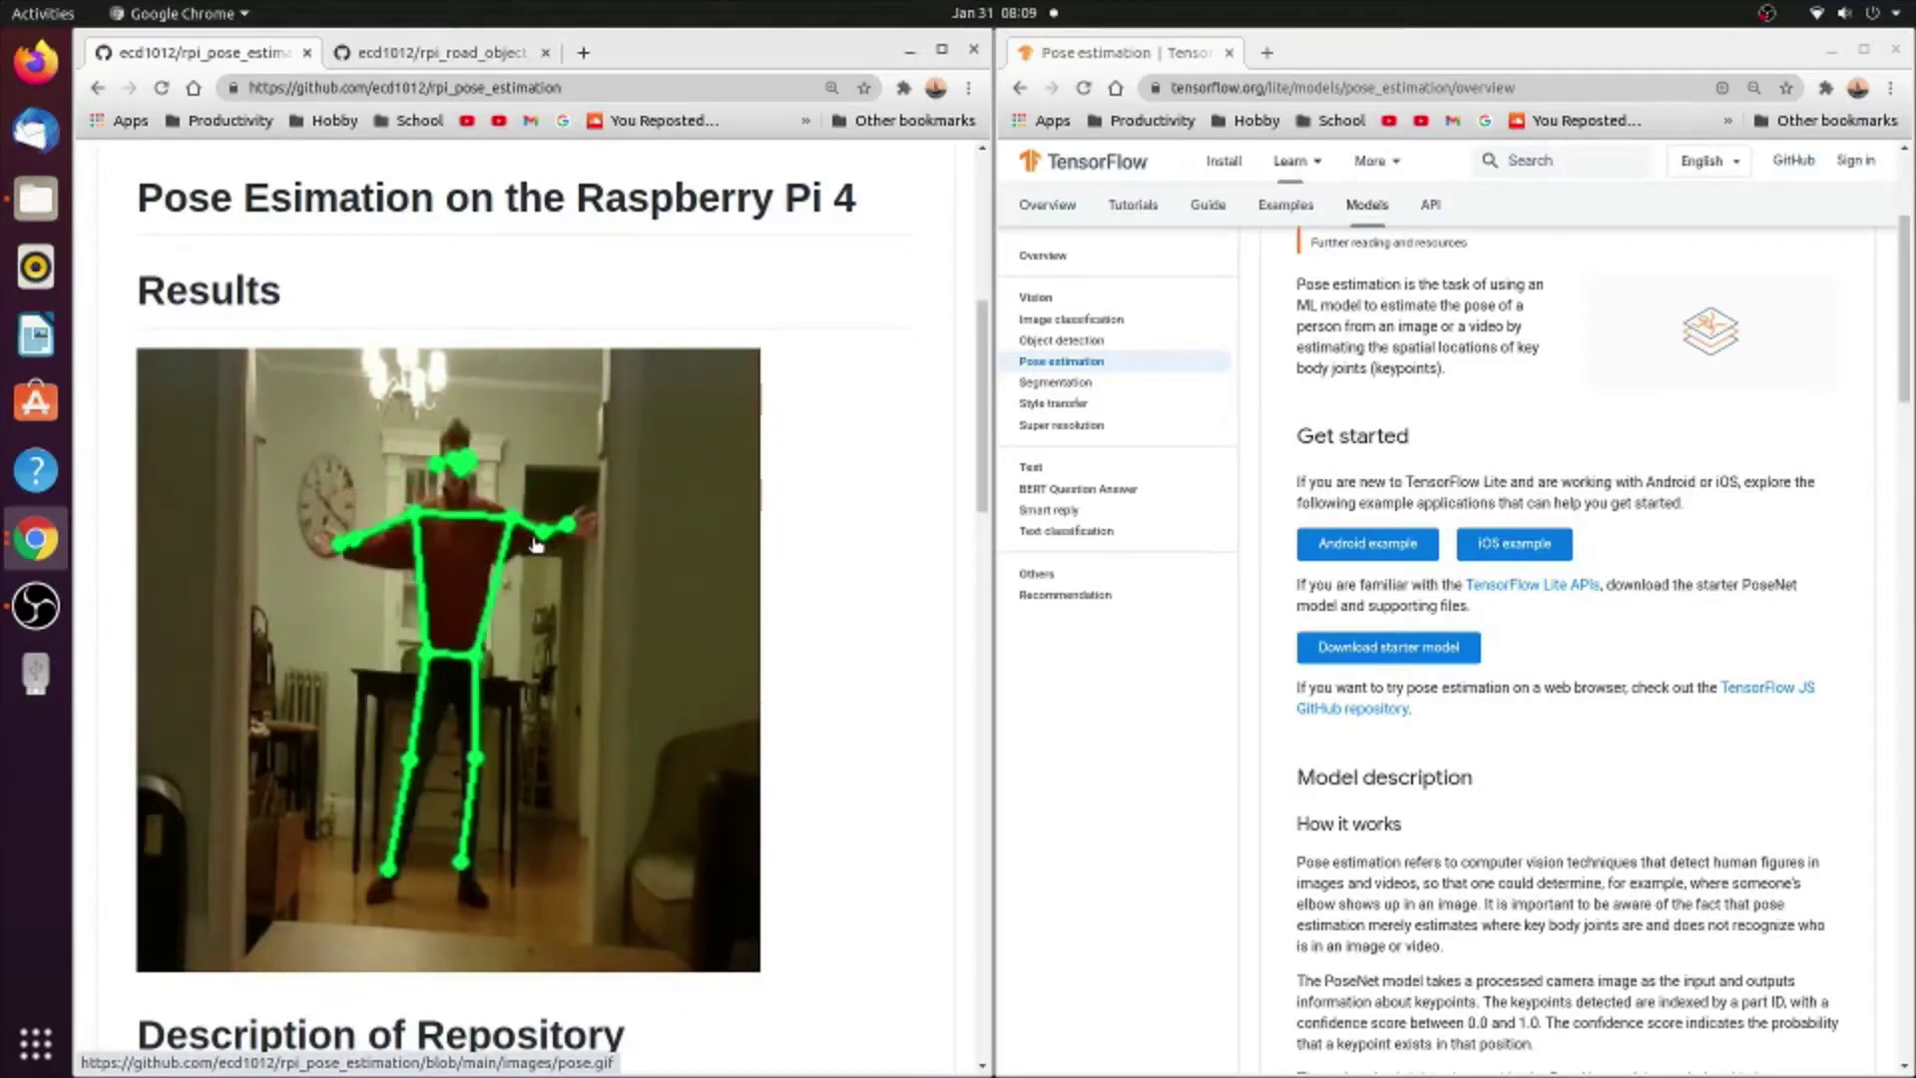
scroll(1125, 673, up, 4)
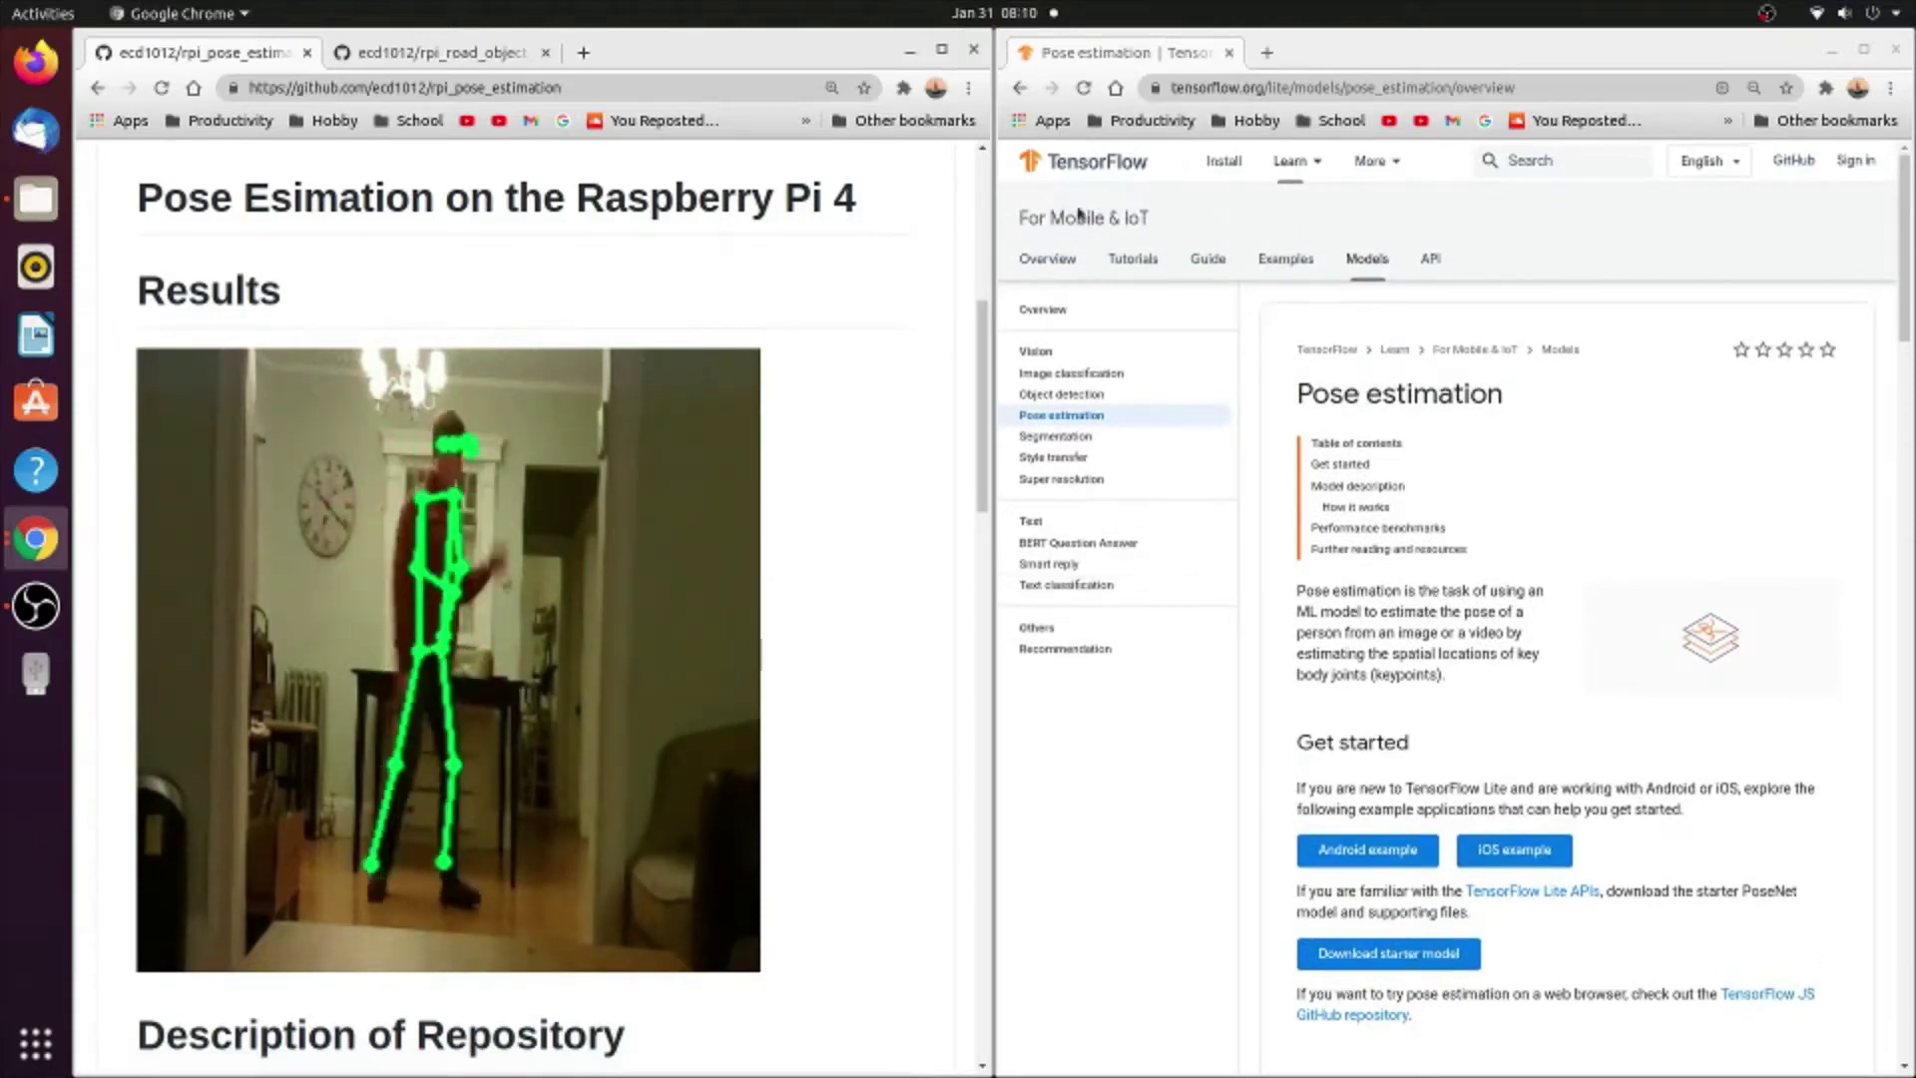
scroll(1438, 600, down, 1)
scroll(1449, 681, up, 1)
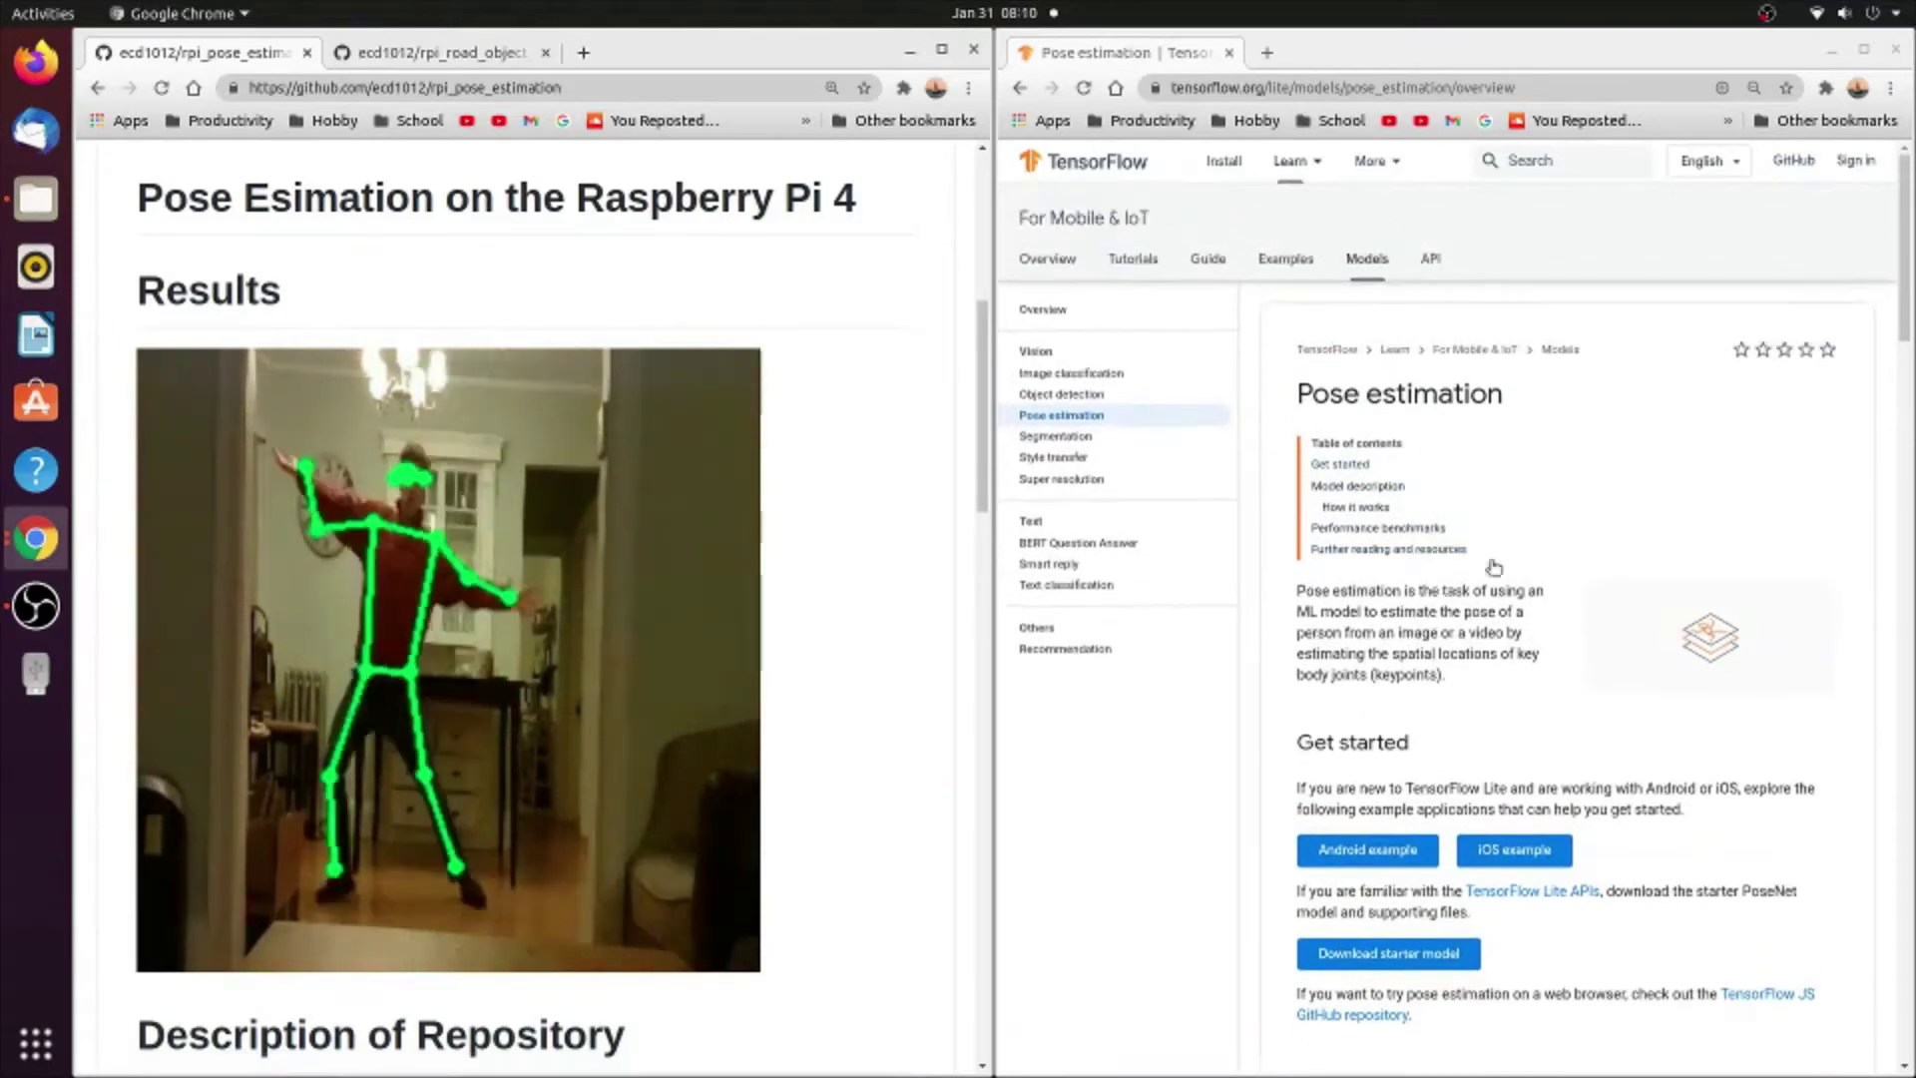
scroll(1407, 645, down, 5)
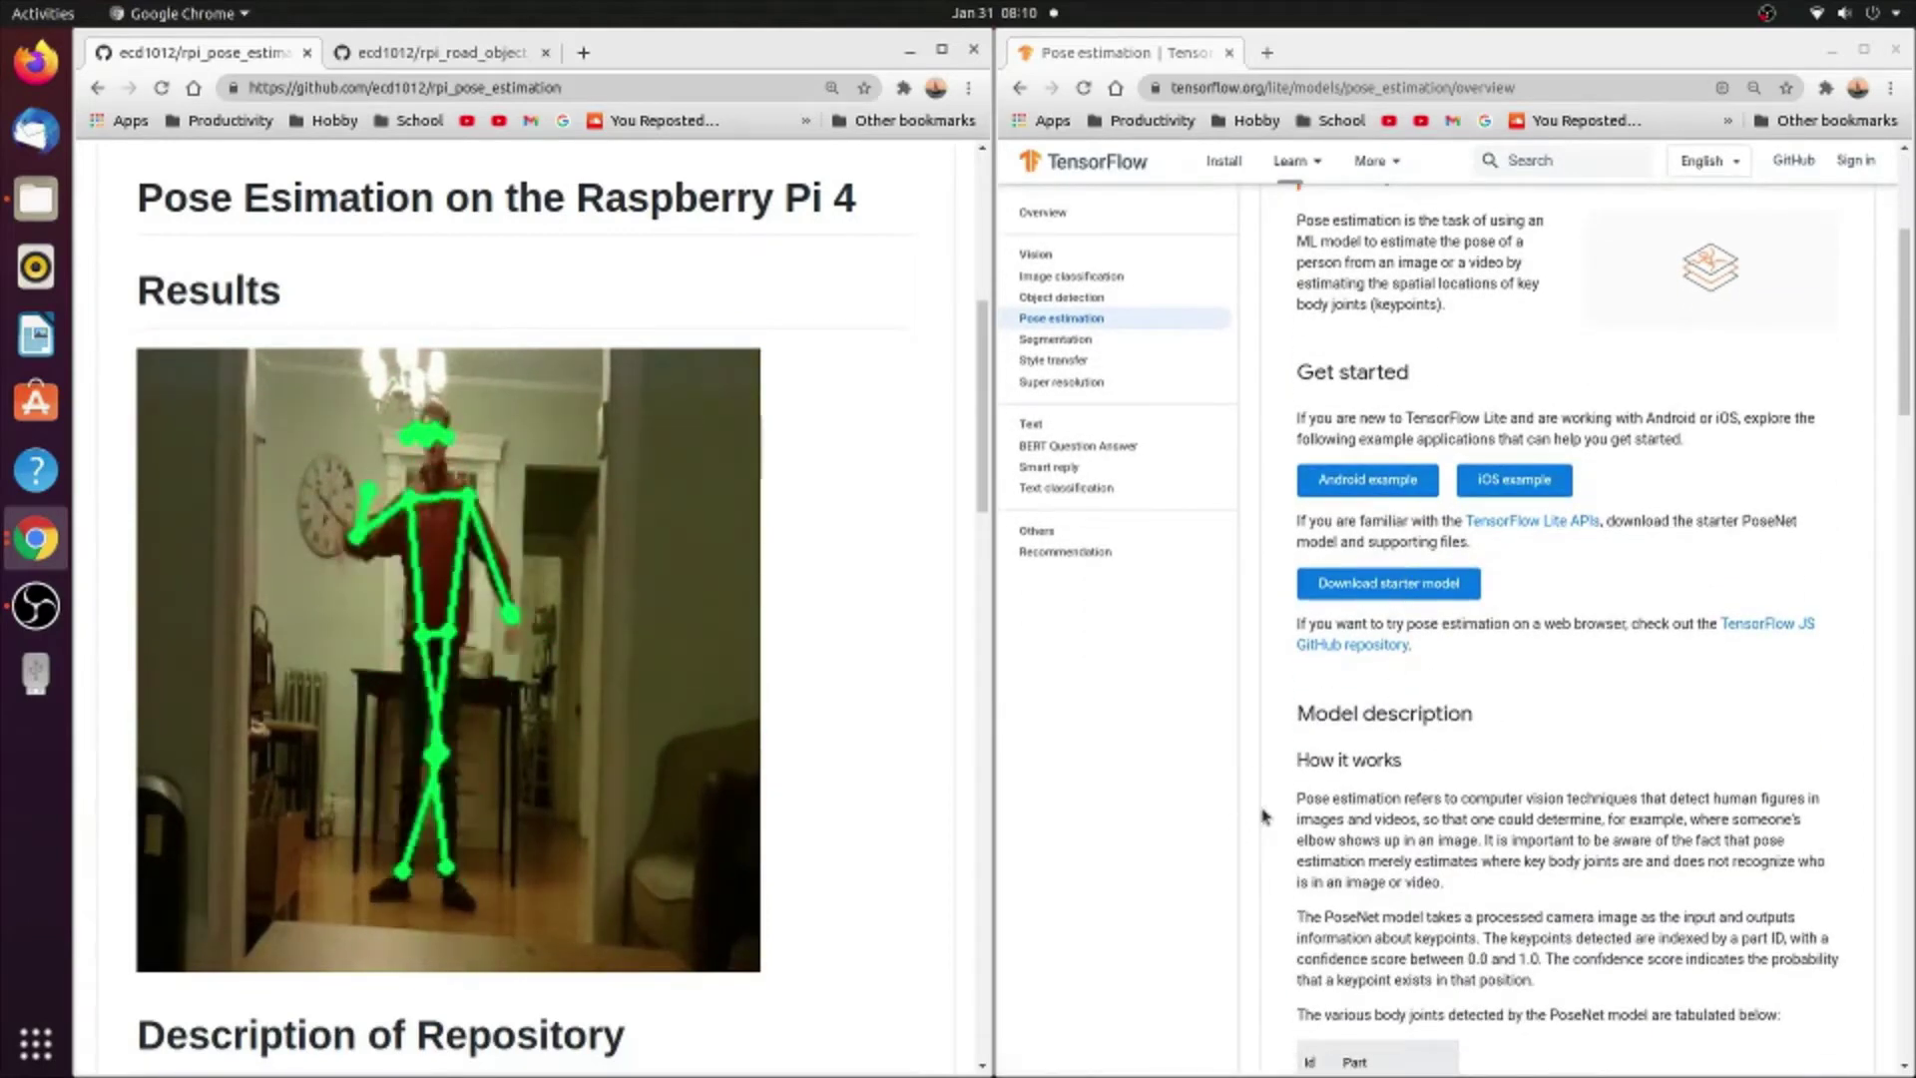
scroll(1348, 748, down, 4)
scroll(1479, 706, down, 1)
scroll(1479, 706, up, 1)
scroll(1437, 718, down, 3)
scroll(1437, 726, down, 1)
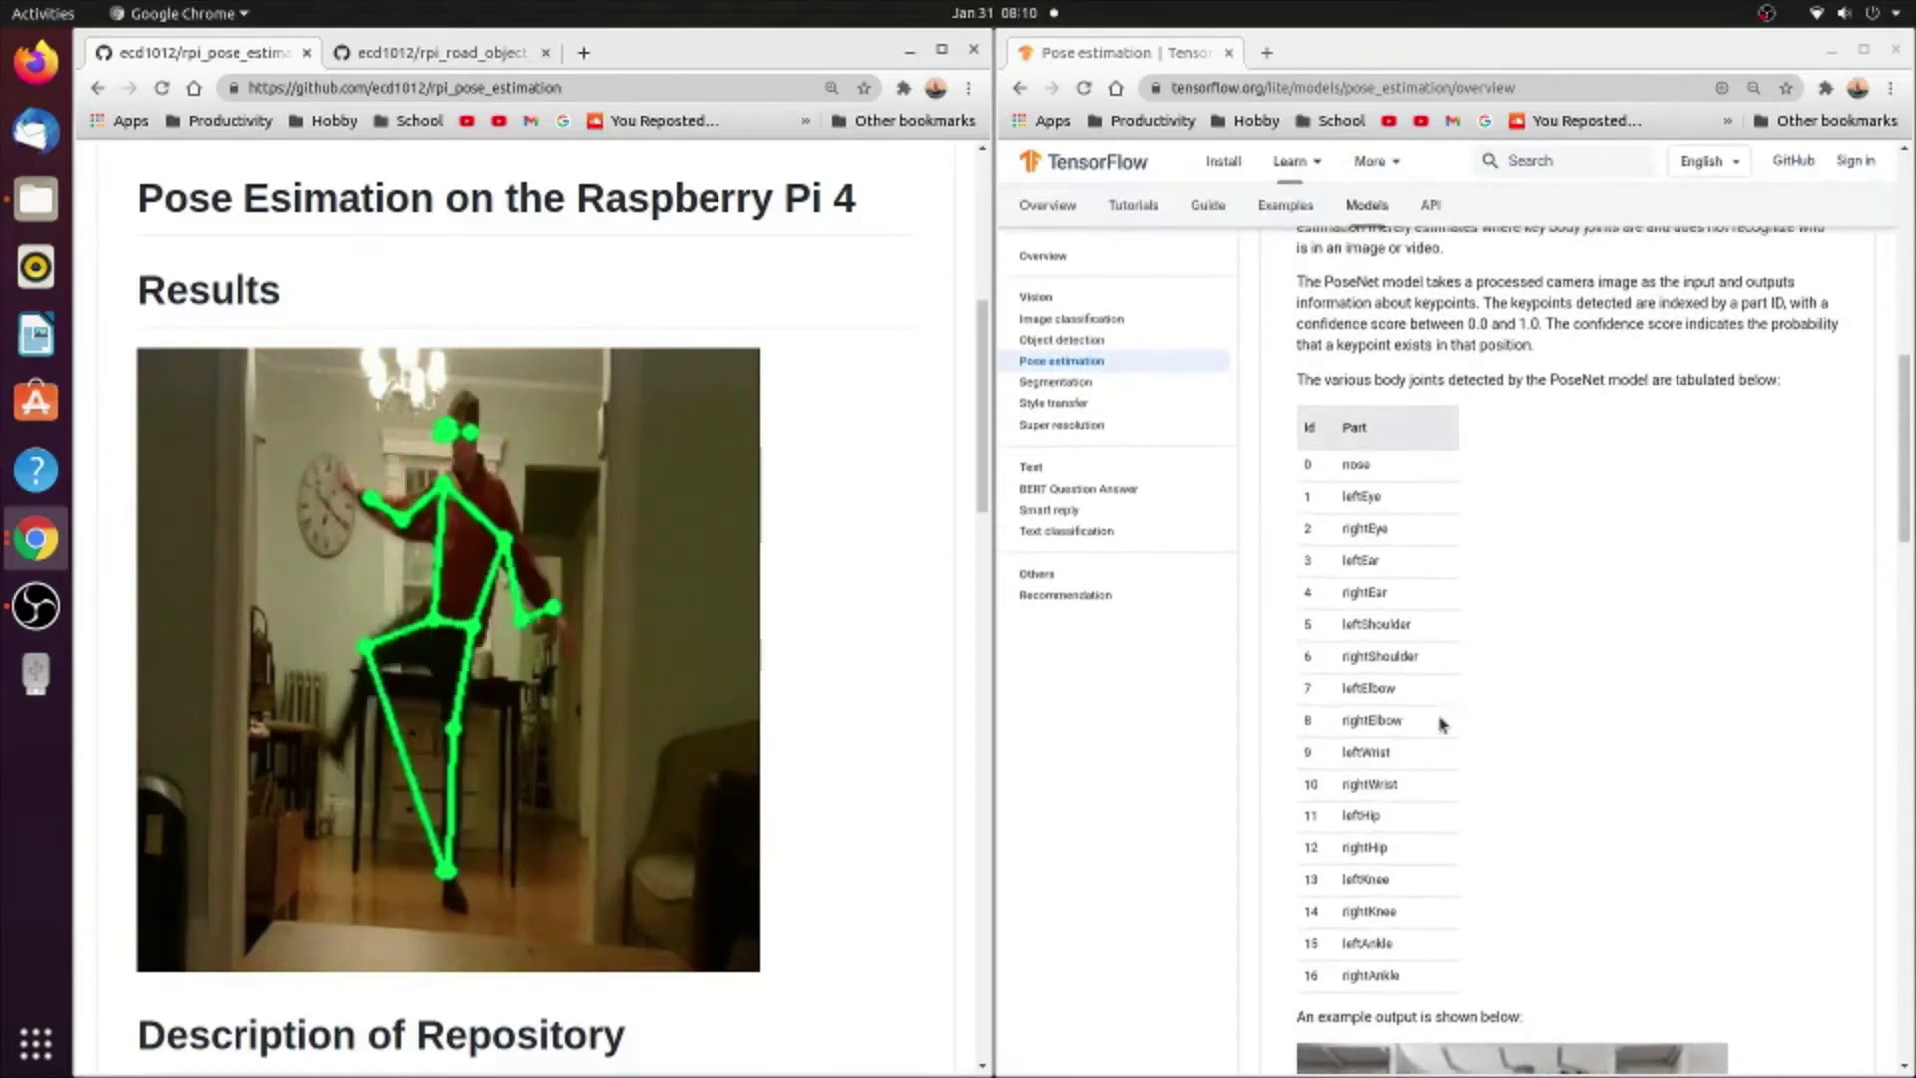
scroll(1433, 728, up, 1)
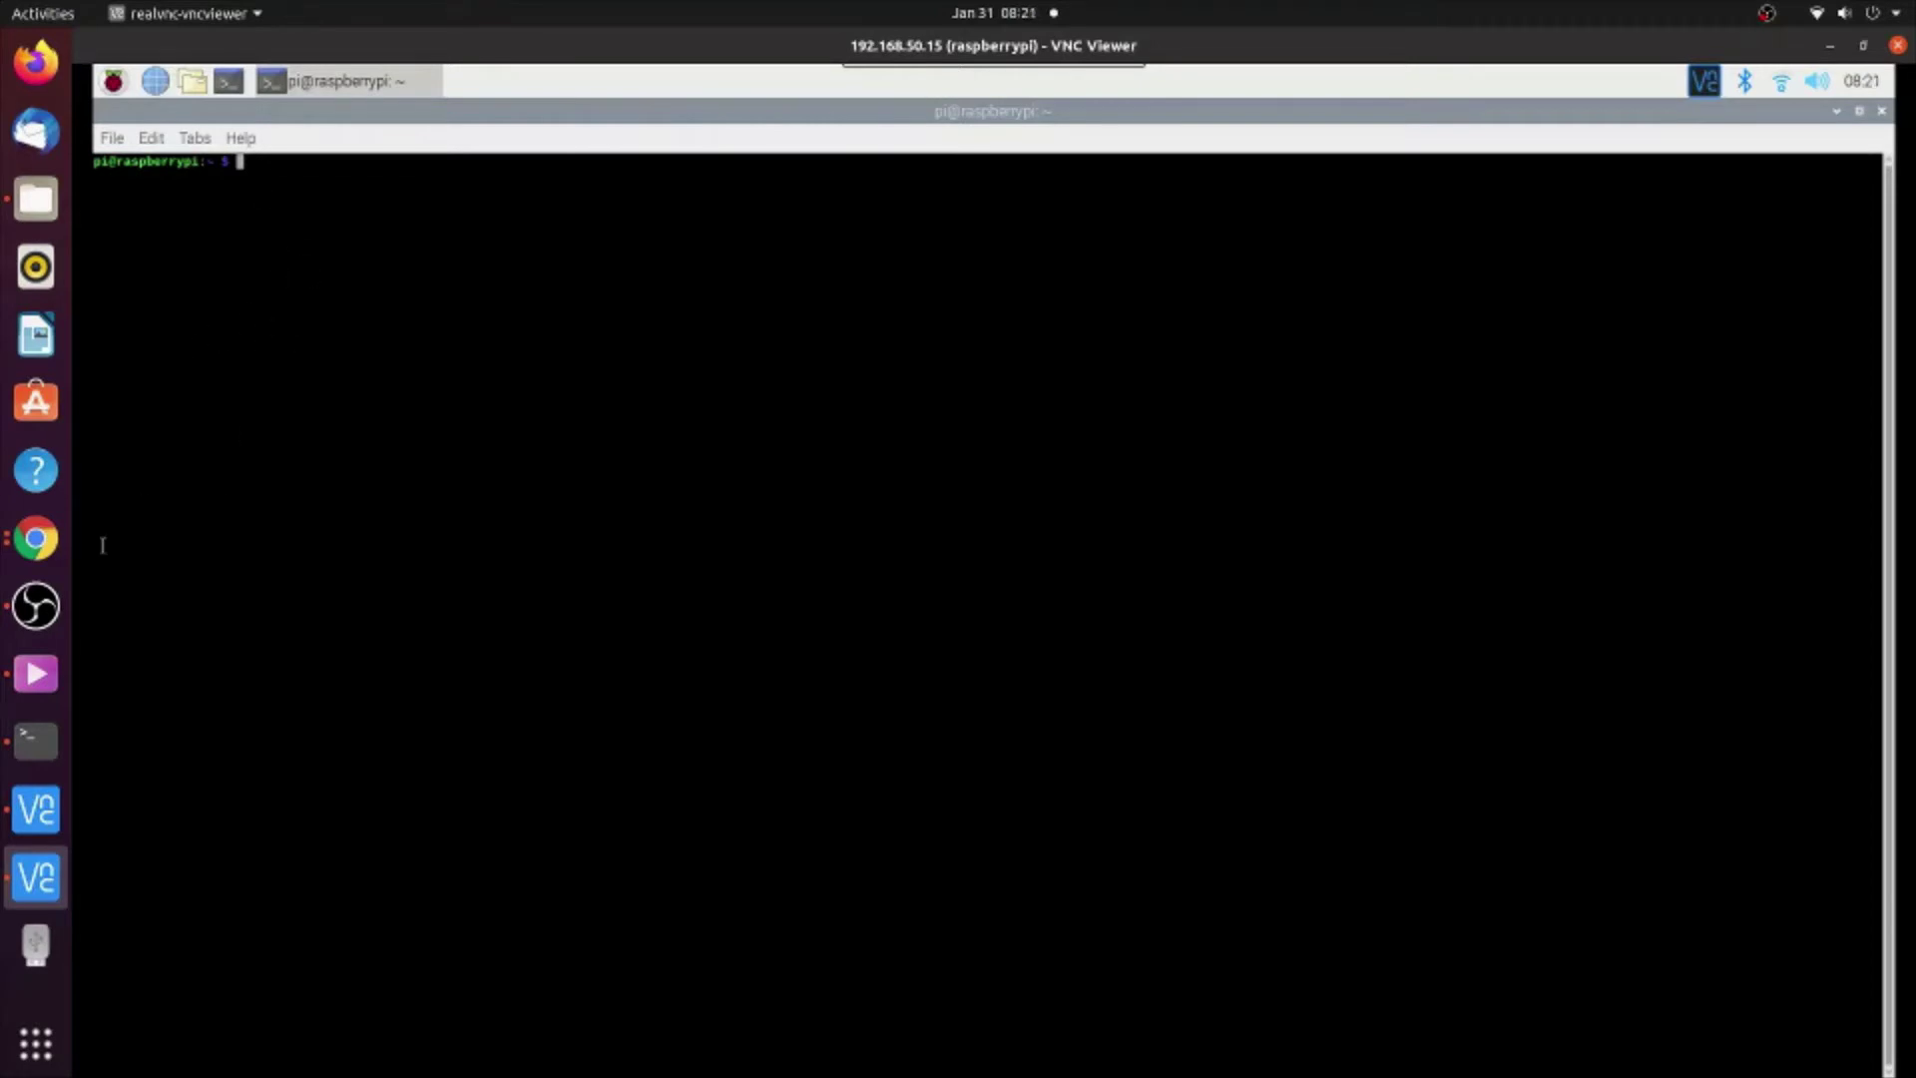
Copy the rpi_pose_estimation HTTPS clone URL from GitHub's Code dropdown, then return to VNC Viewer
click(36, 540)
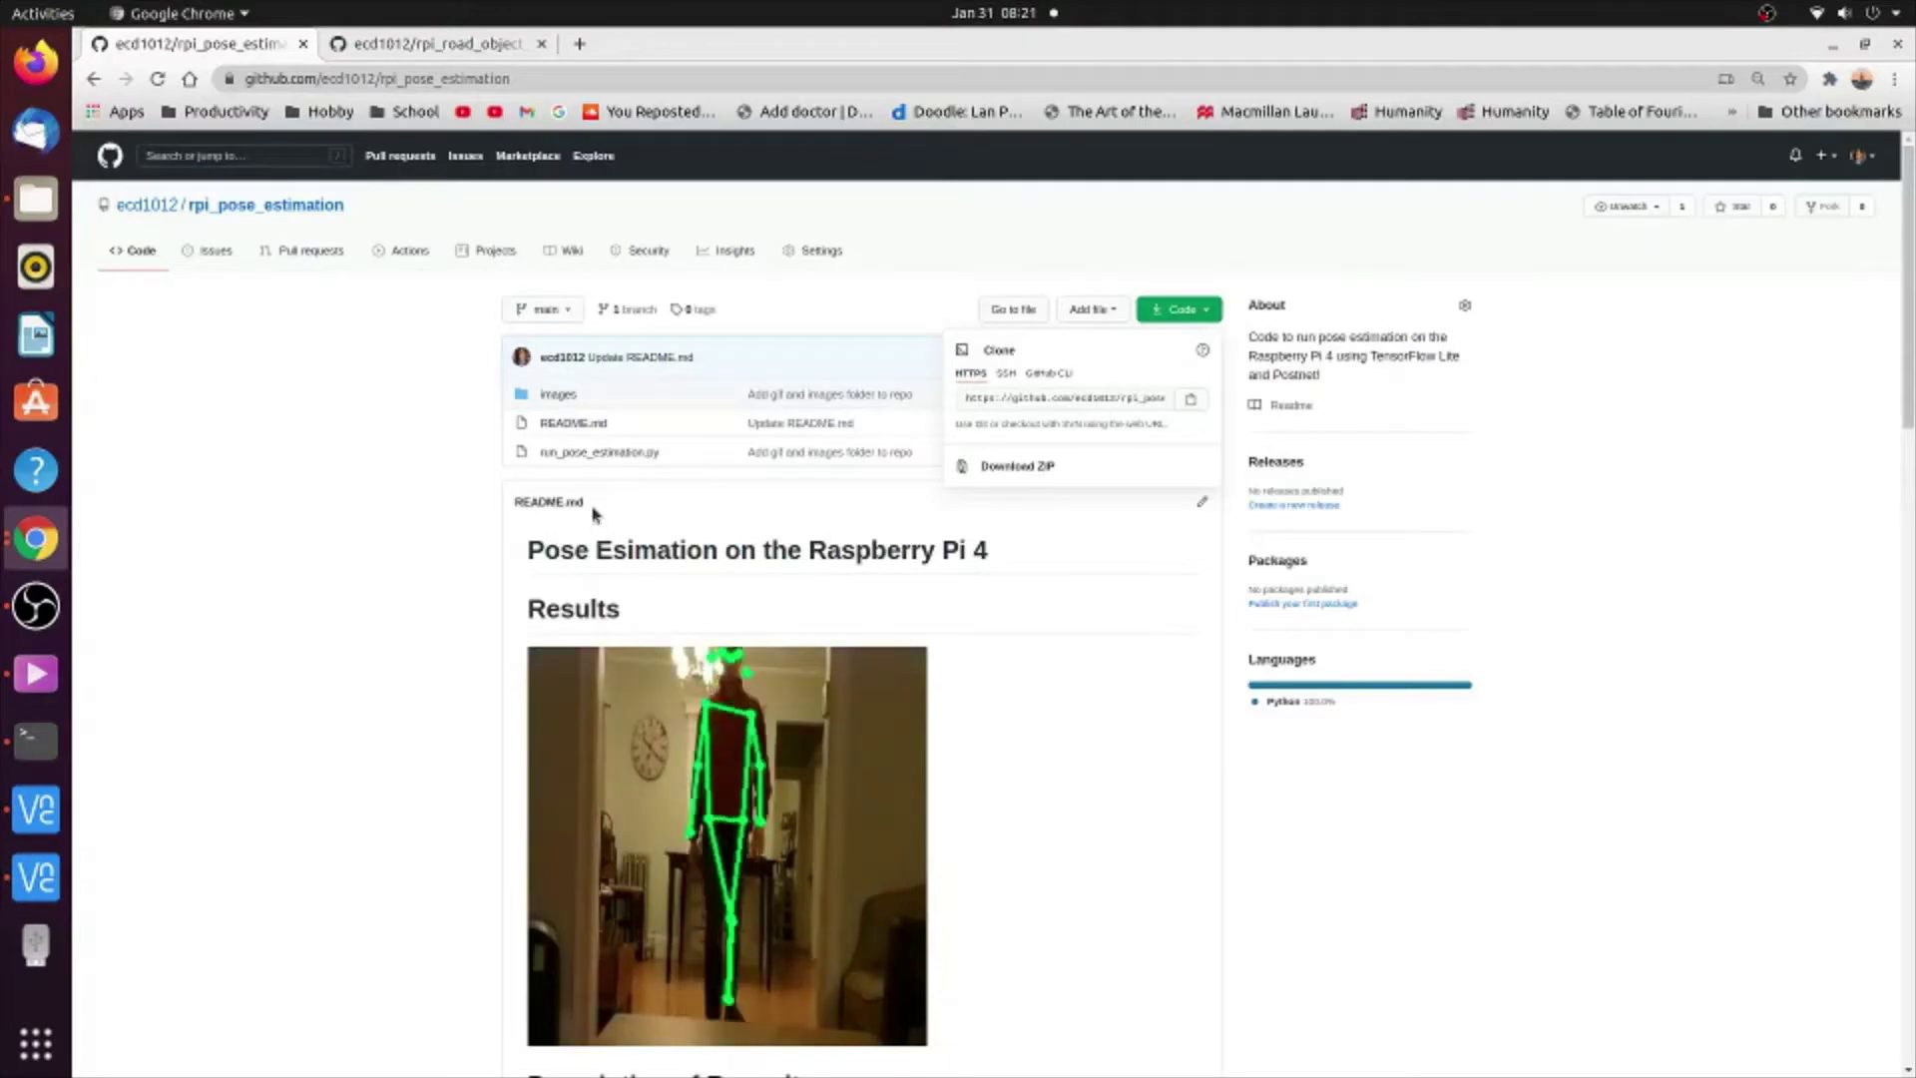
click(359, 493)
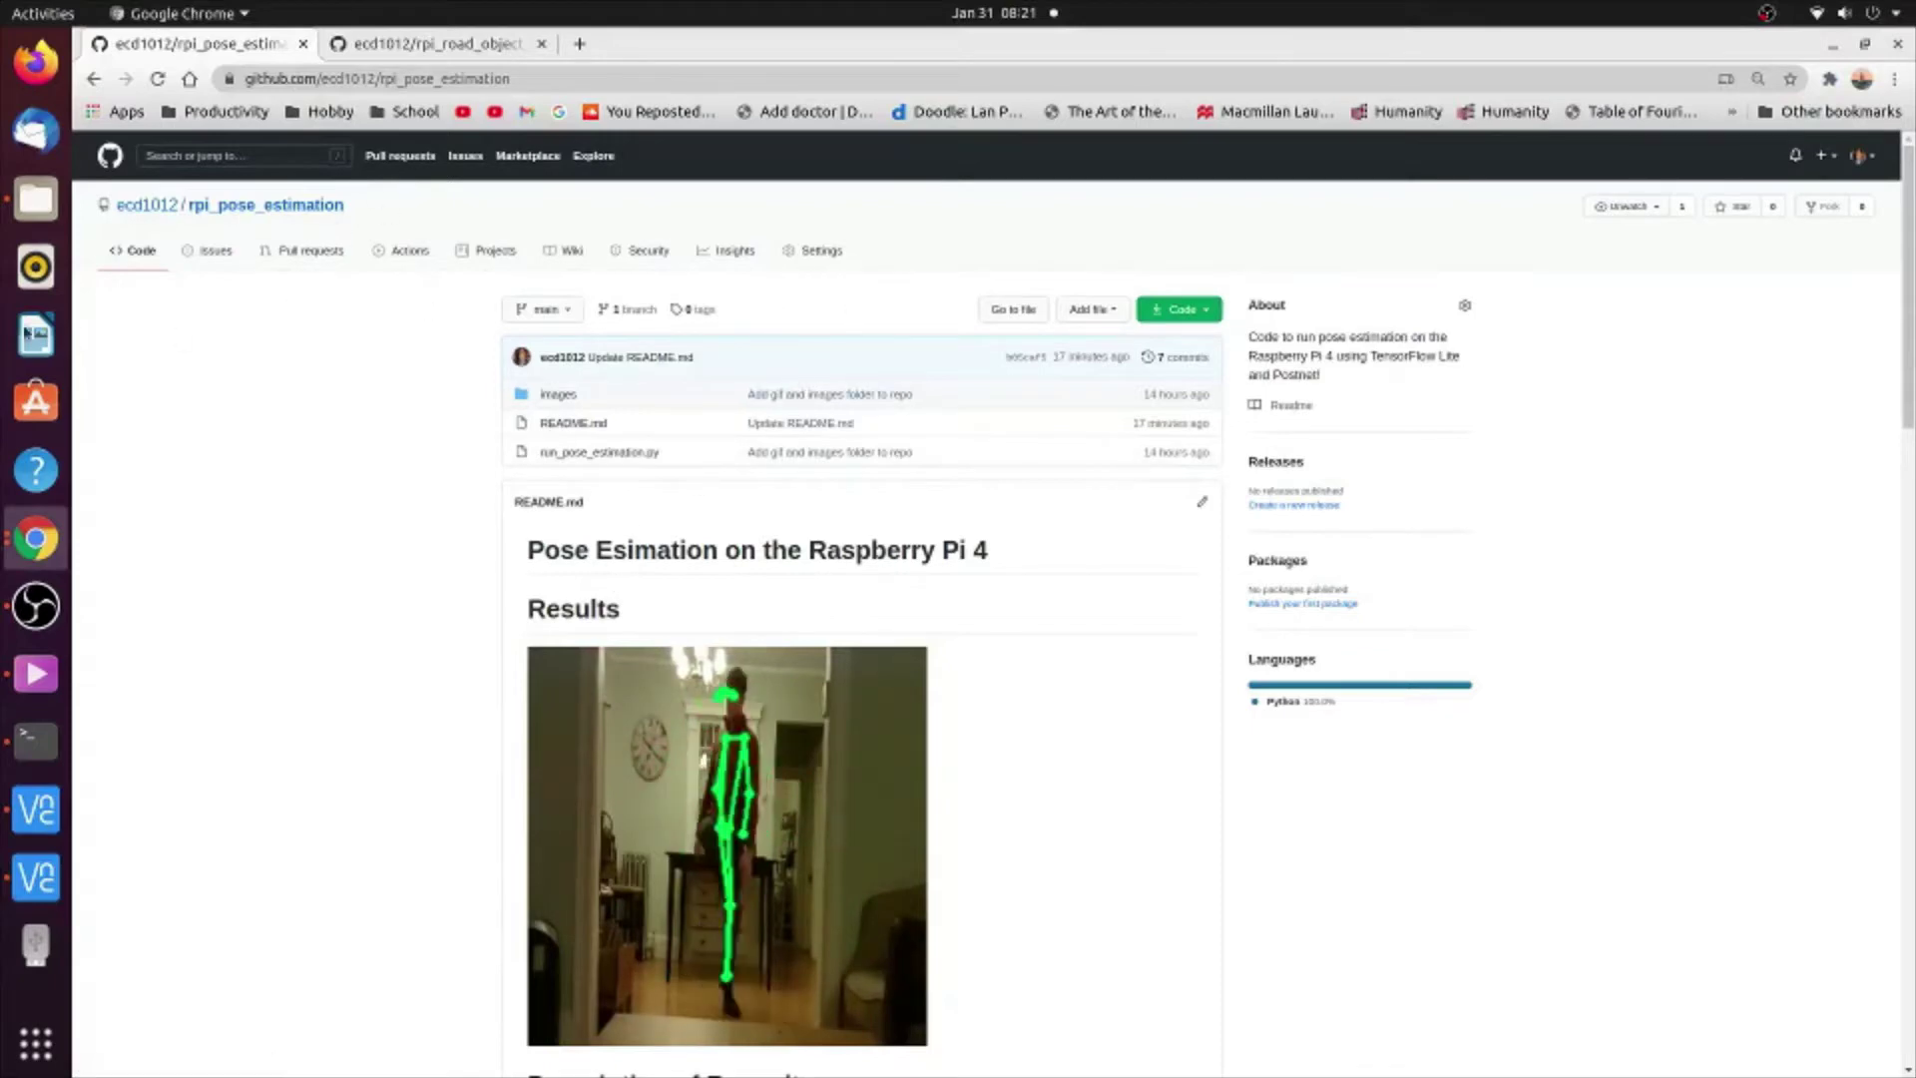
click(1210, 309)
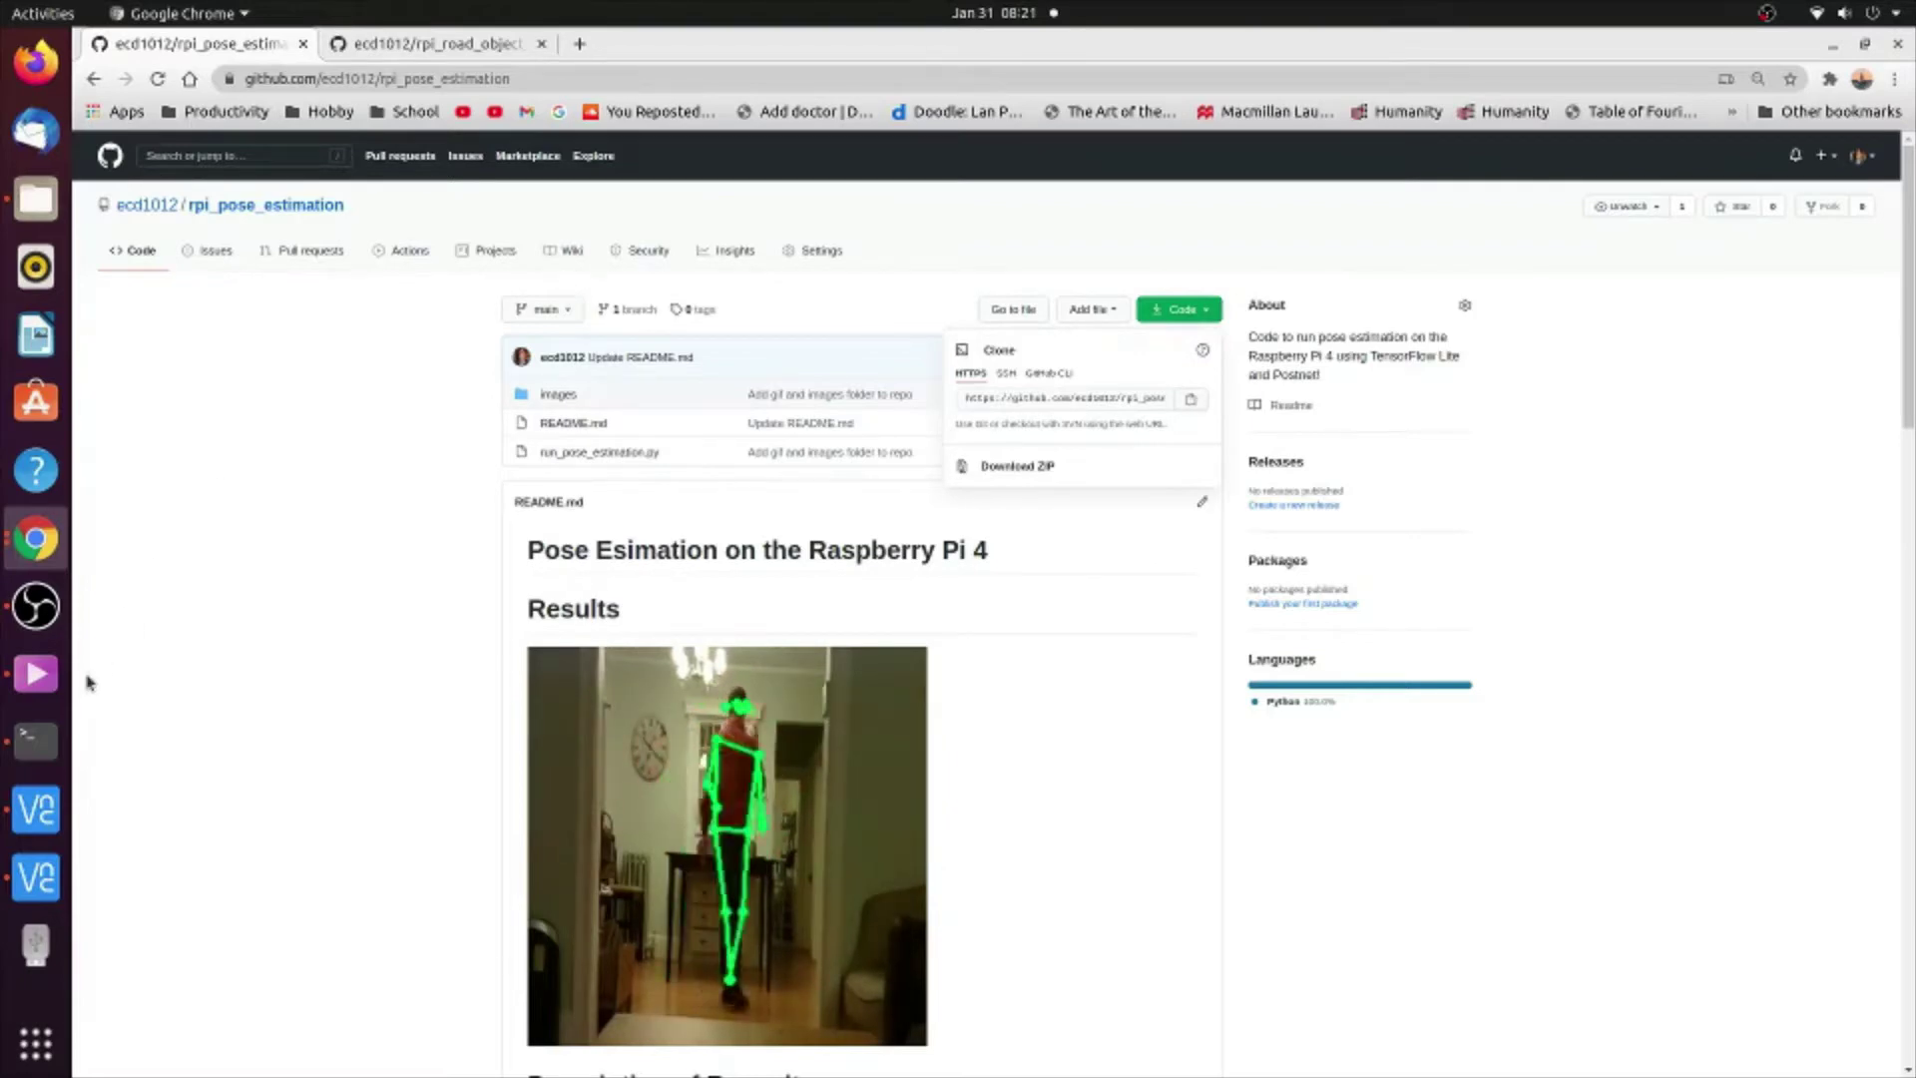
click(35, 809)
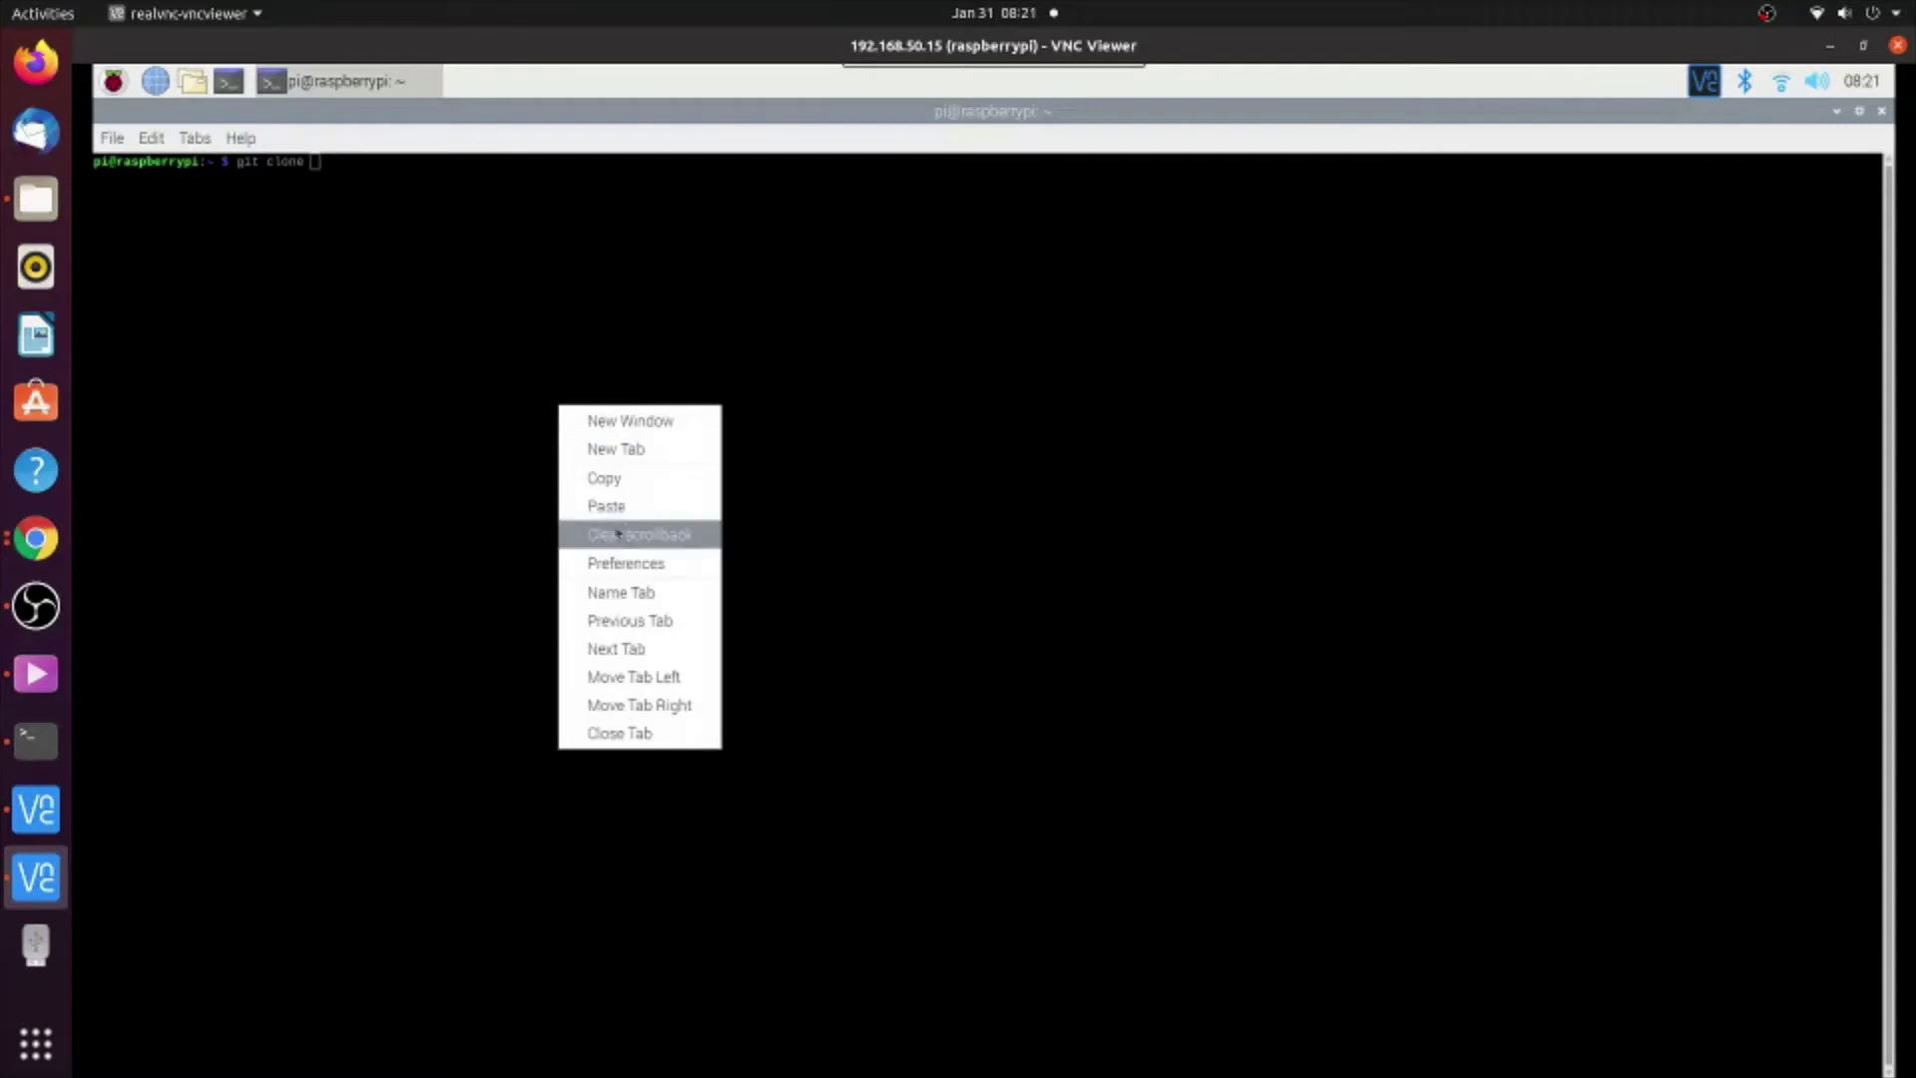
Git clone rpi_pose_estimation from the pasted URL, cd into it, clear, and list its files
click(622, 506)
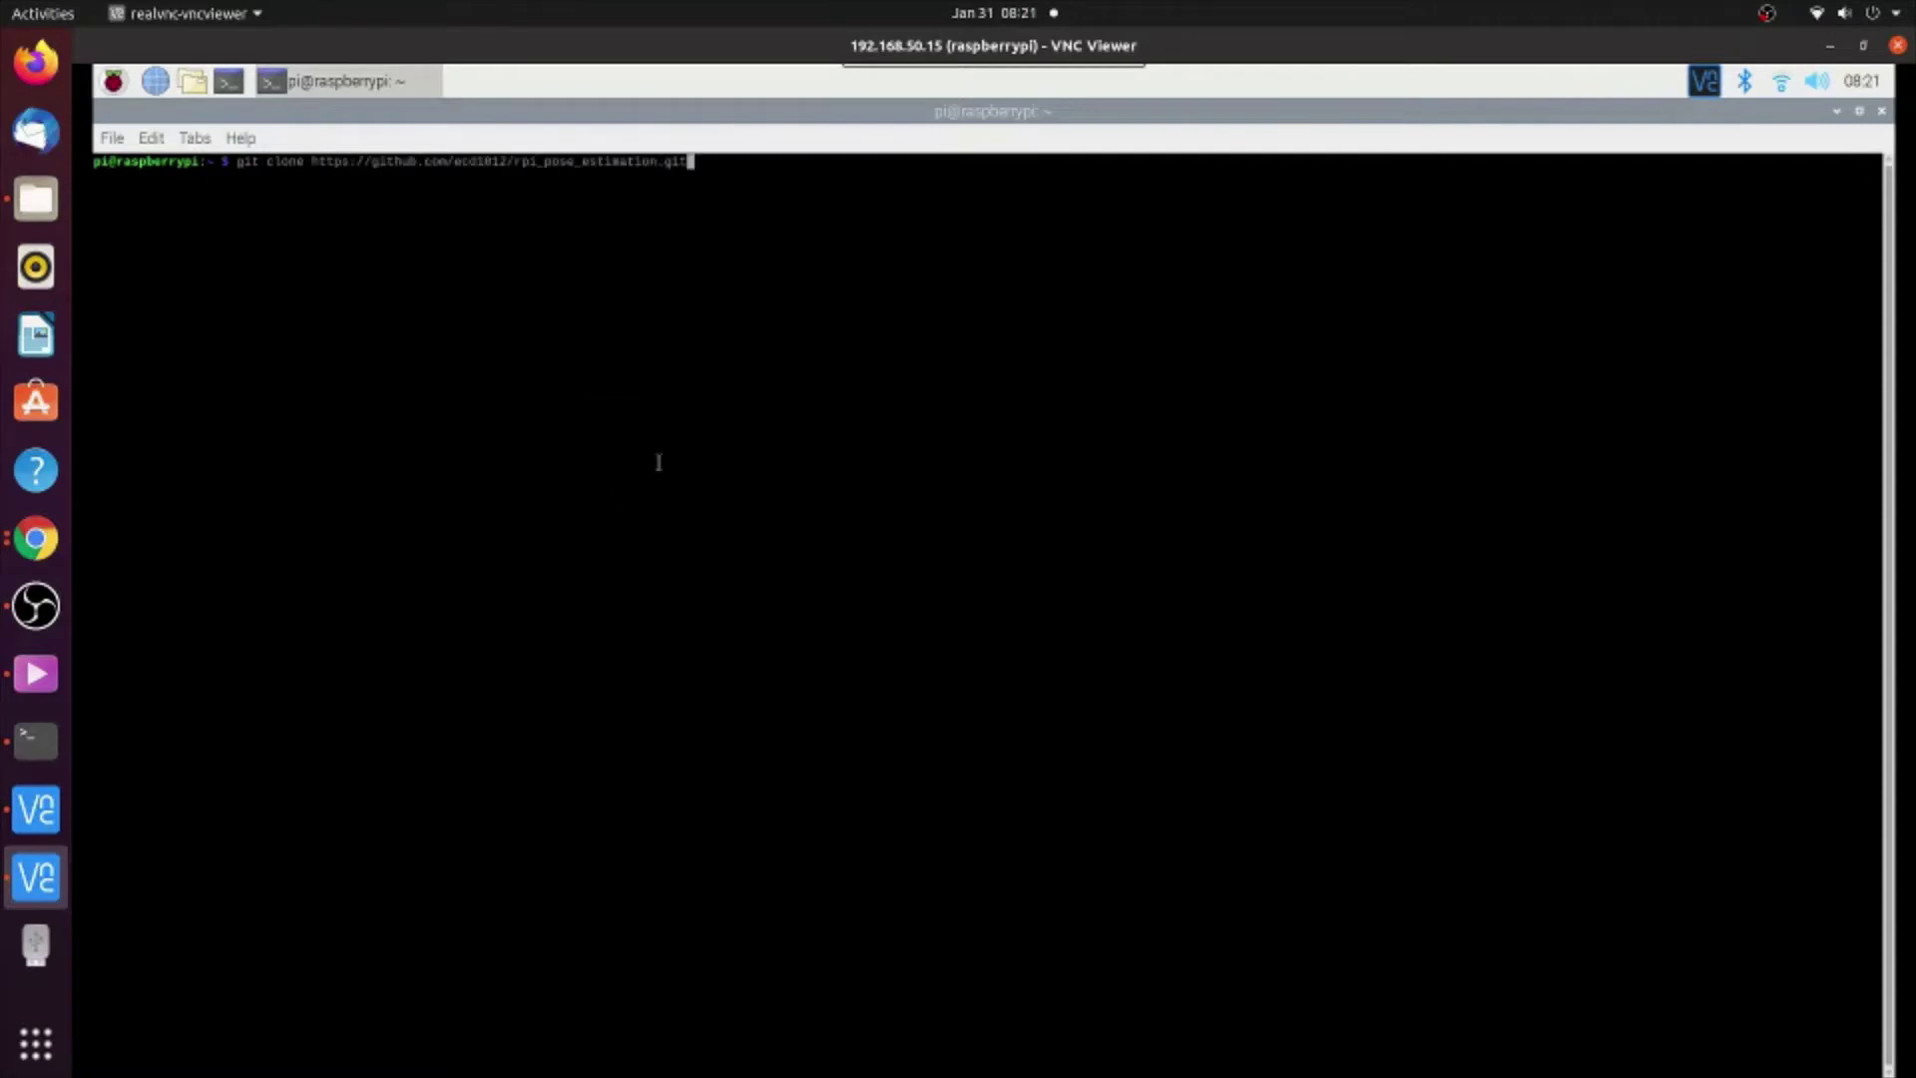
key(Return)
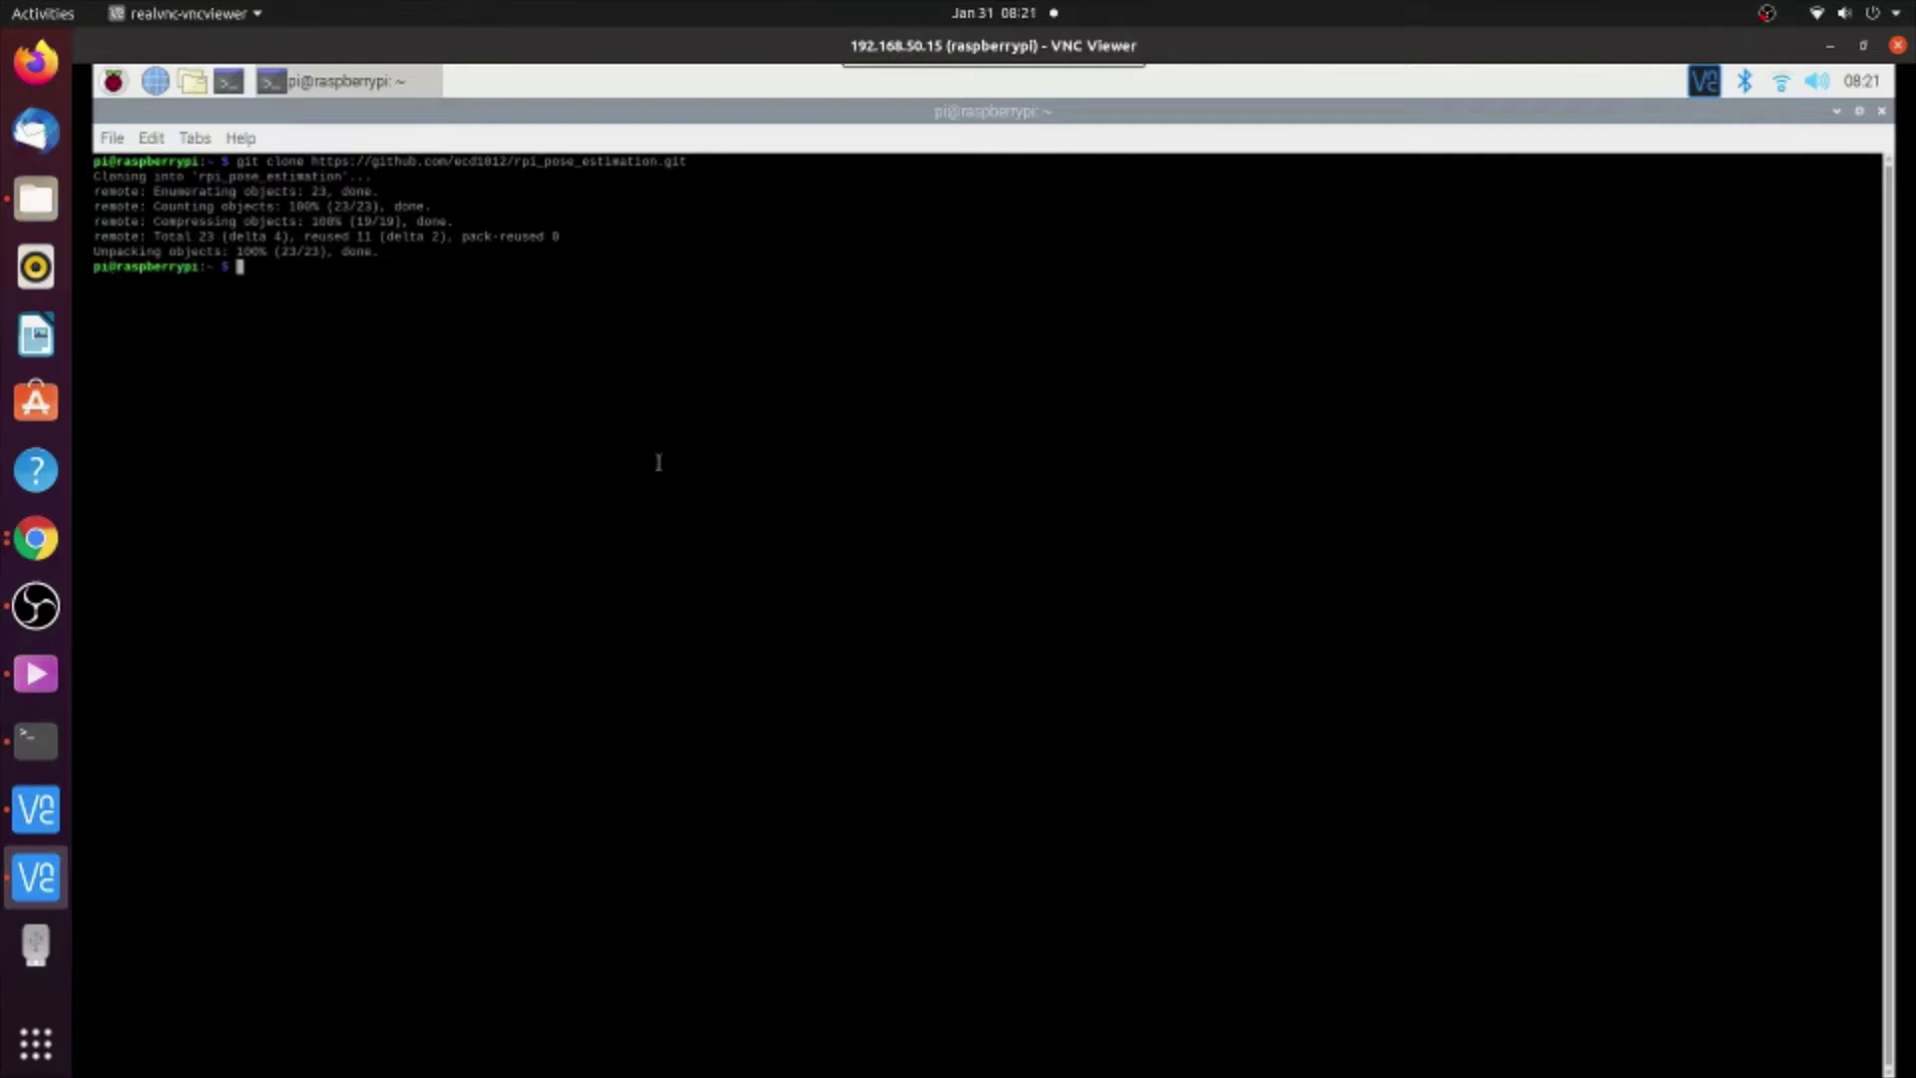
text(cd rpi_)
key(Tab)
key(Return)
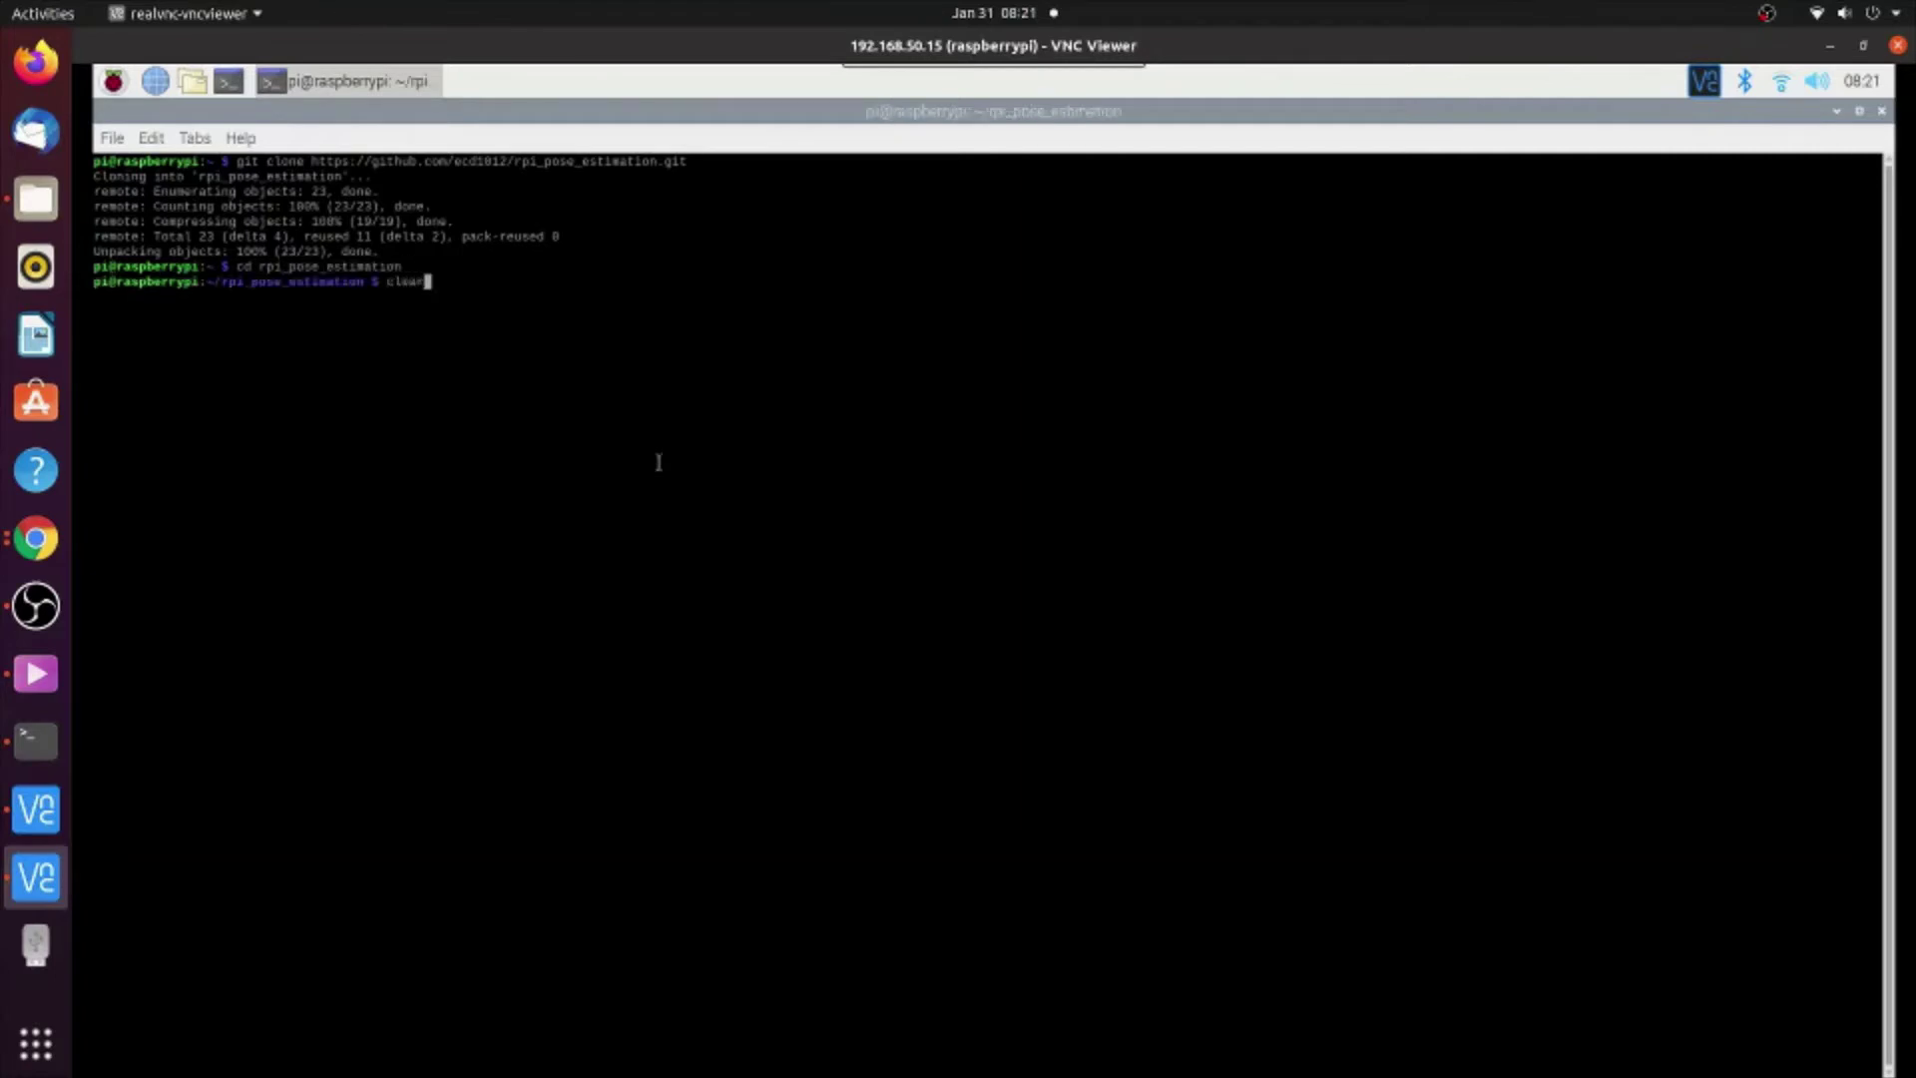
key(Return)
text(ls)
key(Return)
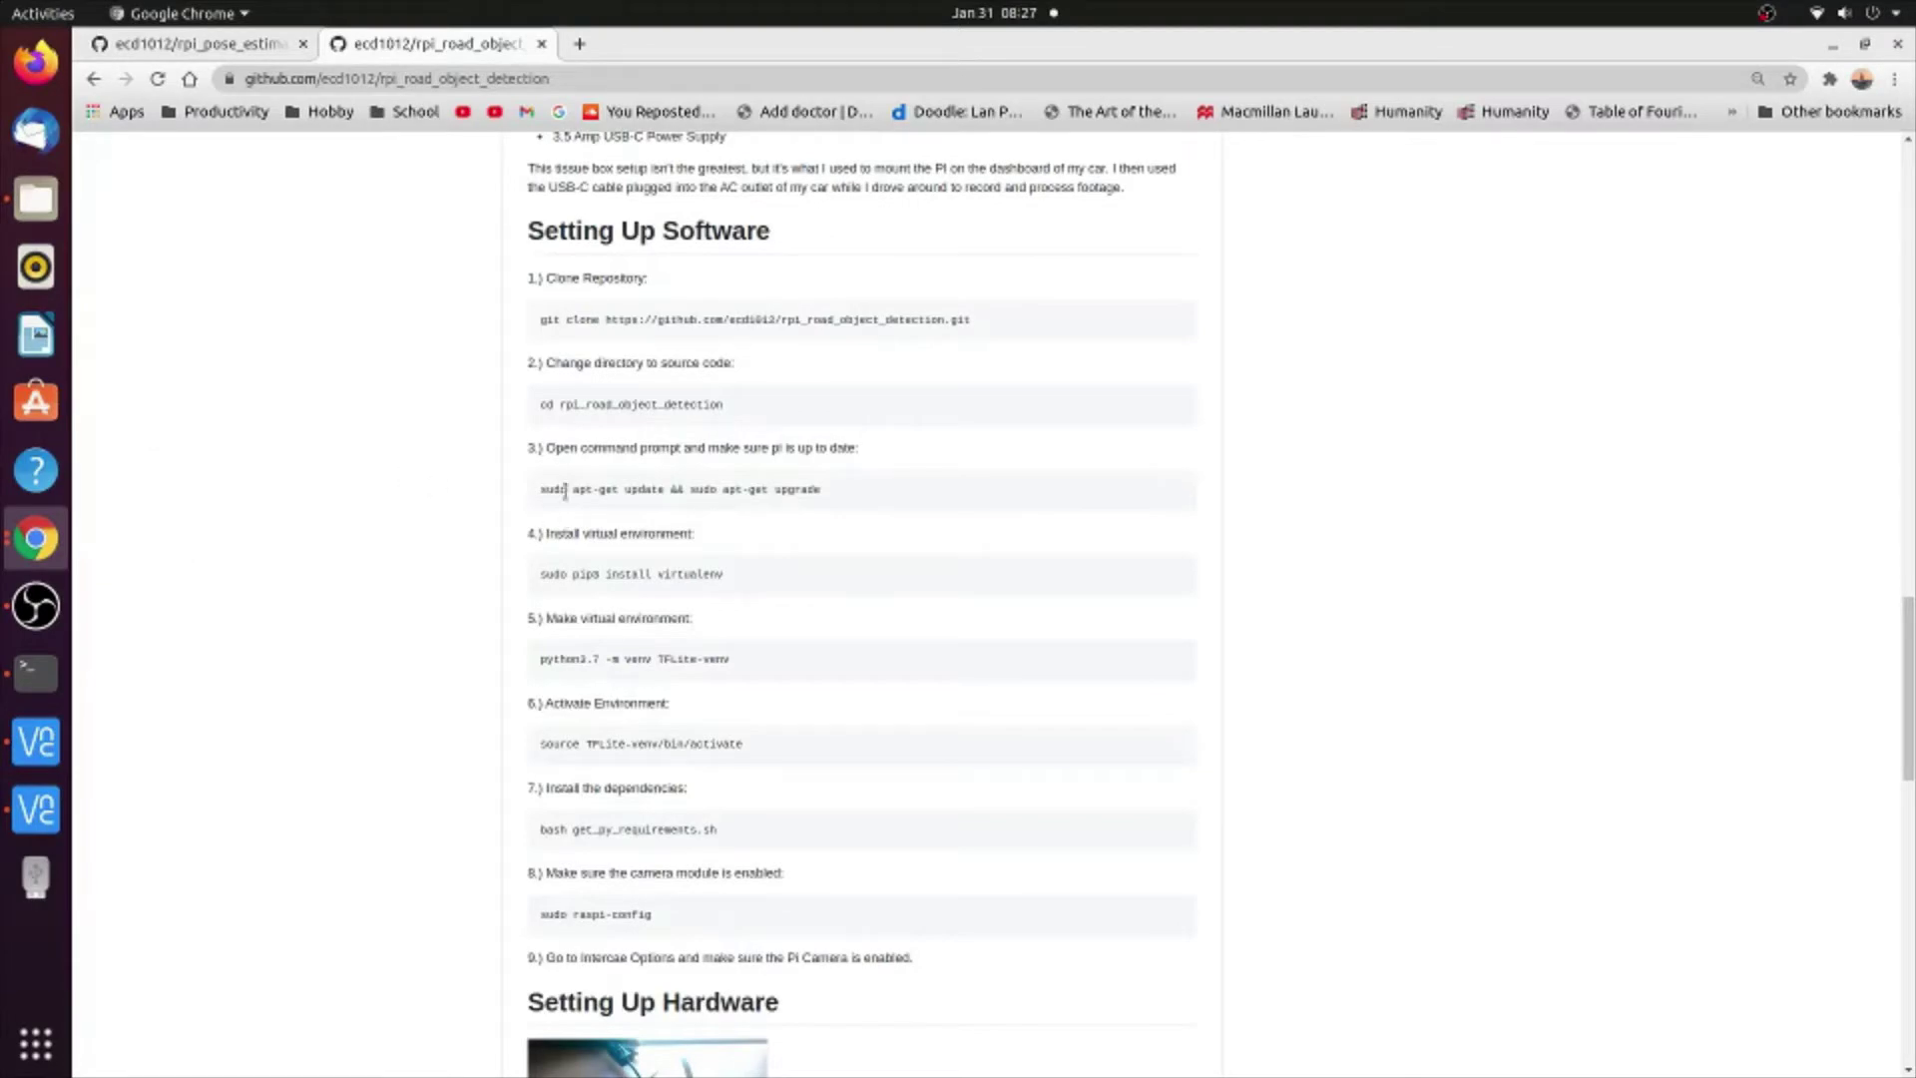
scroll(524, 419, up, 1)
scroll(600, 404, up, 3)
scroll(719, 375, up, 5)
scroll(808, 357, up, 3)
scroll(808, 357, up, 6)
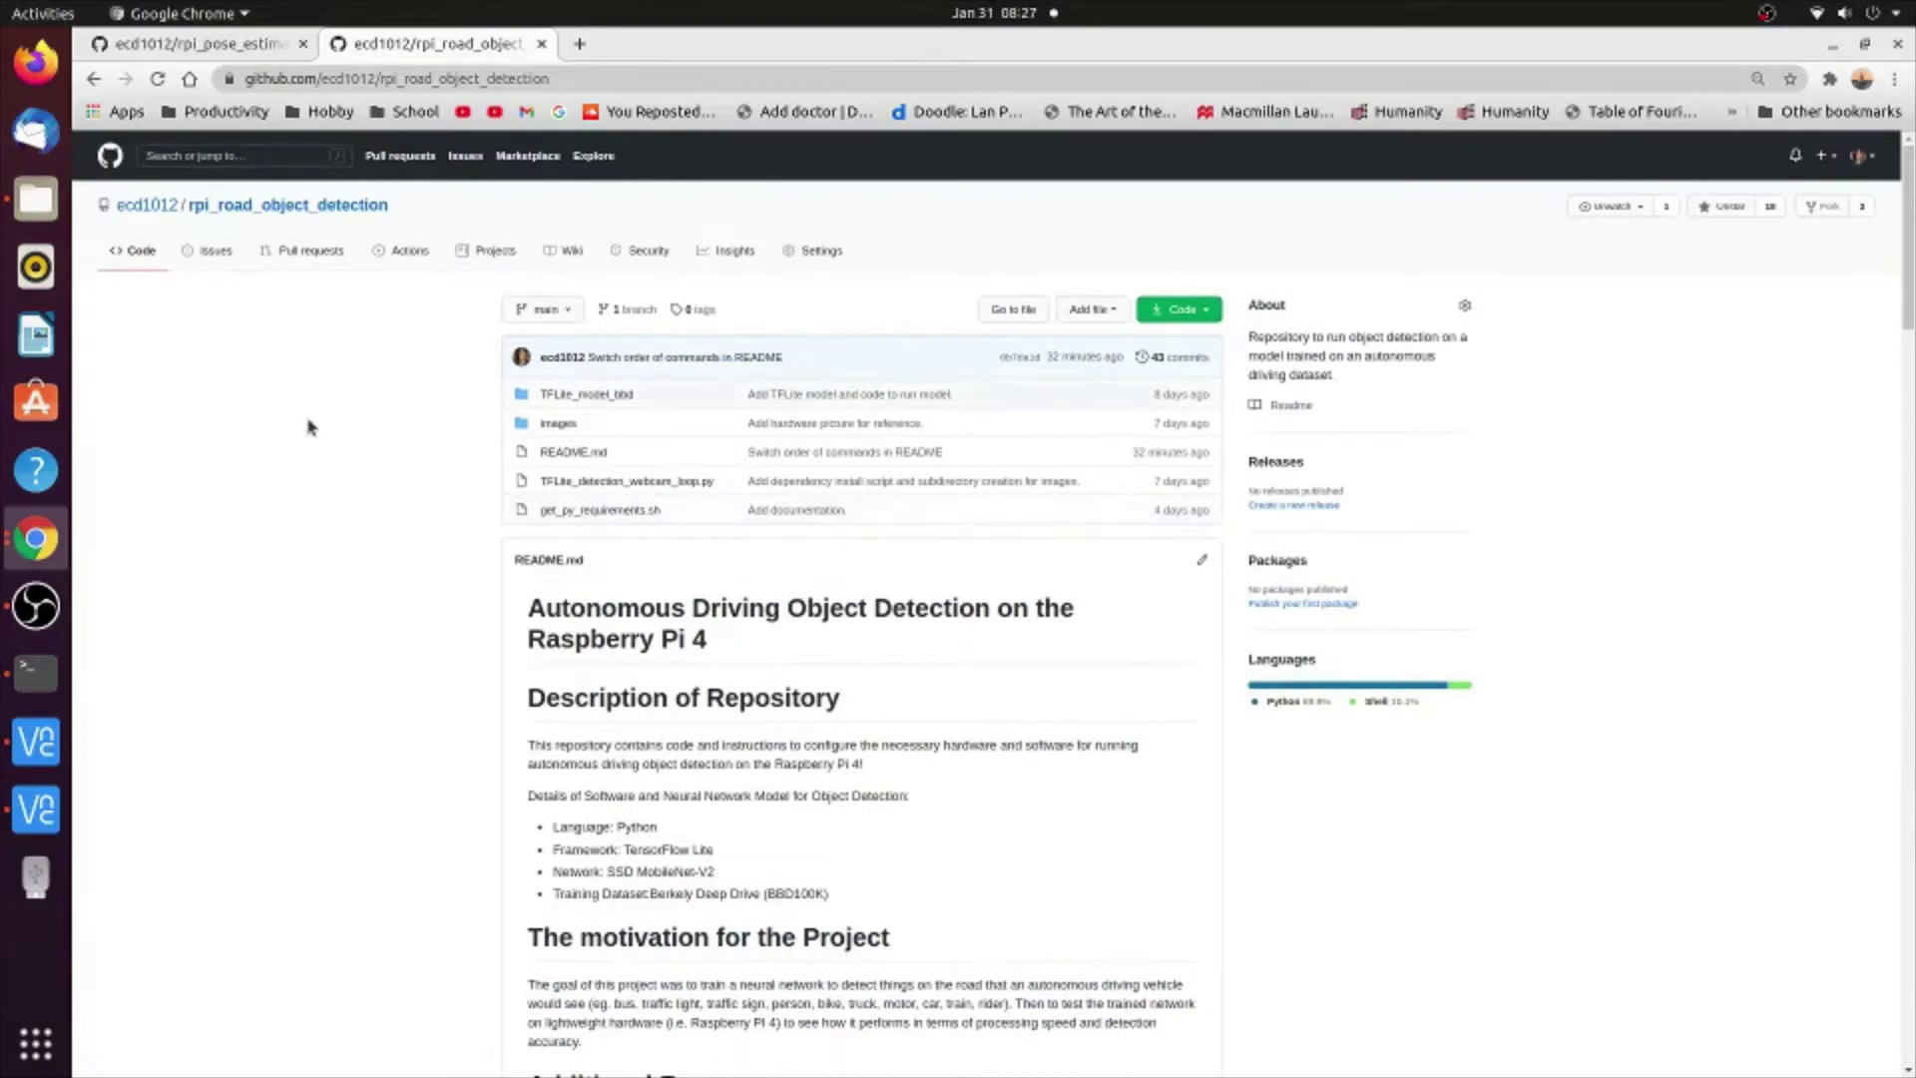
scroll(305, 433, down, 3)
scroll(344, 419, down, 5)
scroll(390, 397, down, 5)
scroll(387, 400, down, 5)
scroll(444, 493, down, 1)
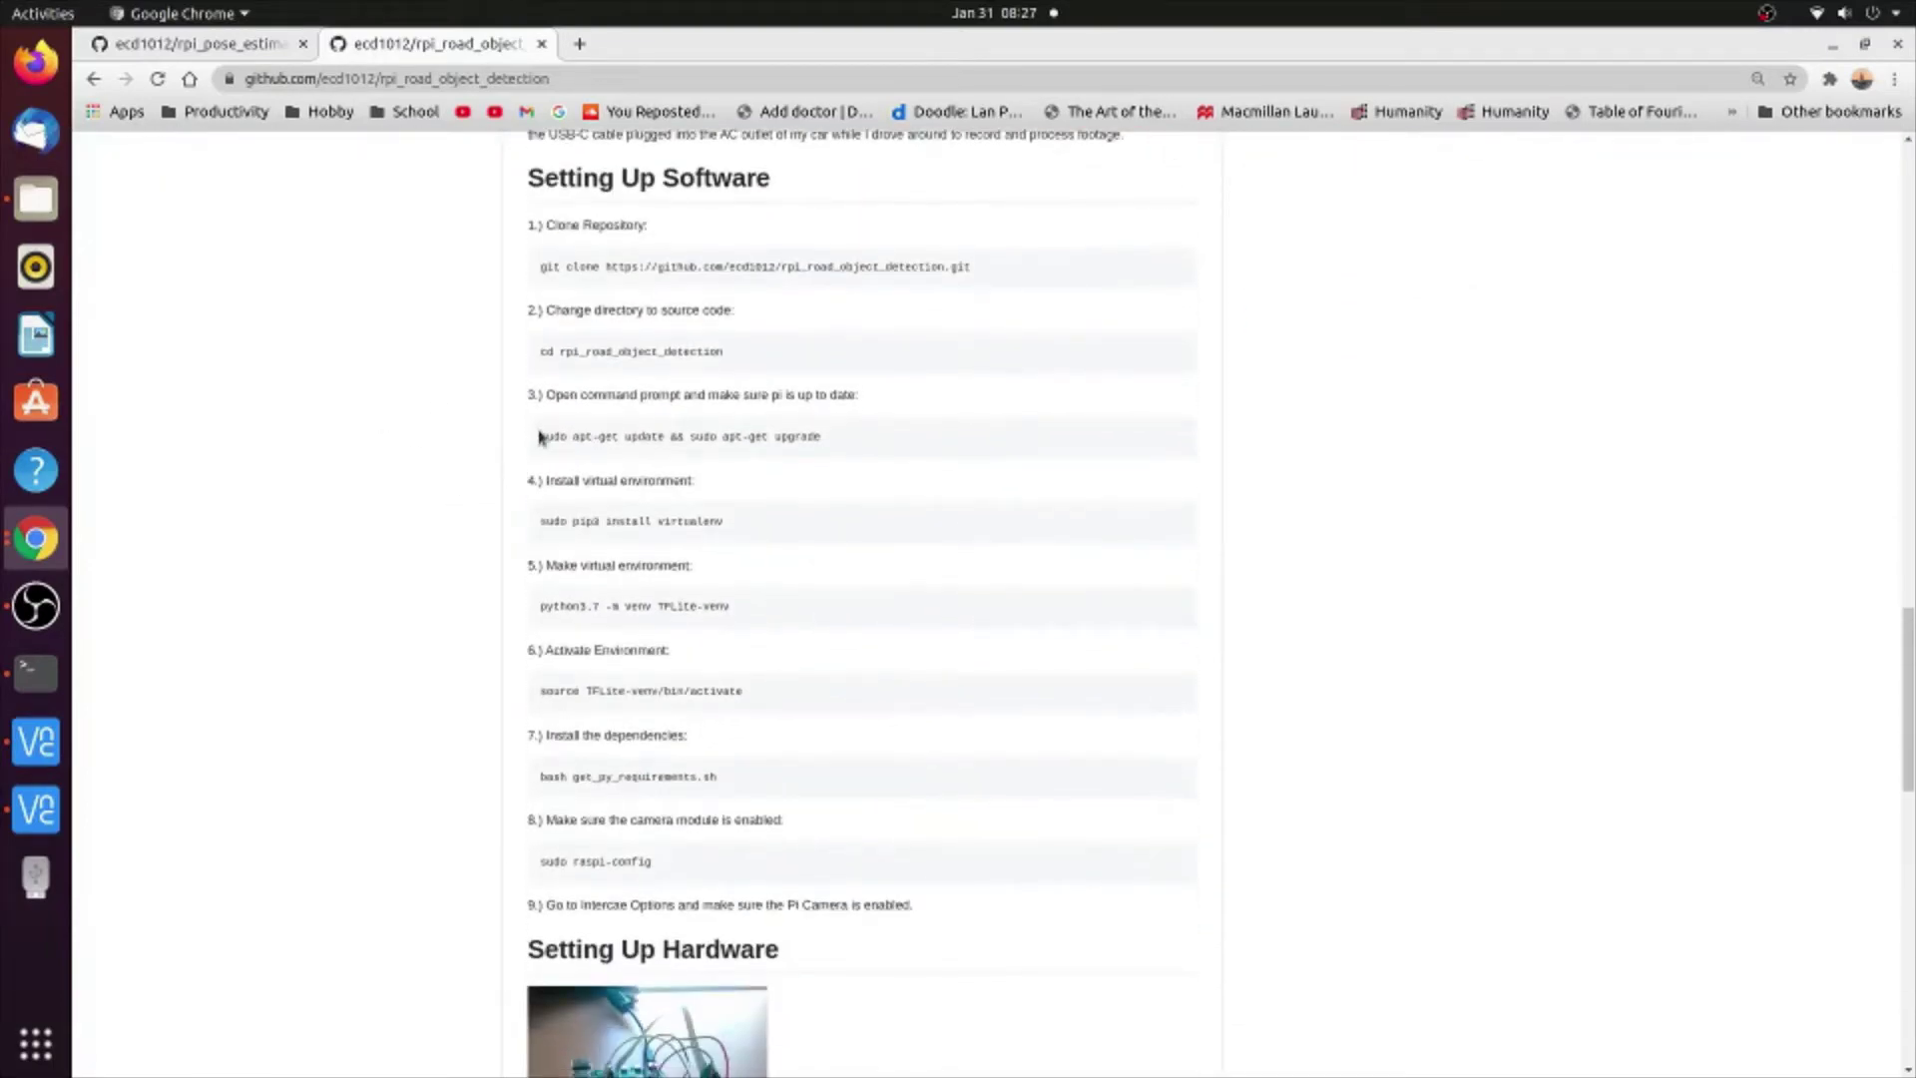
Select README setup steps 3–8, from sudo apt-get update through sudo raspi-config
drag(540, 436, 740, 900)
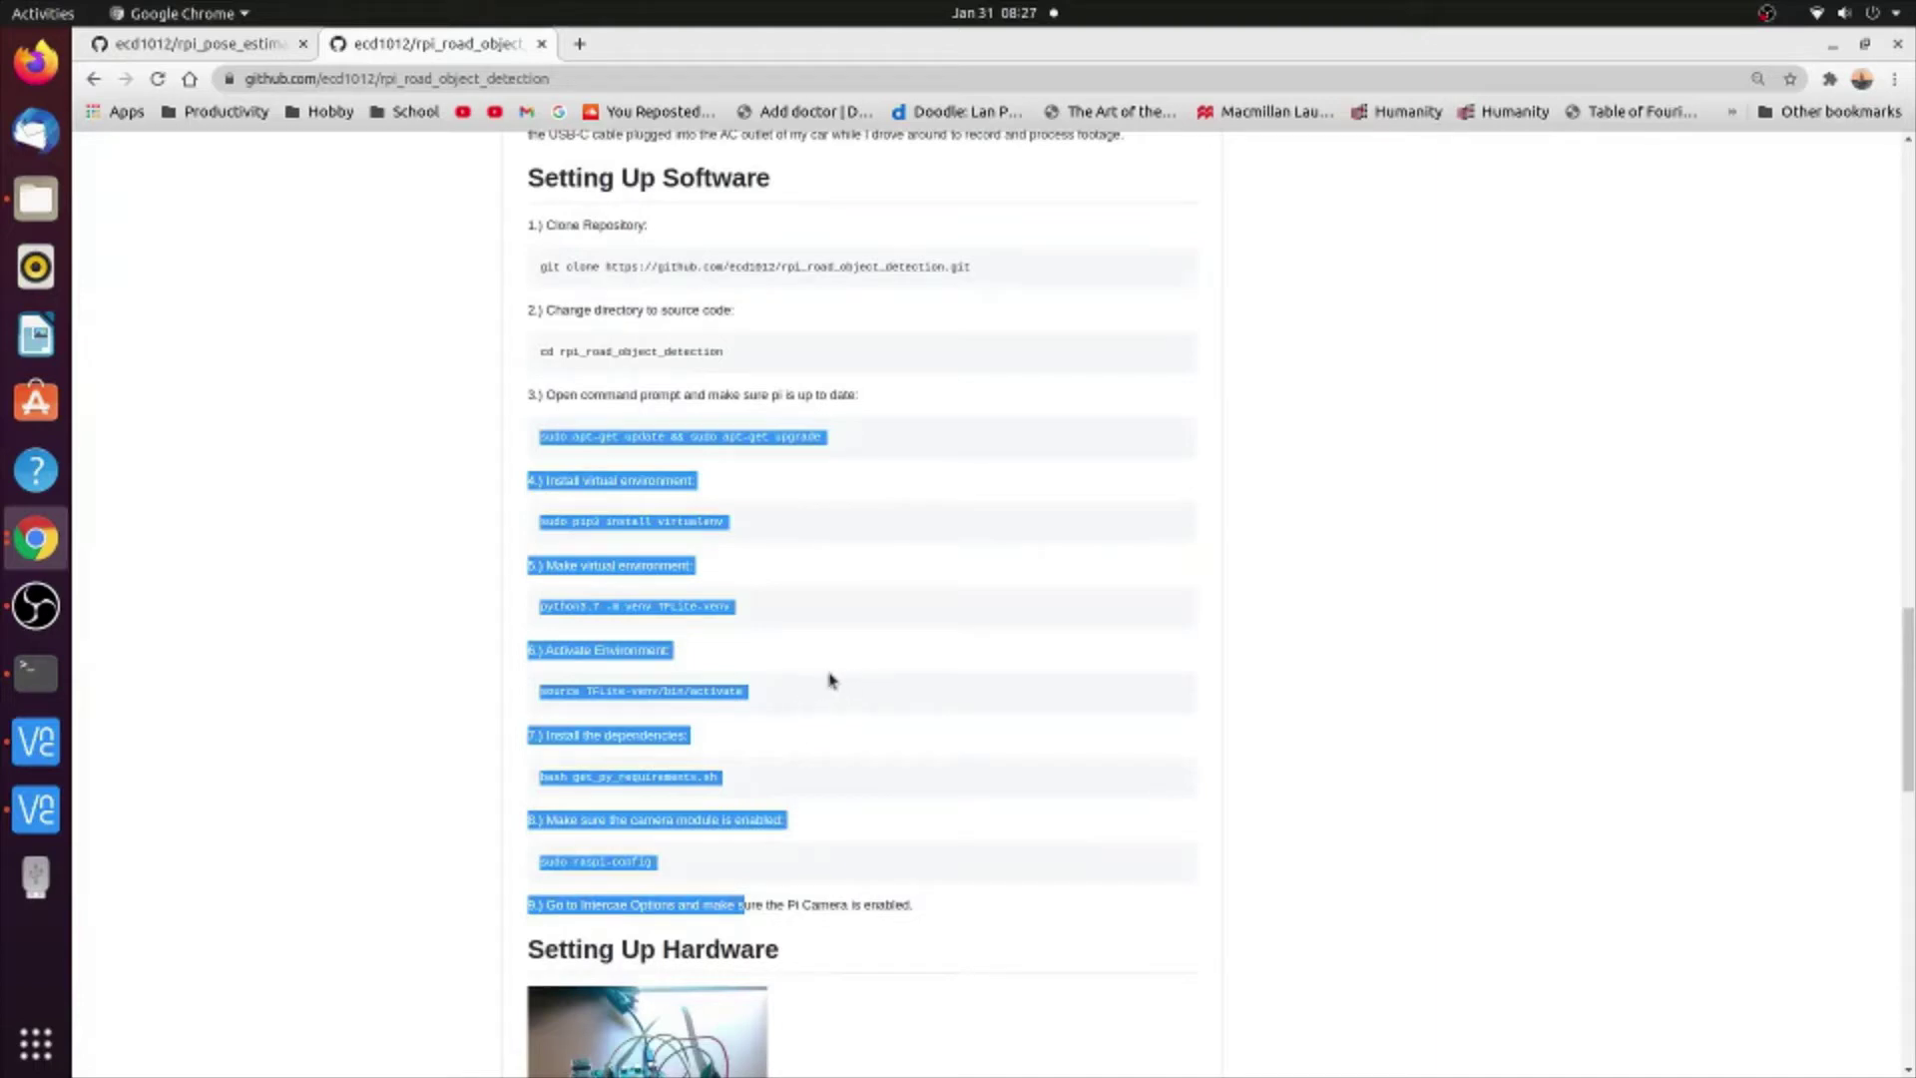
scroll(812, 699, down, 1)
click(632, 501)
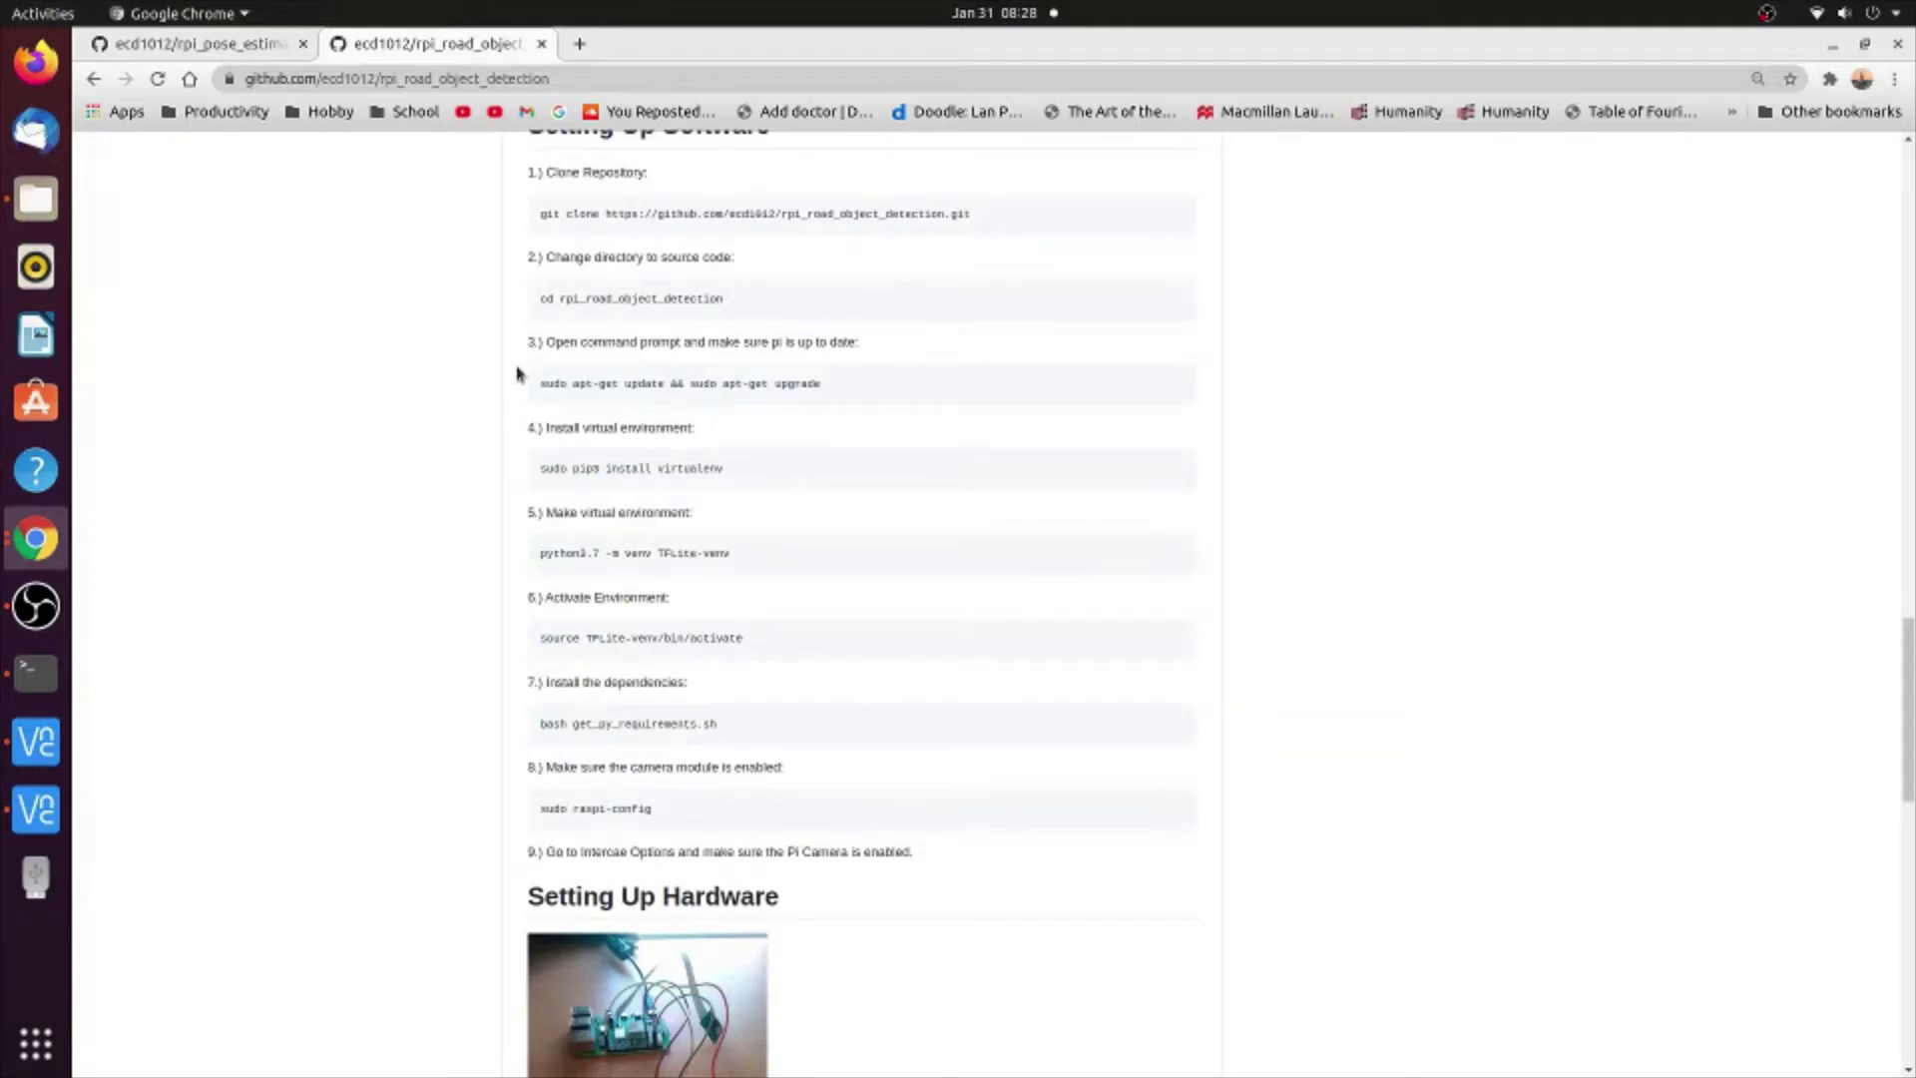
drag(534, 388, 874, 811)
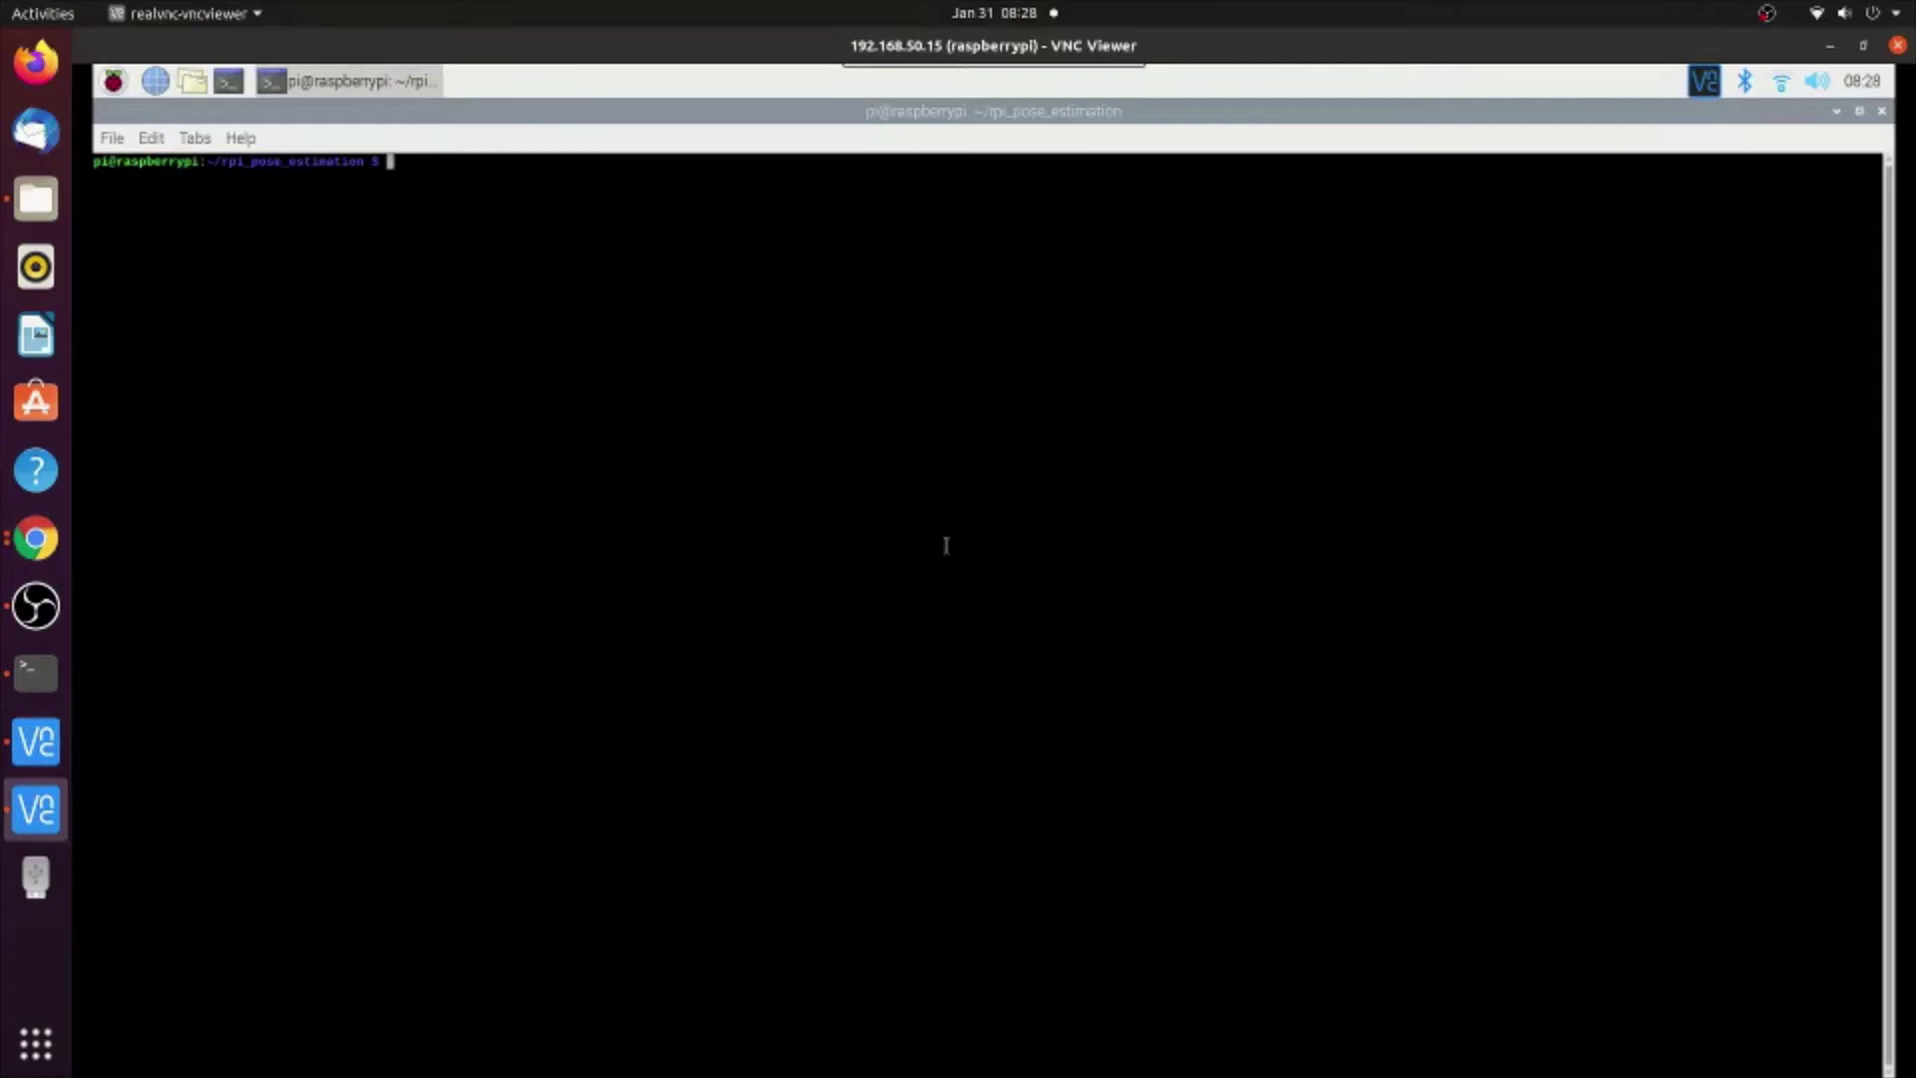
text(source ../rpi)
text(_ro)
Activate ../rpi_road_object_detection/TFLite-env and highlight the environment name in the prompt
key(Tab)
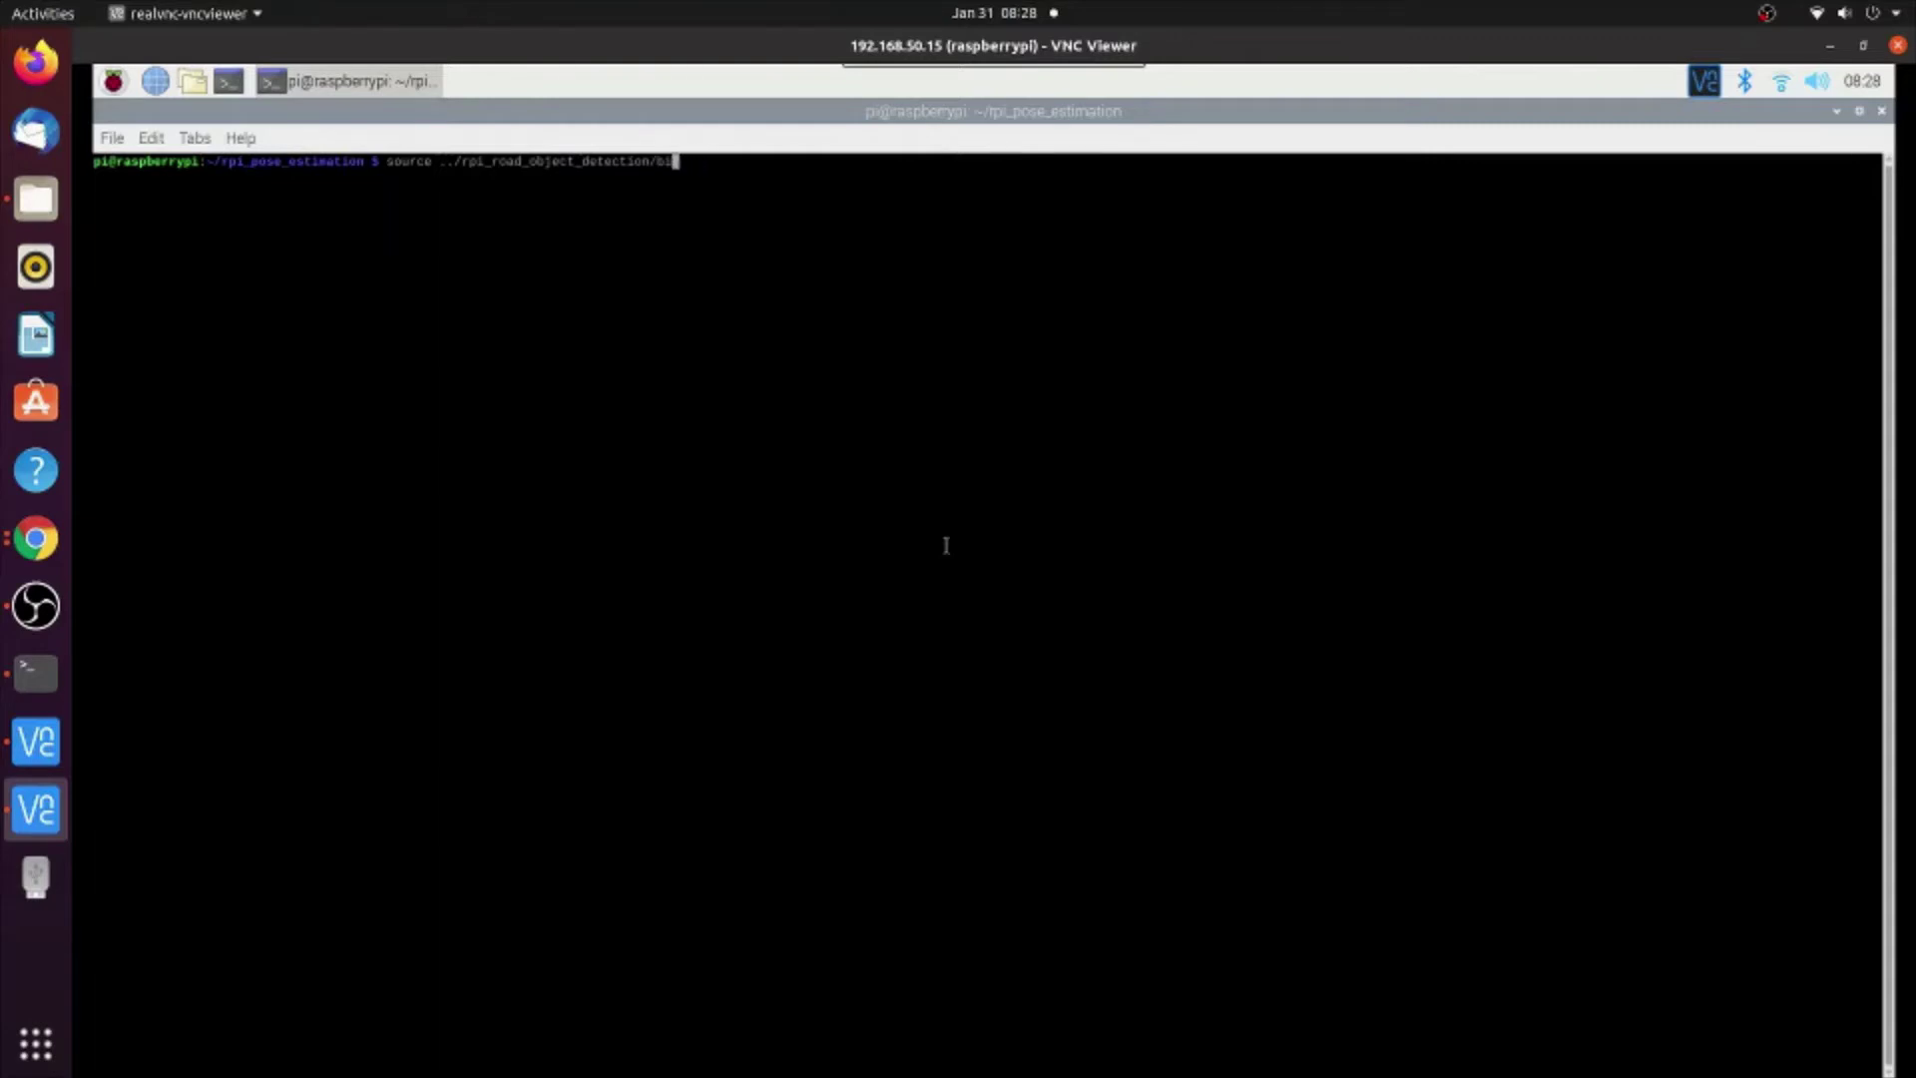
key(Tab)
text(bin/activate)
key(Return)
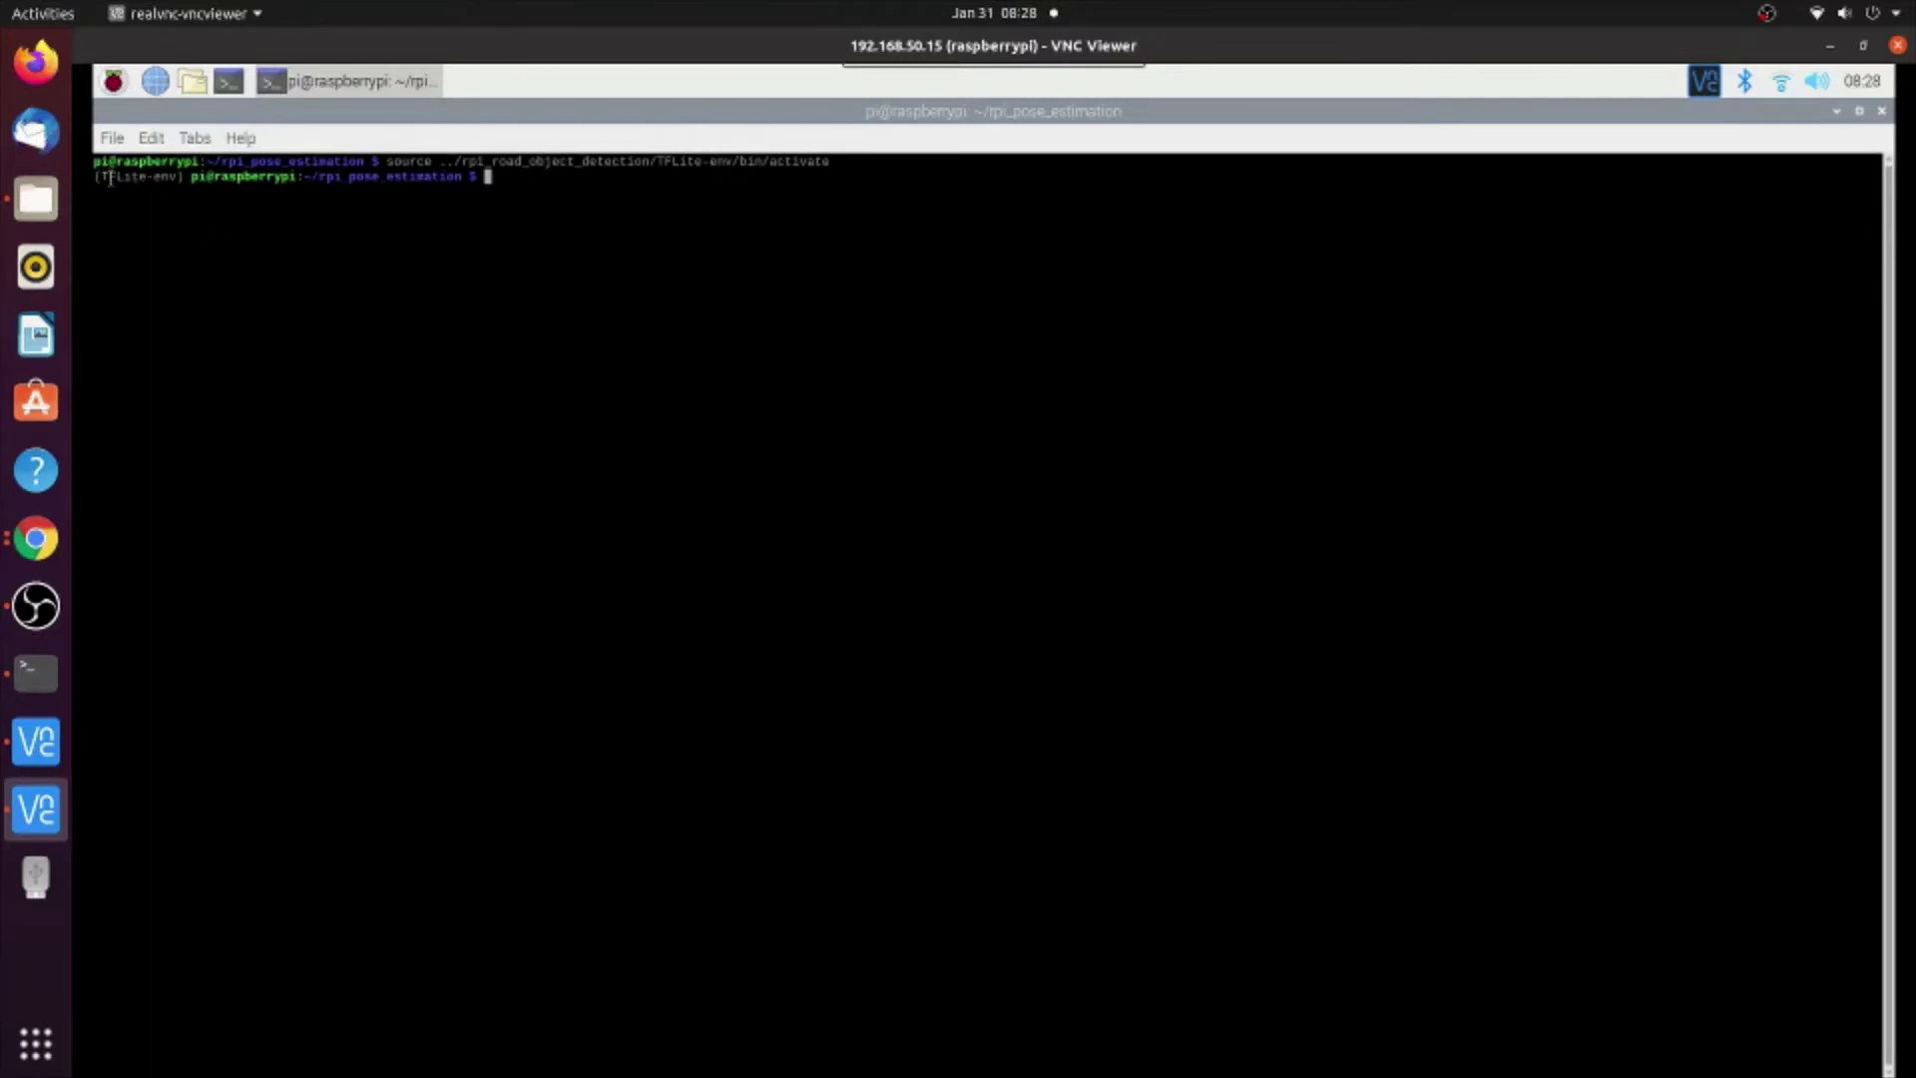
drag(109, 177, 178, 178)
click(180, 177)
click(158, 181)
text(dea)
text(cti)
text(vate)
Deactivate, then reactivate TFLite-env from history and highlight the active prompt
key(Return)
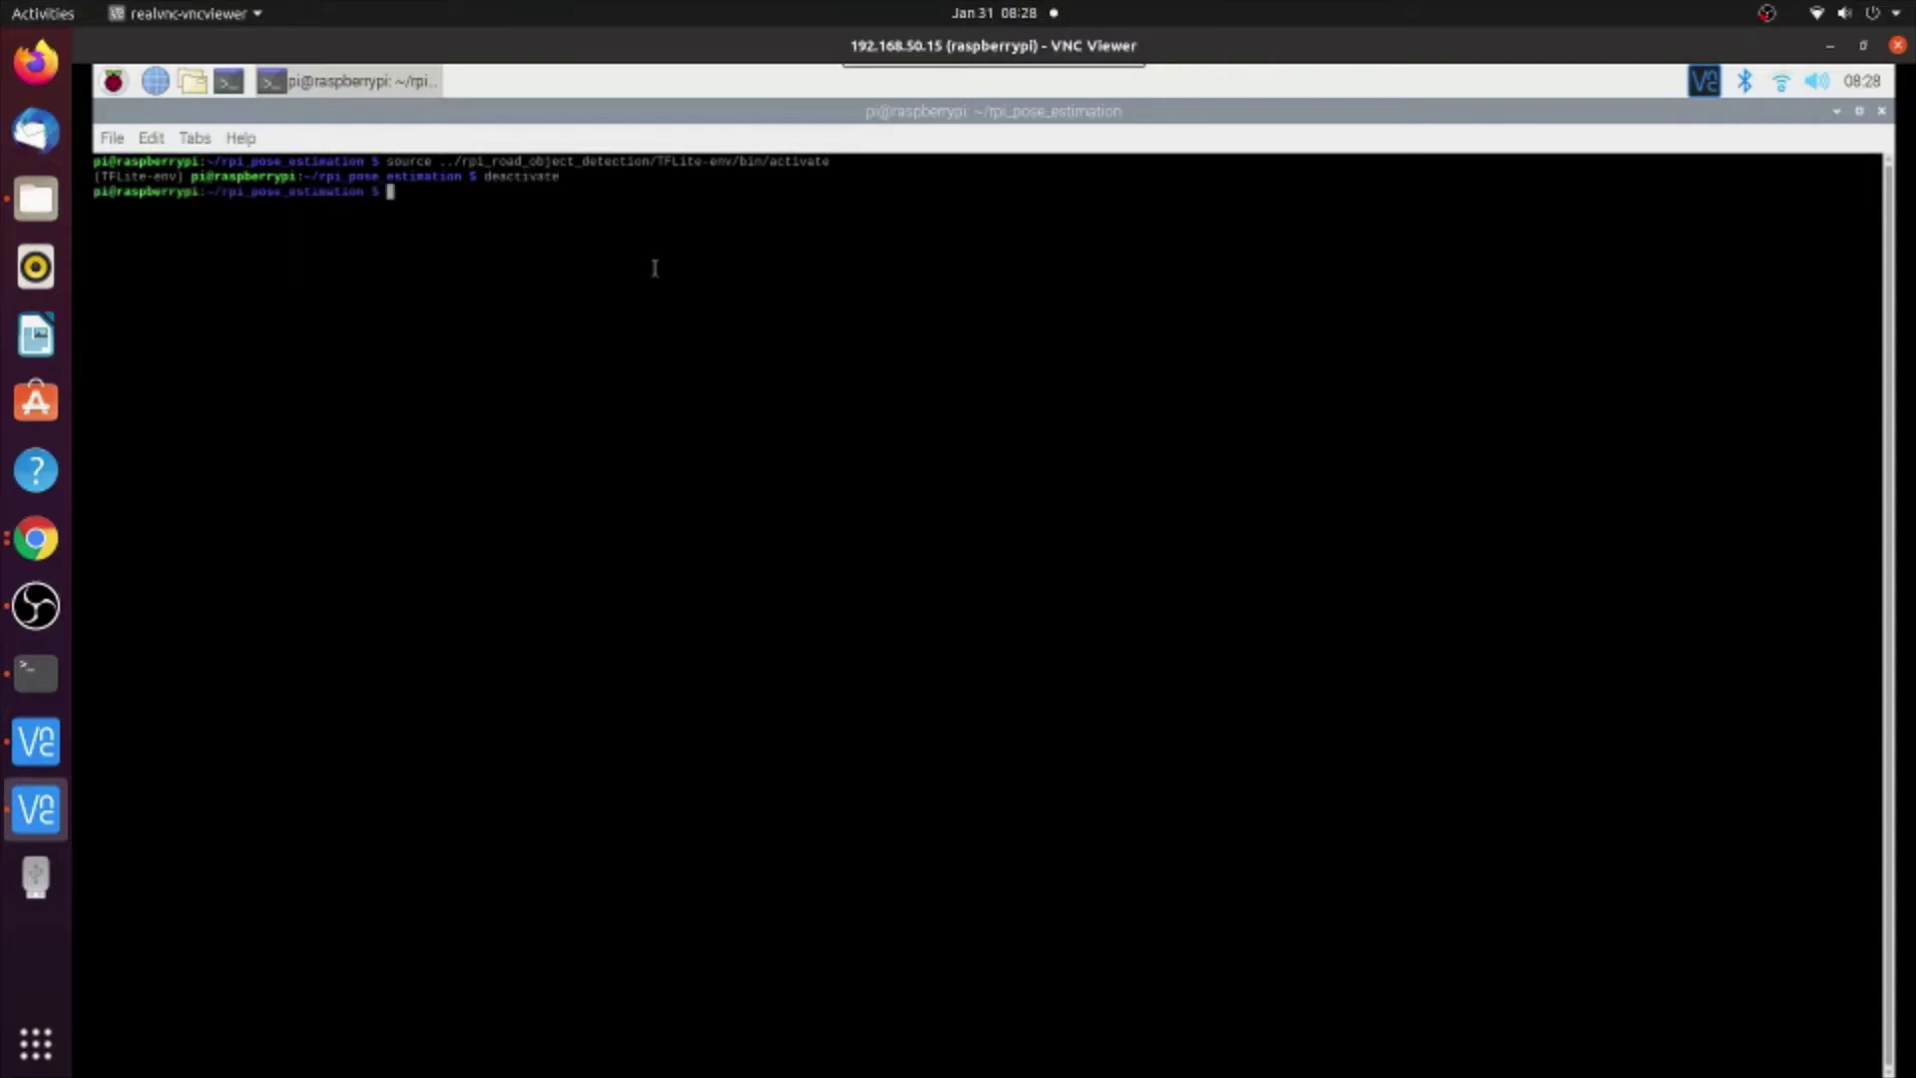
key(Up)
key(Up)
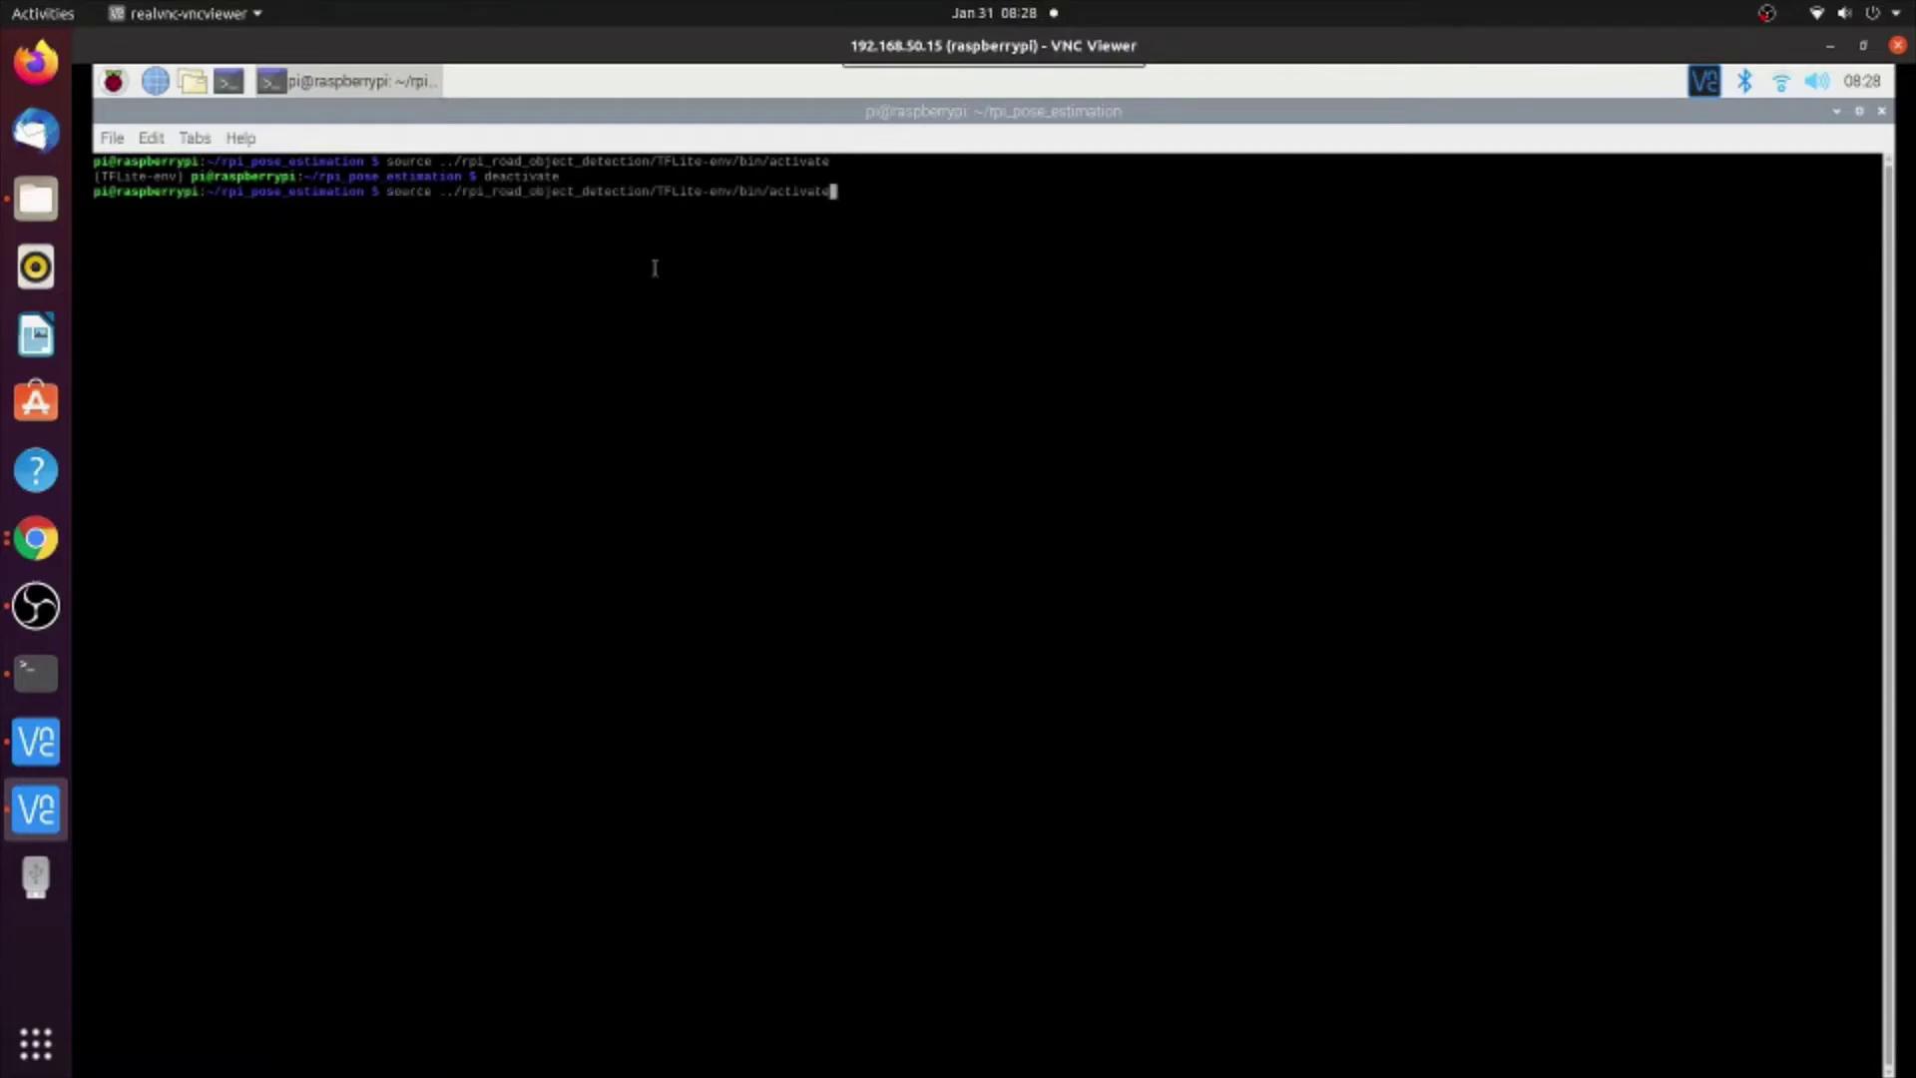
key(Return)
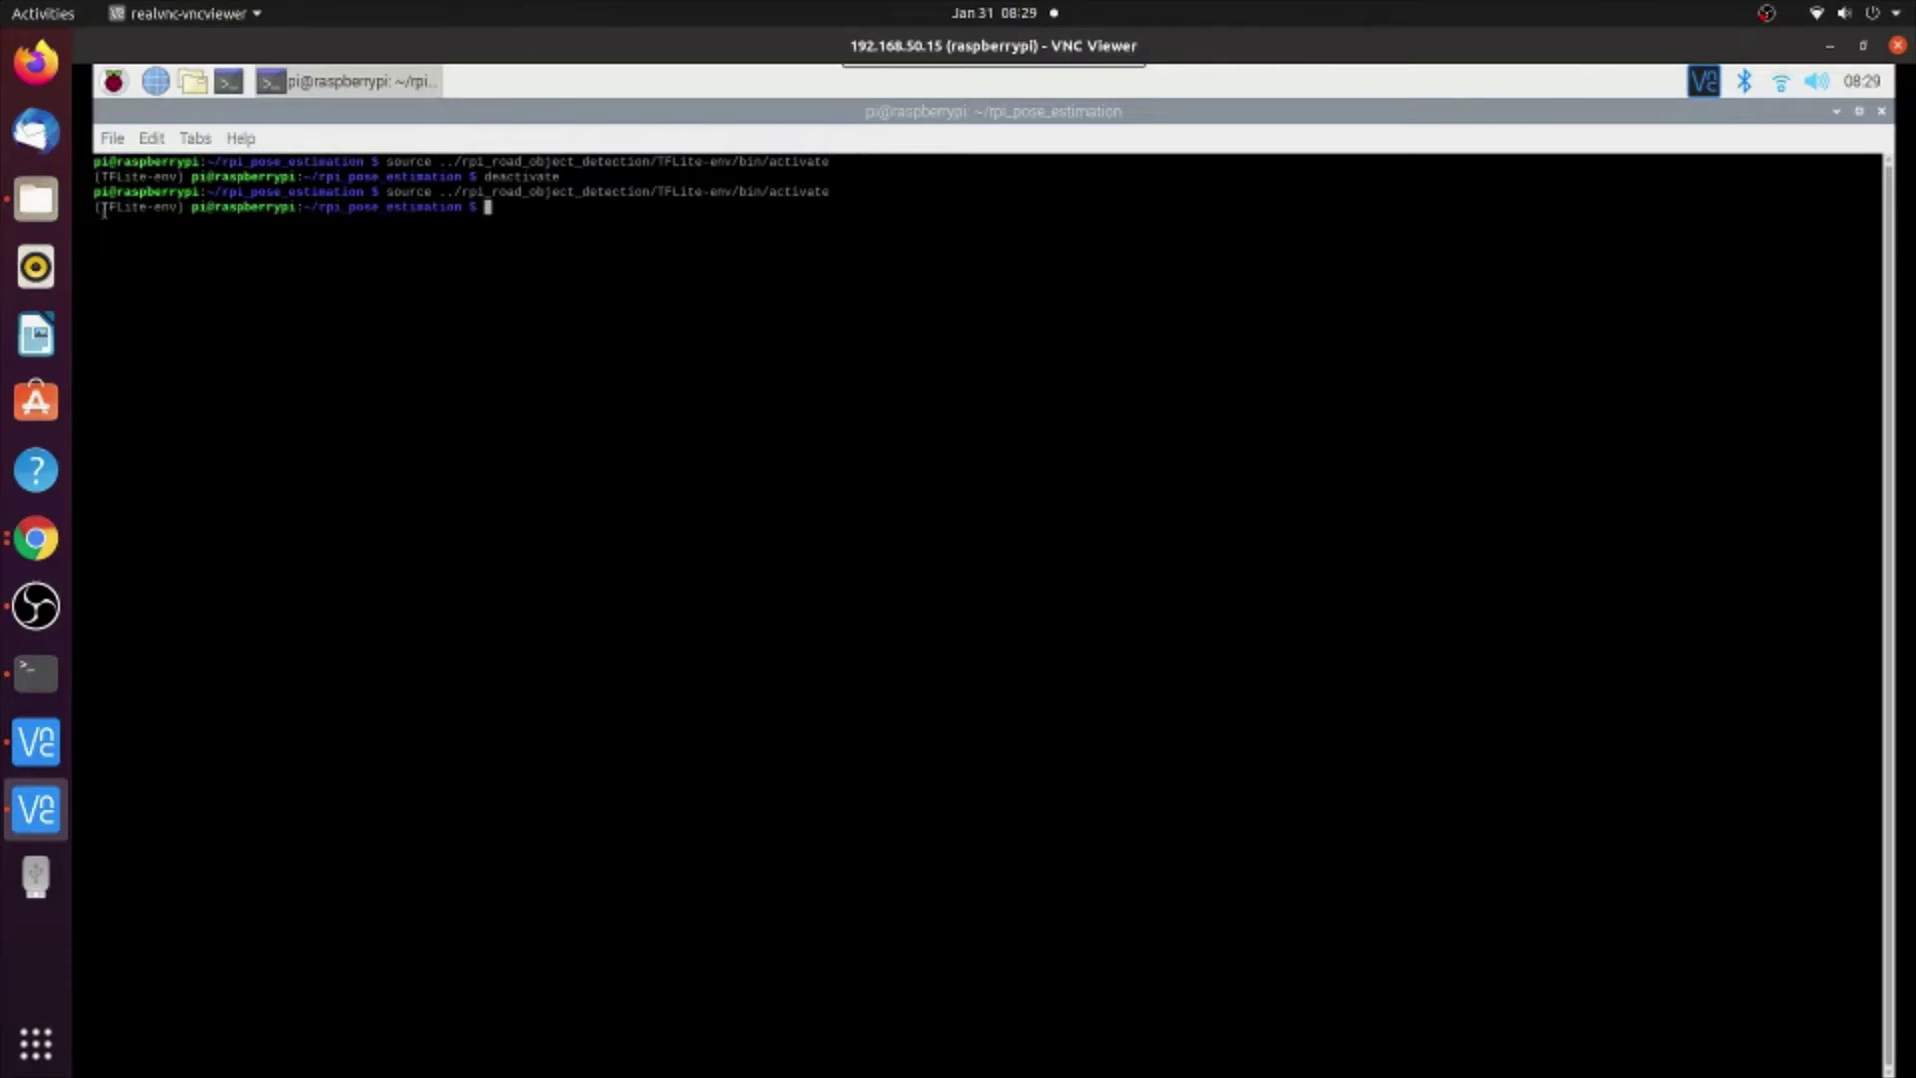
drag(103, 210, 473, 206)
double_click(157, 209)
click(157, 207)
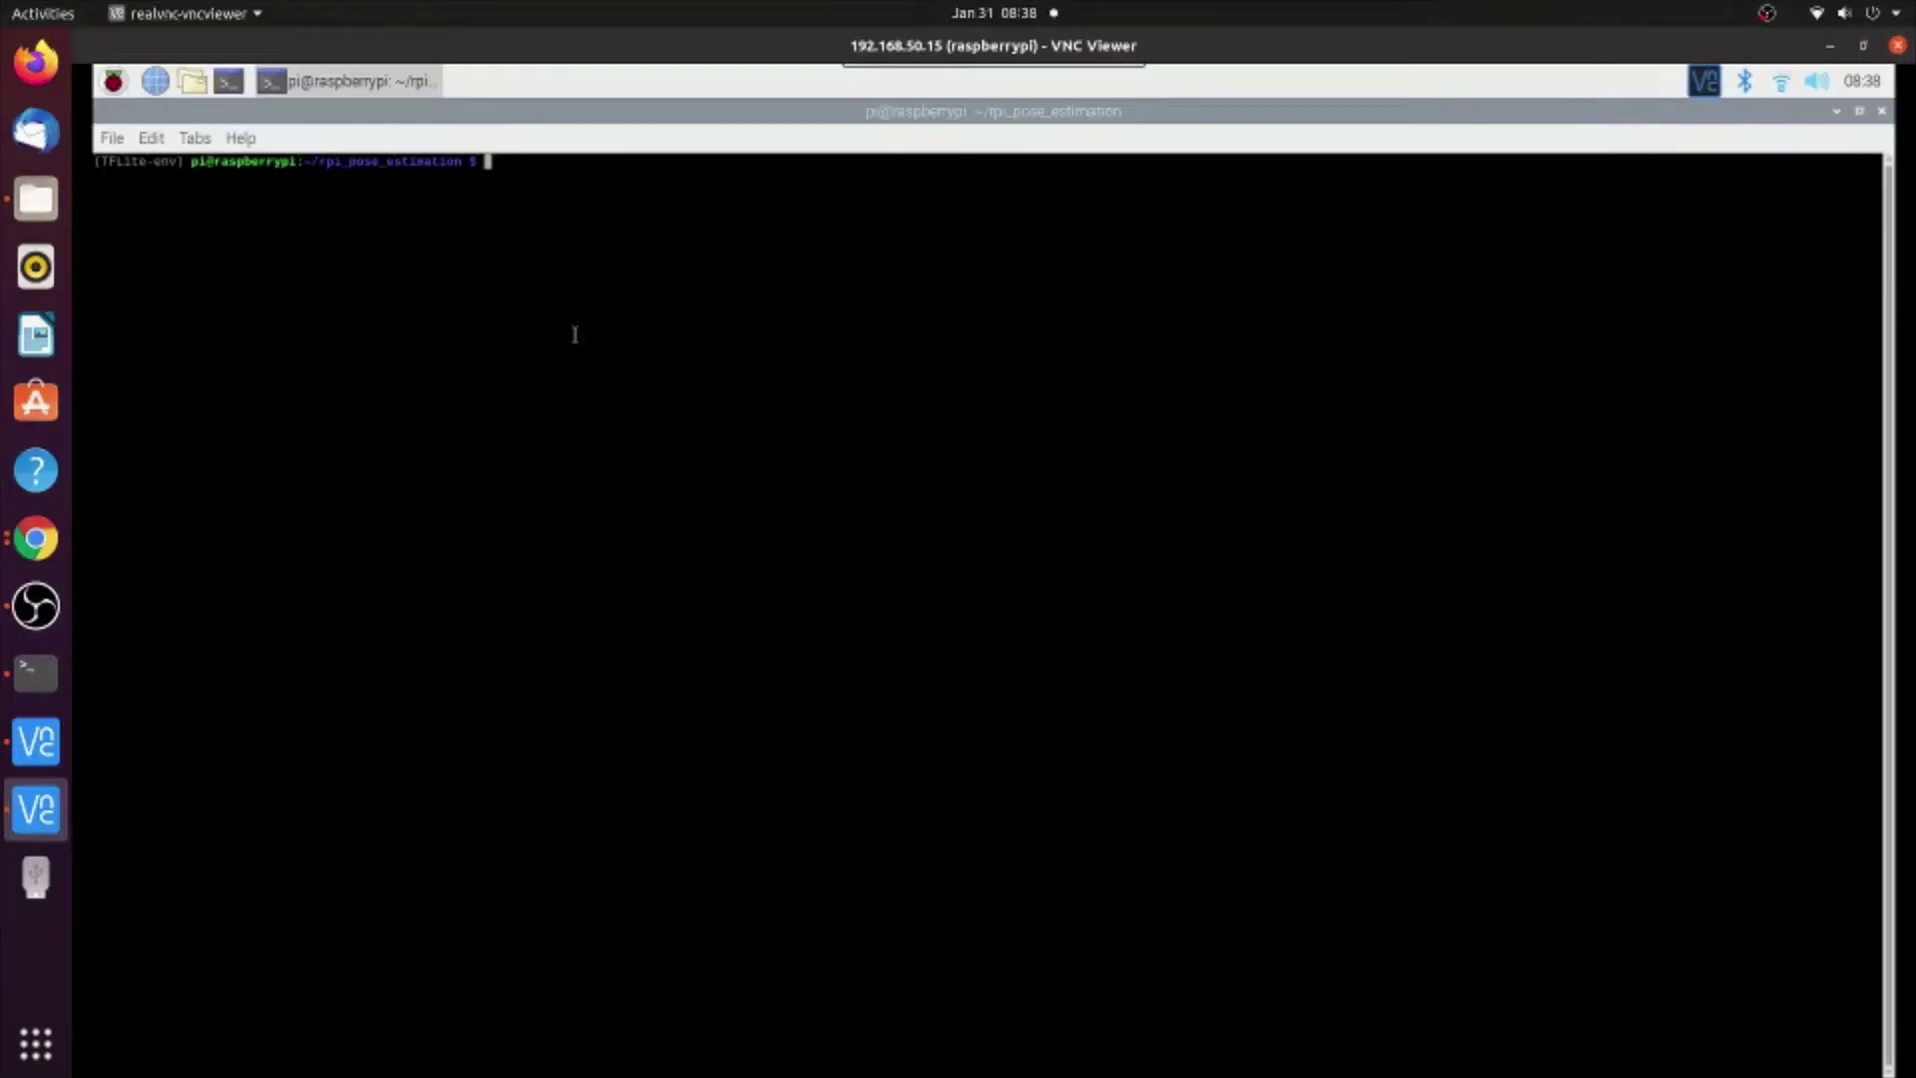
Bring up the rpi_pose_estimation README at its Results skeleton-overlay GIF in Chrome
click(36, 539)
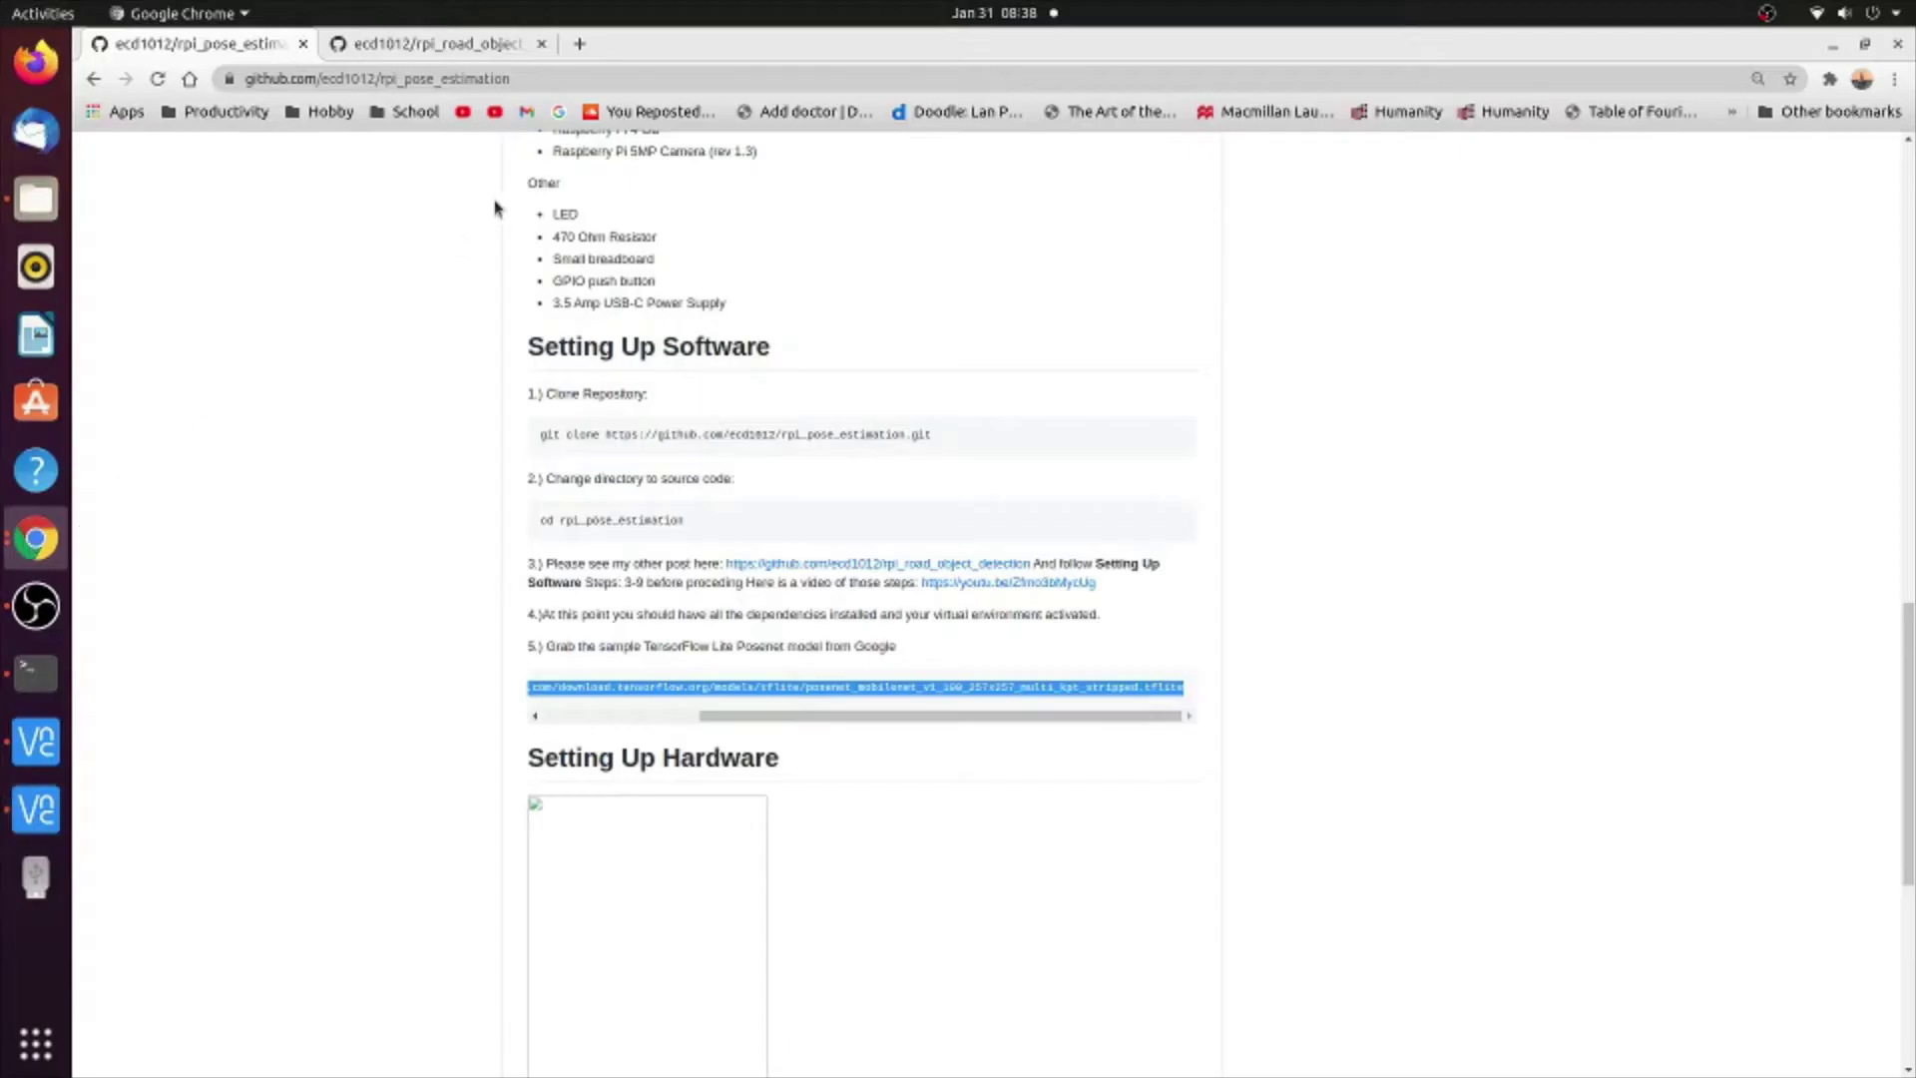
scroll(998, 509, up, 2)
scroll(958, 449, up, 4)
scroll(900, 354, up, 4)
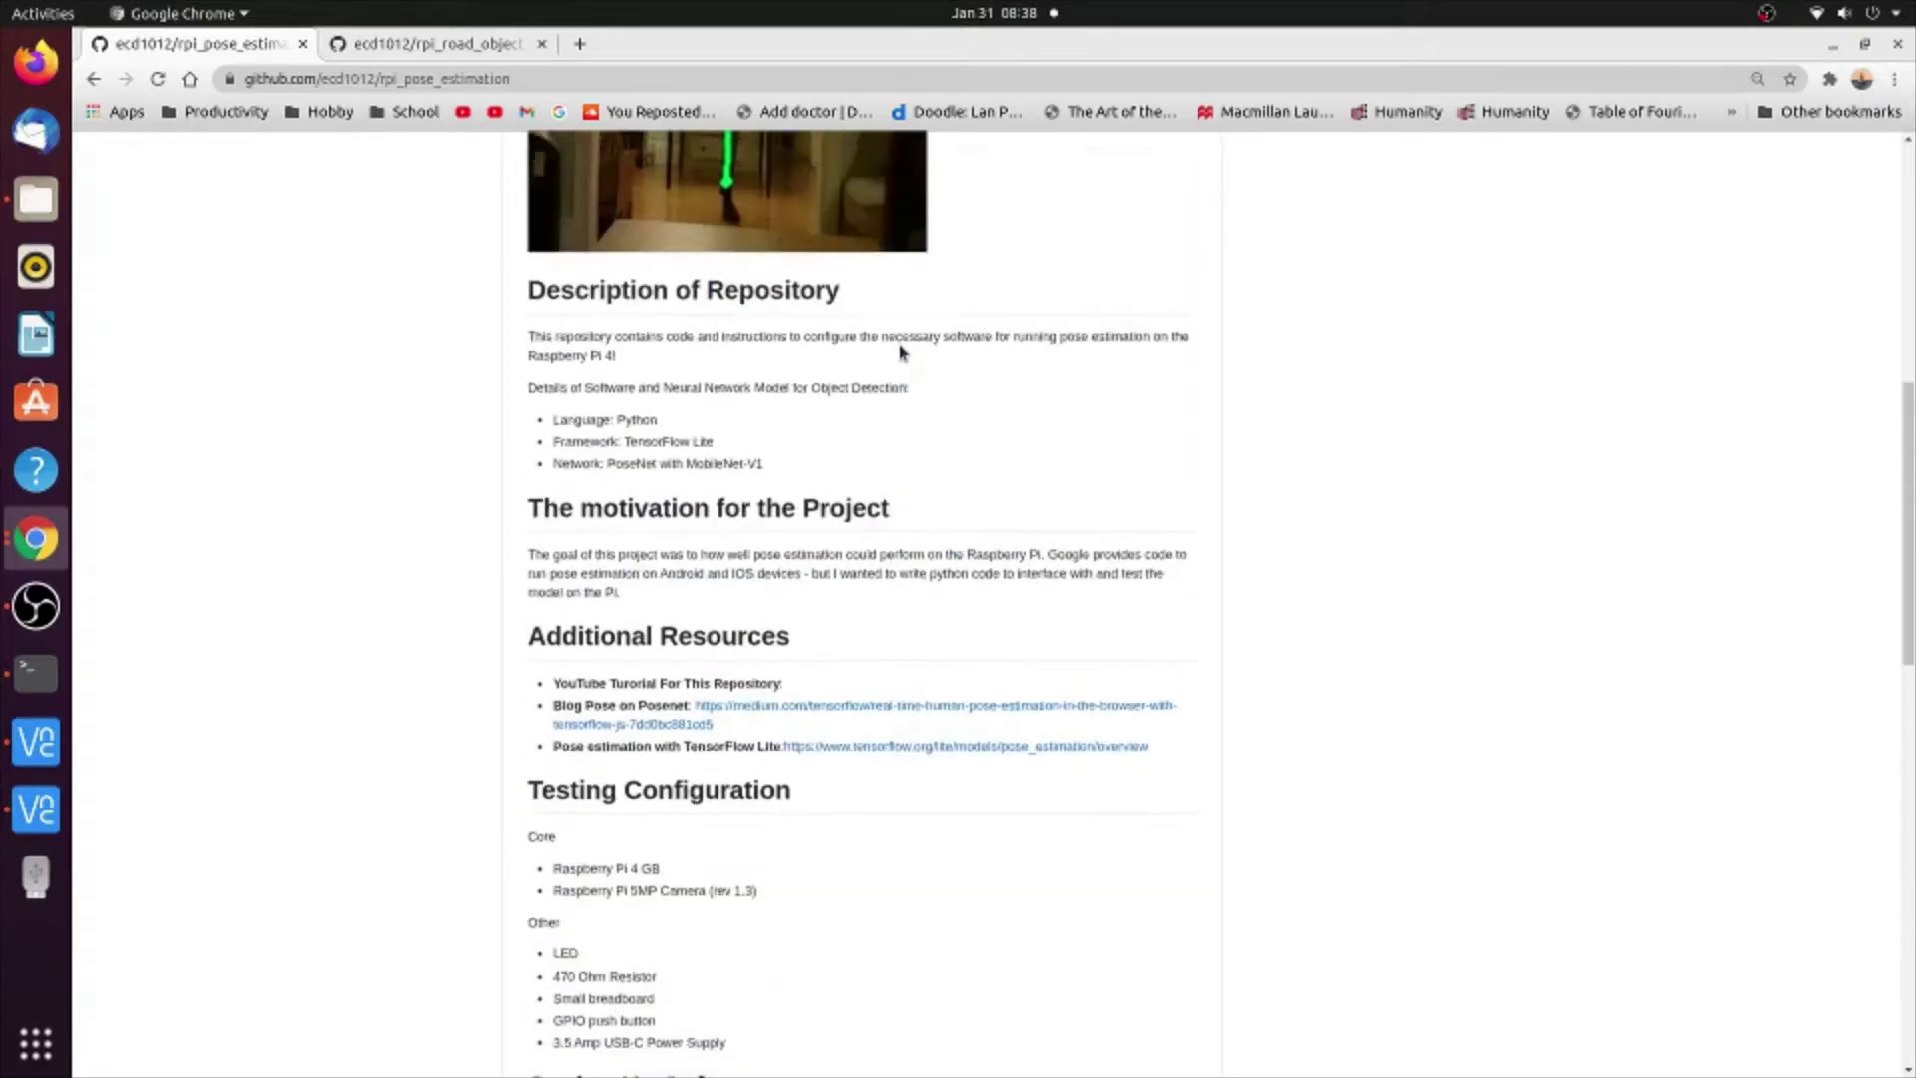
scroll(899, 353, up, 3)
scroll(900, 353, up, 2)
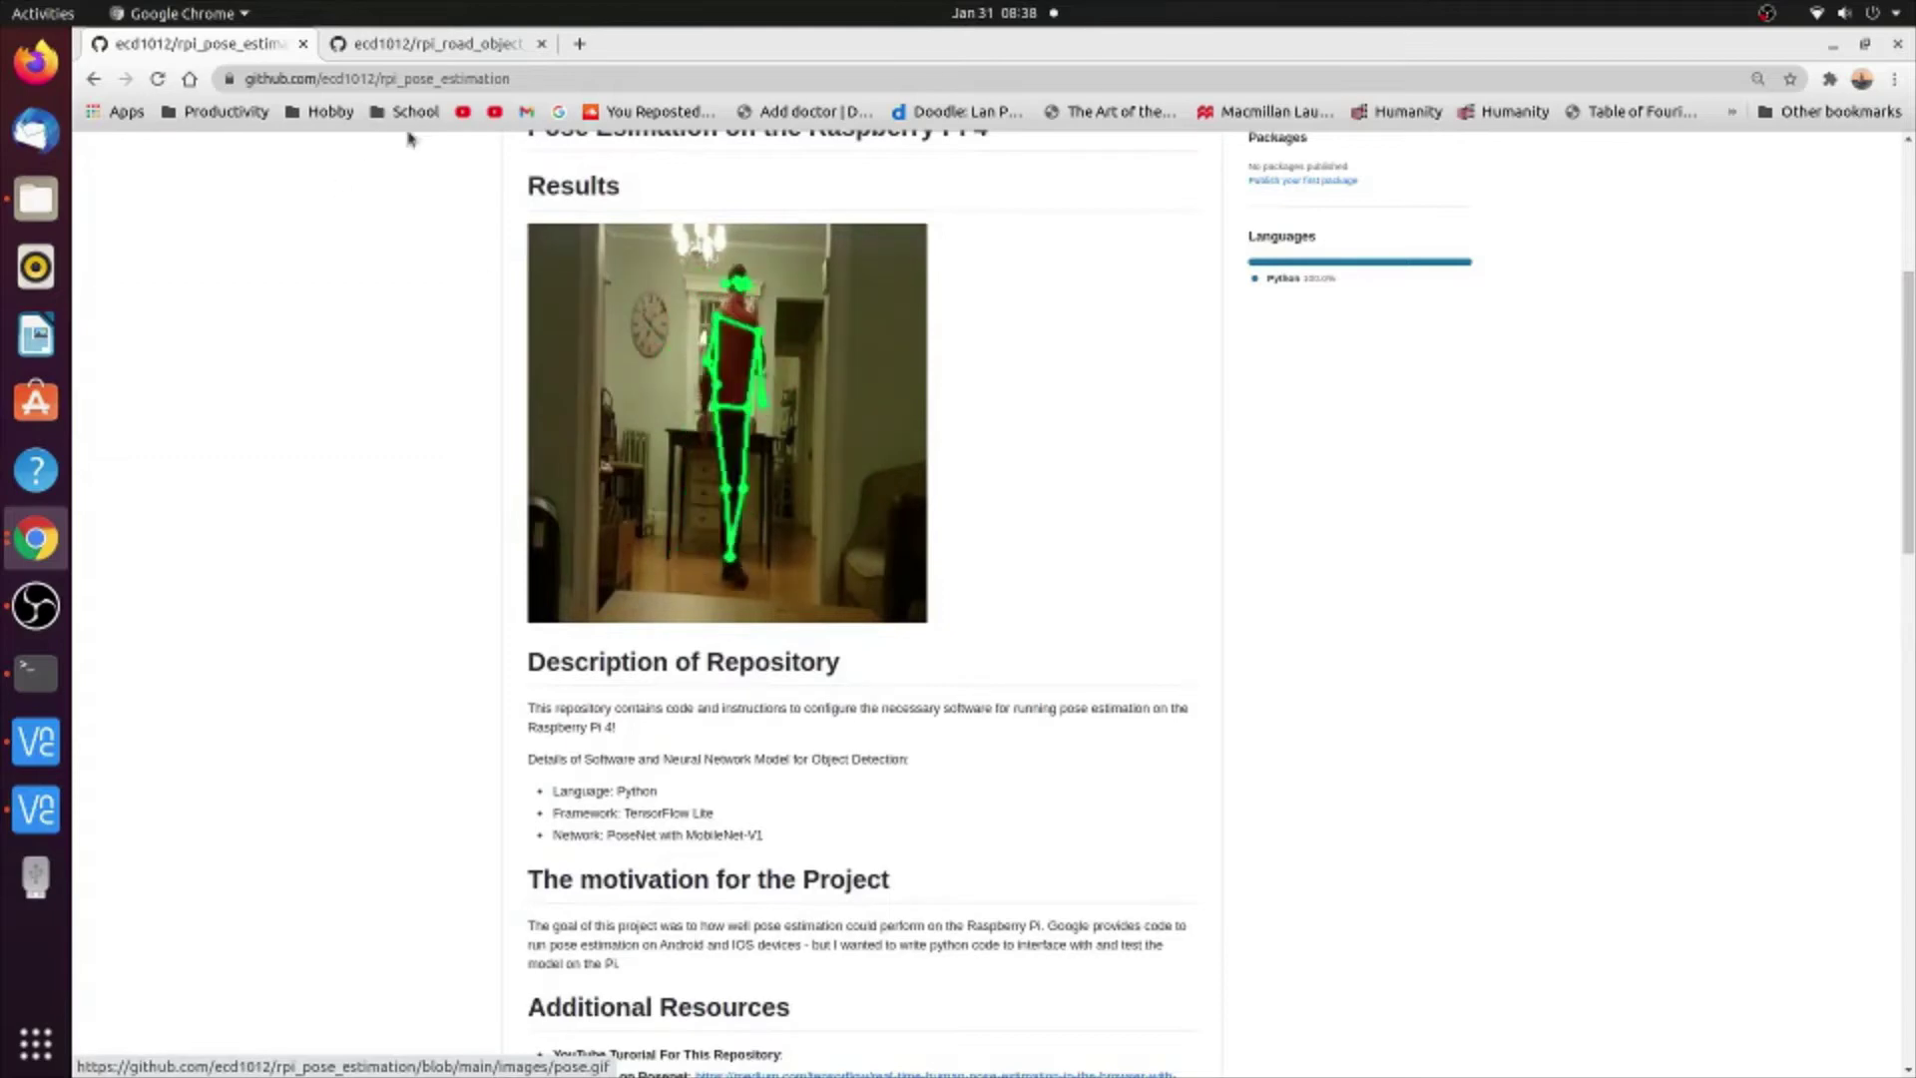
Read the rpi_road_object_detection setup steps, zooming in and out for legibility
click(399, 49)
scroll(364, 249, down, 1)
scroll(402, 213, down, 6)
scroll(402, 215, down, 1)
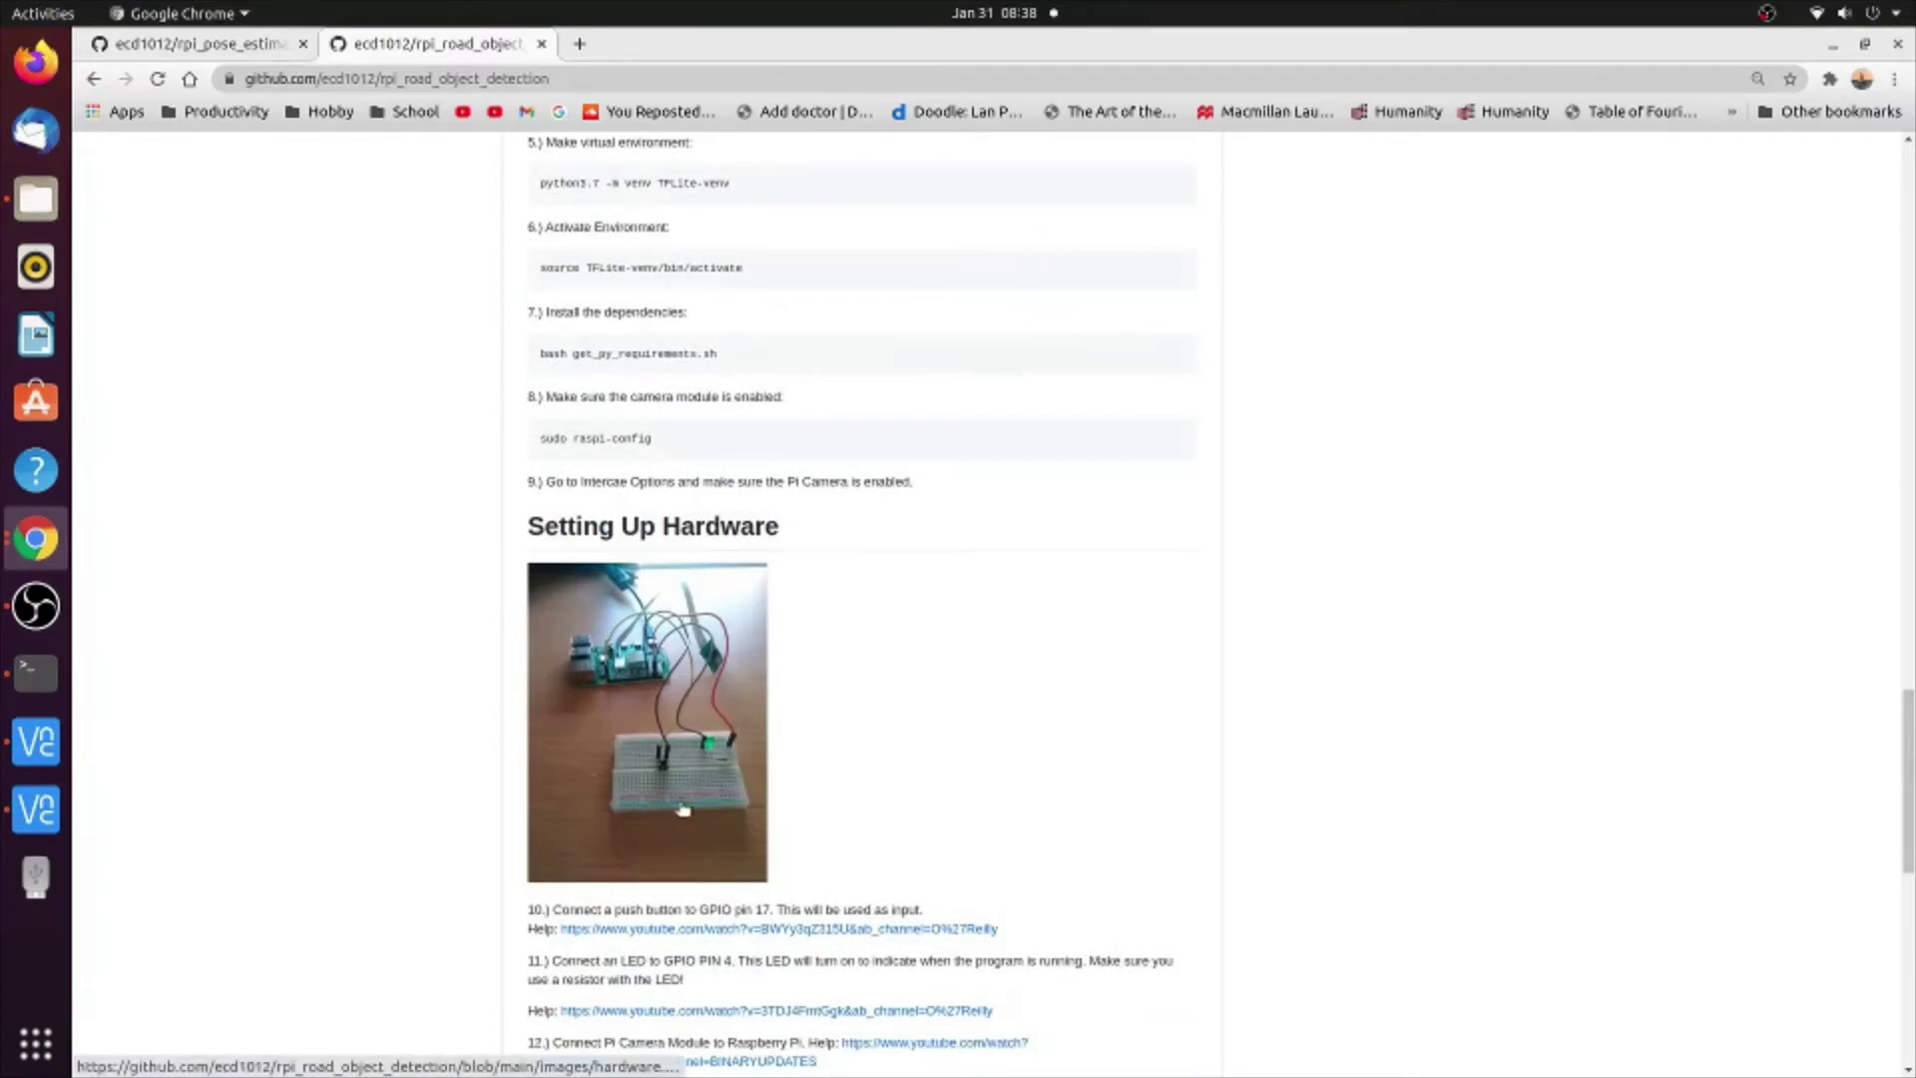
key(ctrl+plus)
key(ctrl+plus)
scroll(584, 864, down, 2)
key(ctrl+plus)
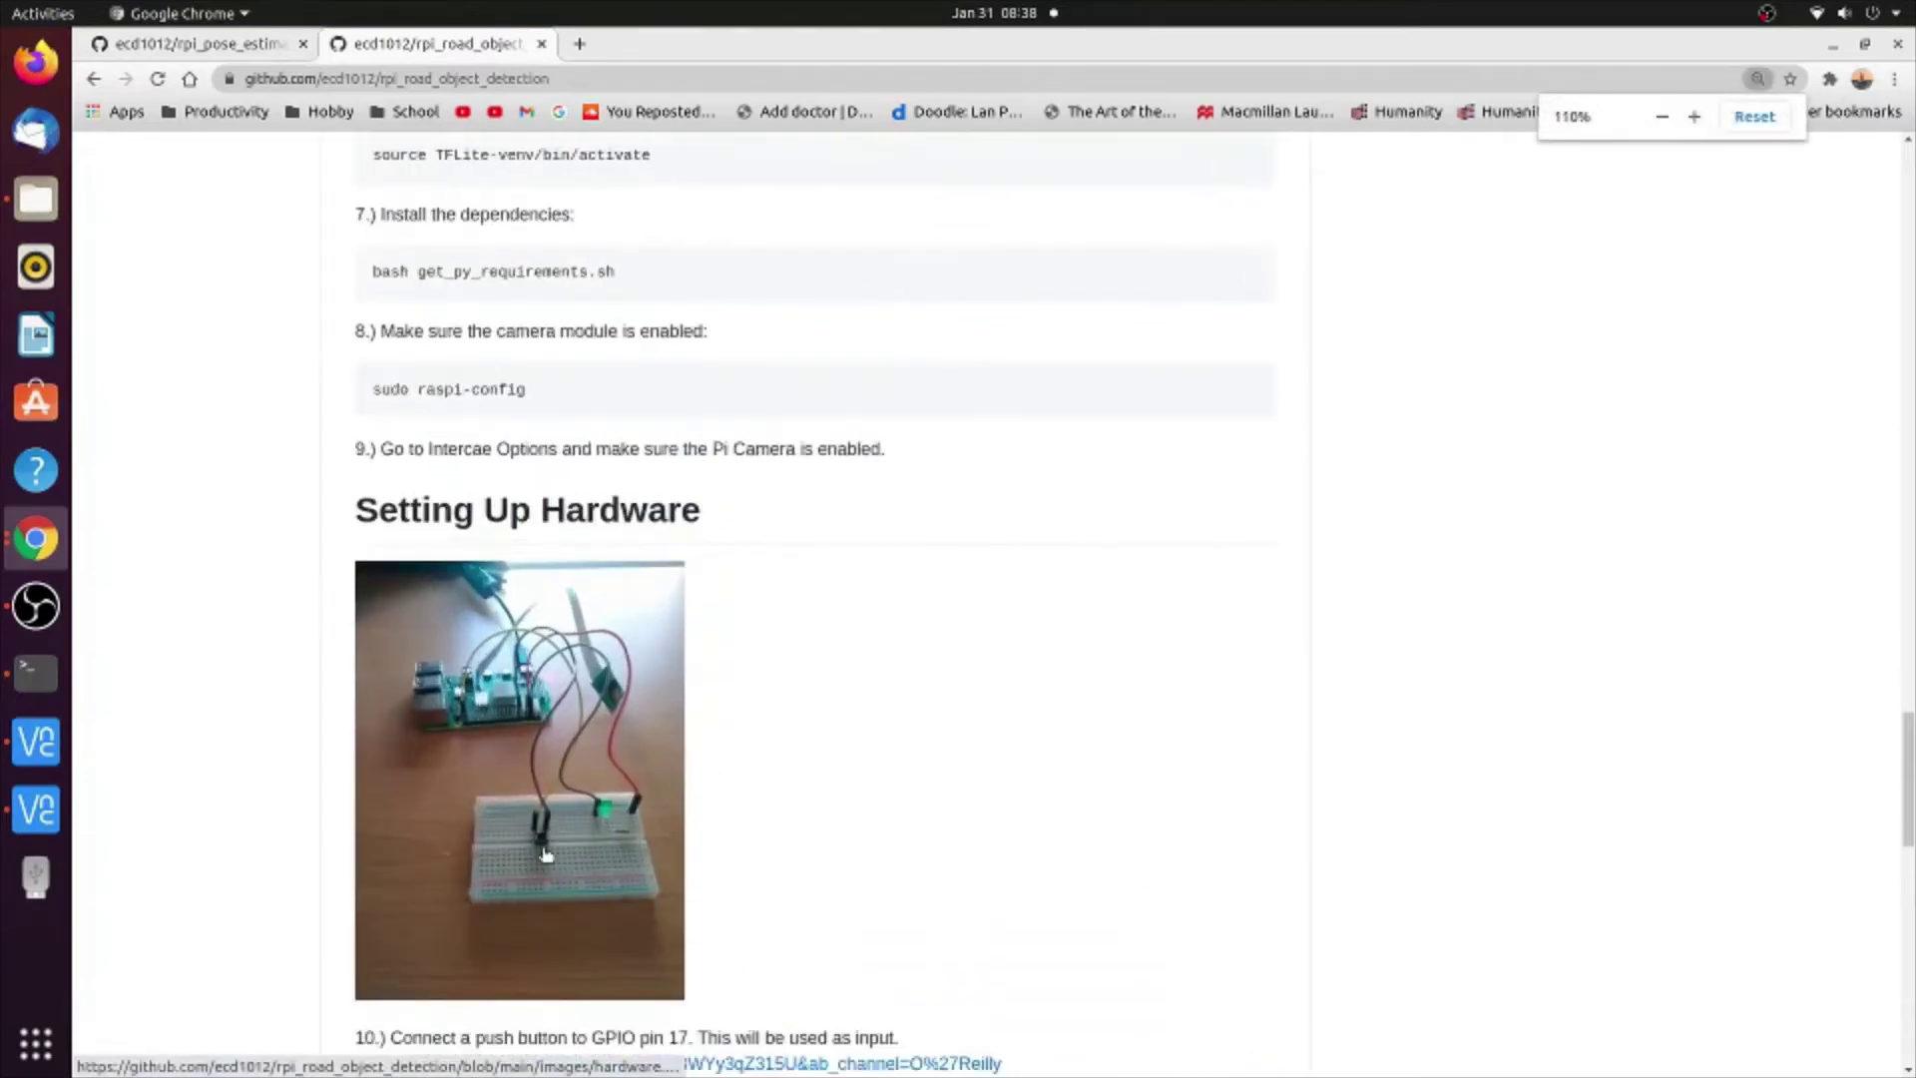
scroll(467, 916, down, 1)
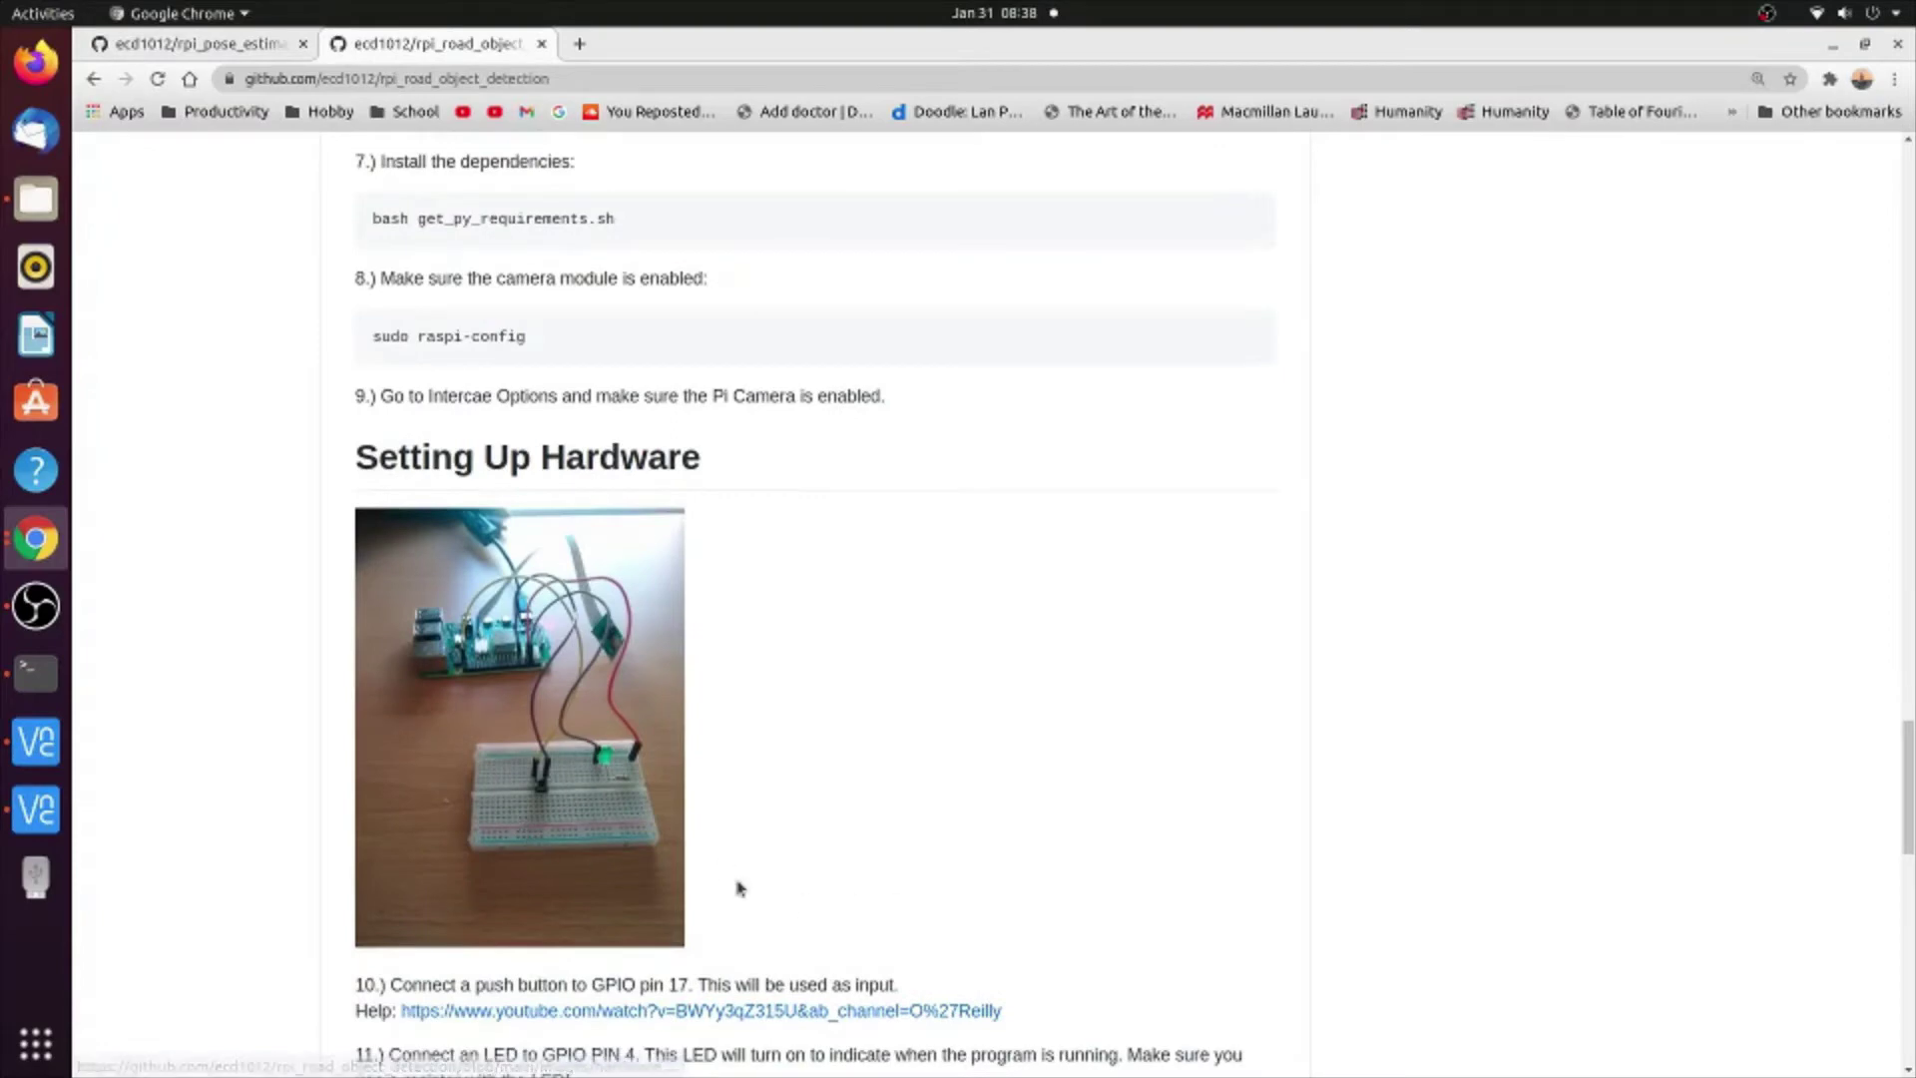
key(ctrl+minus)
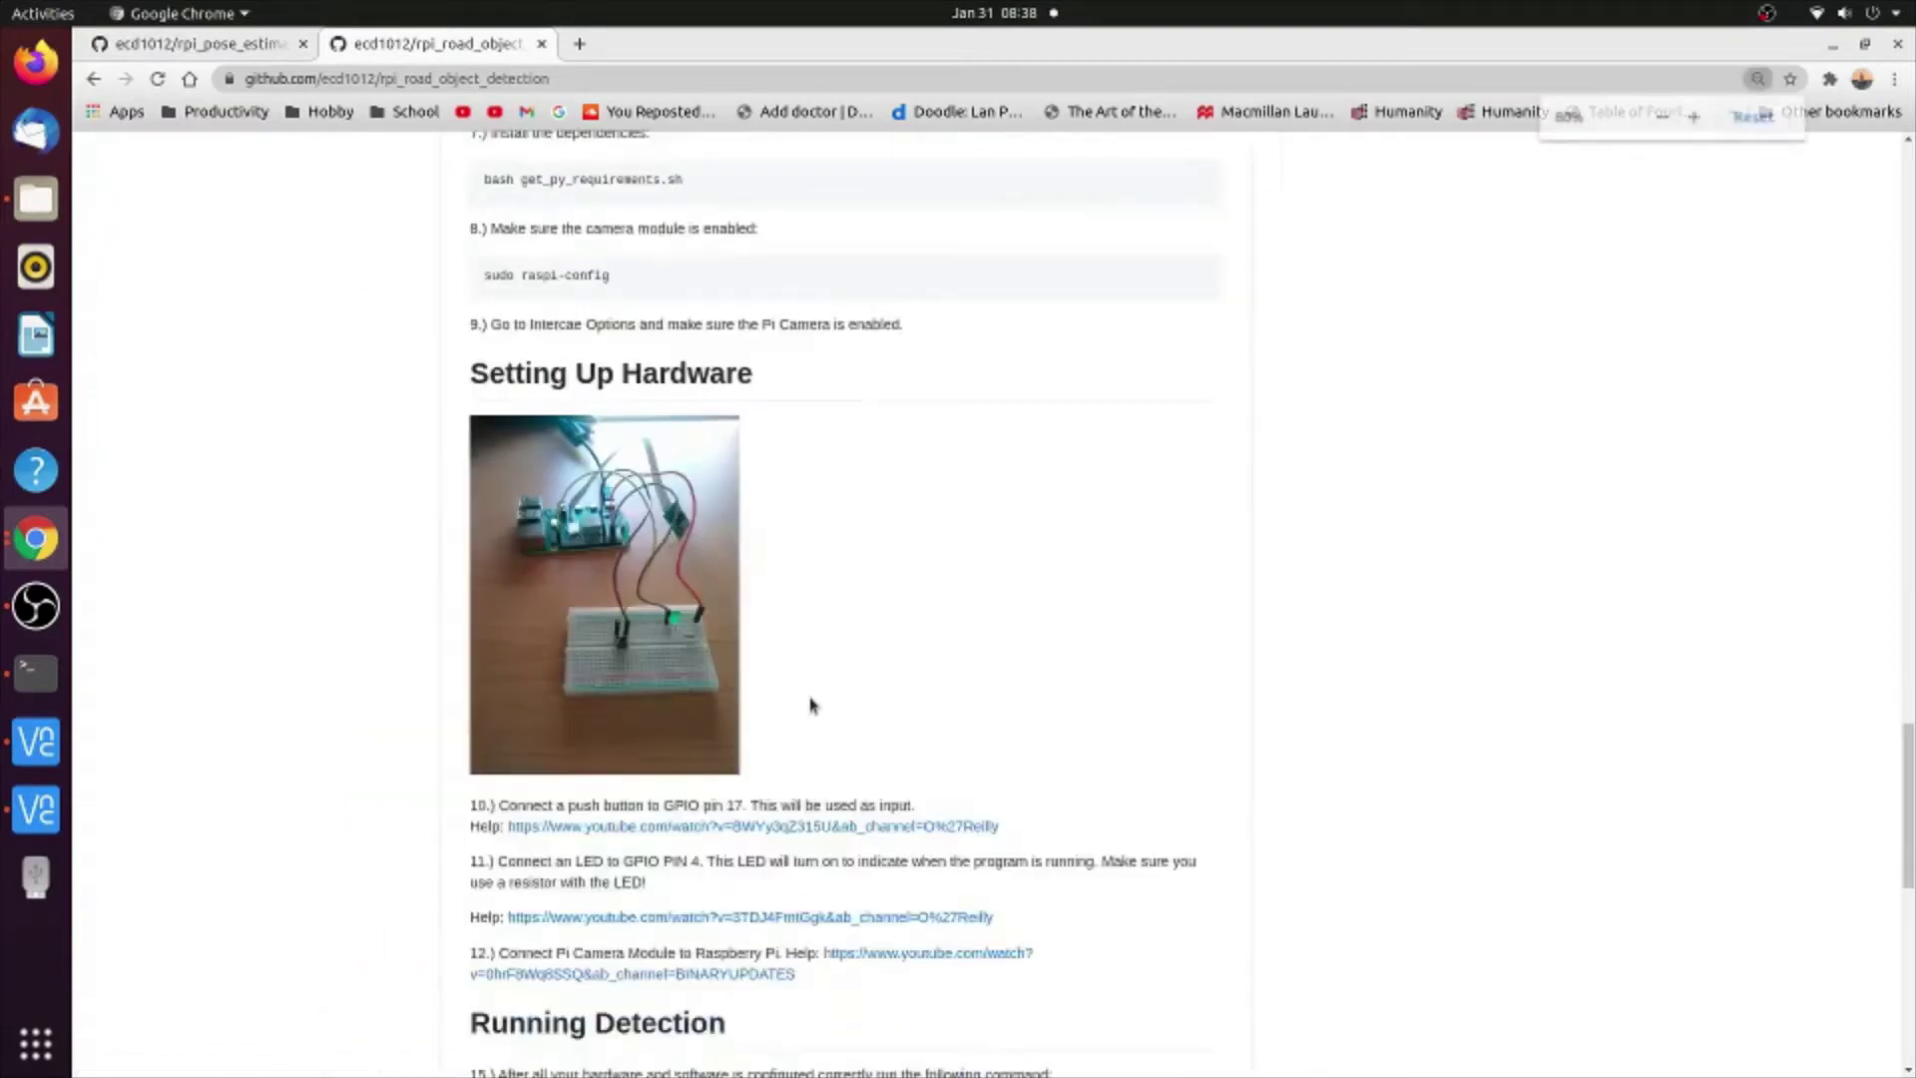
key(ctrl+minus)
key(ctrl+minus)
scroll(773, 696, up, 1)
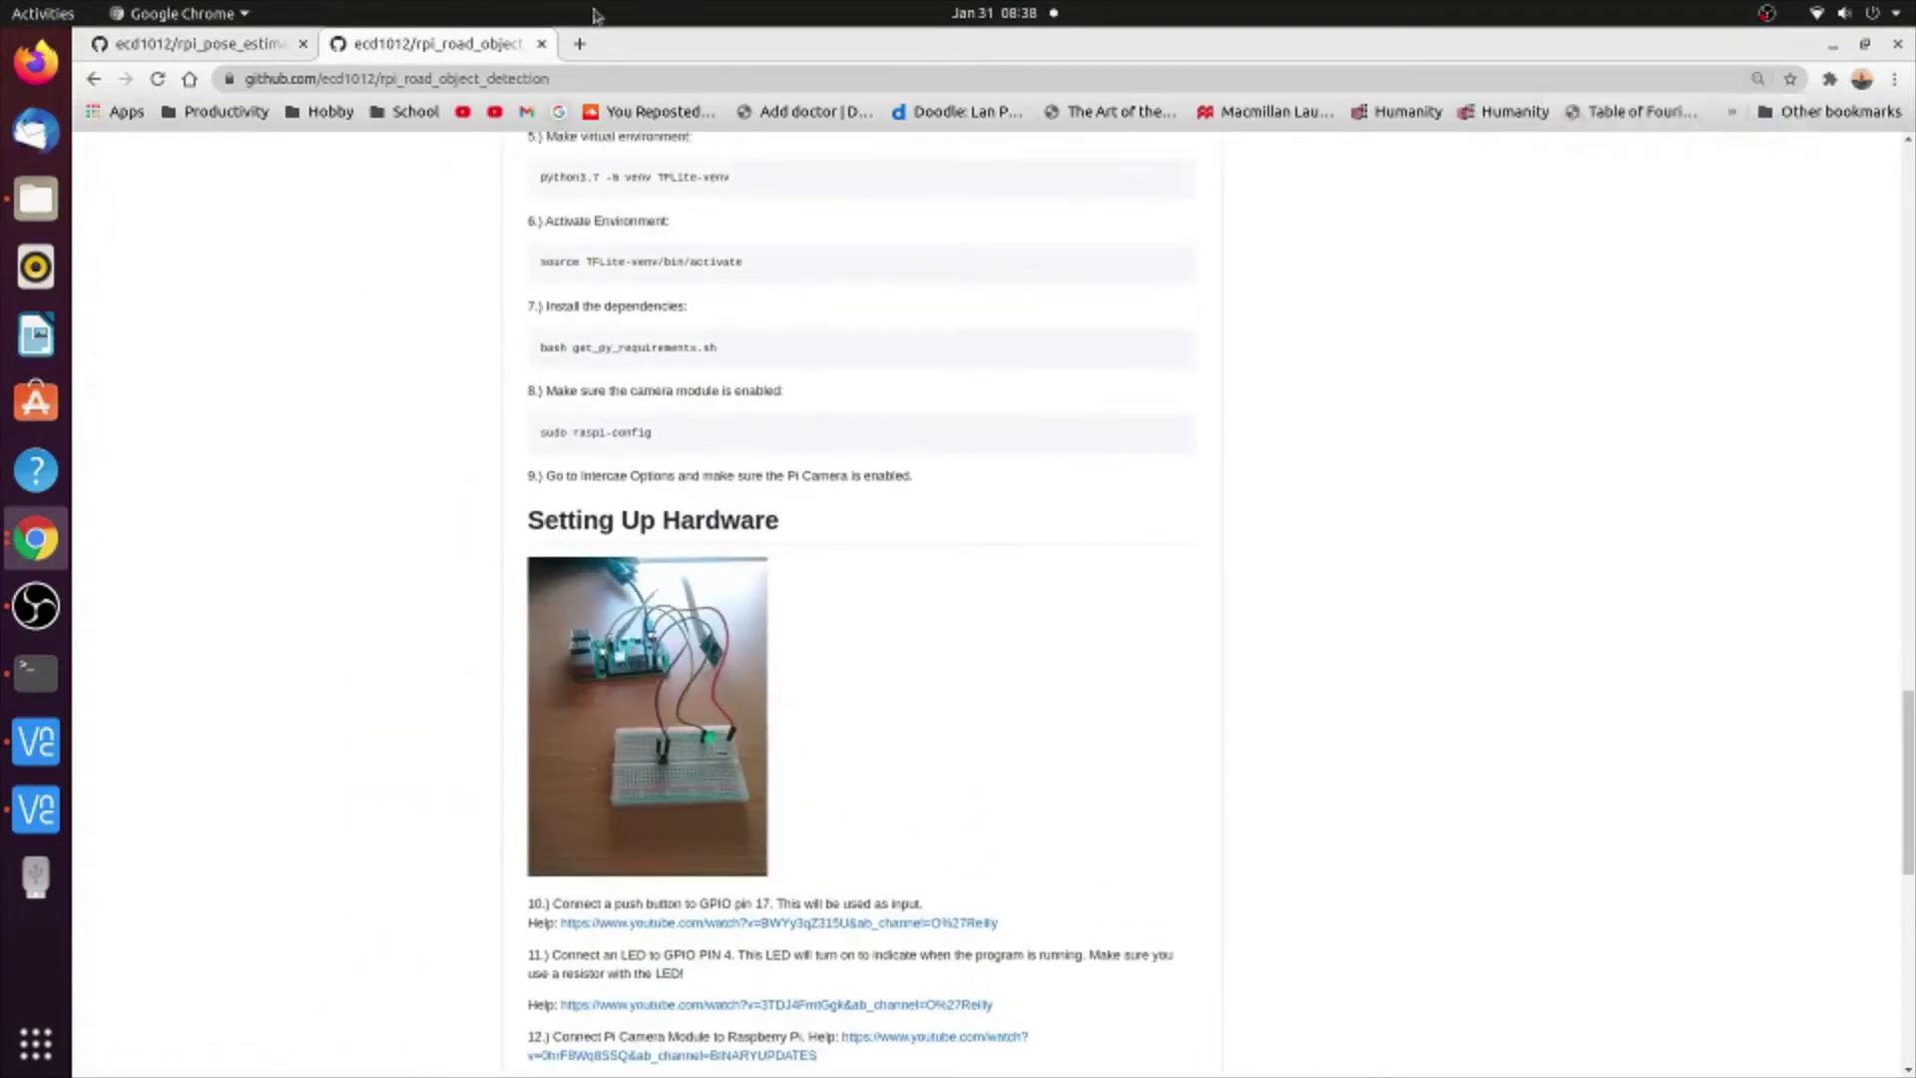
Review the rpi_pose_estimation software setup steps down to the Posenet wget command
click(560, 67)
scroll(449, 291, down, 1)
scroll(449, 291, down, 3)
scroll(749, 345, down, 3)
click(940, 371)
scroll(940, 372, up, 2)
key(ctrl+plus)
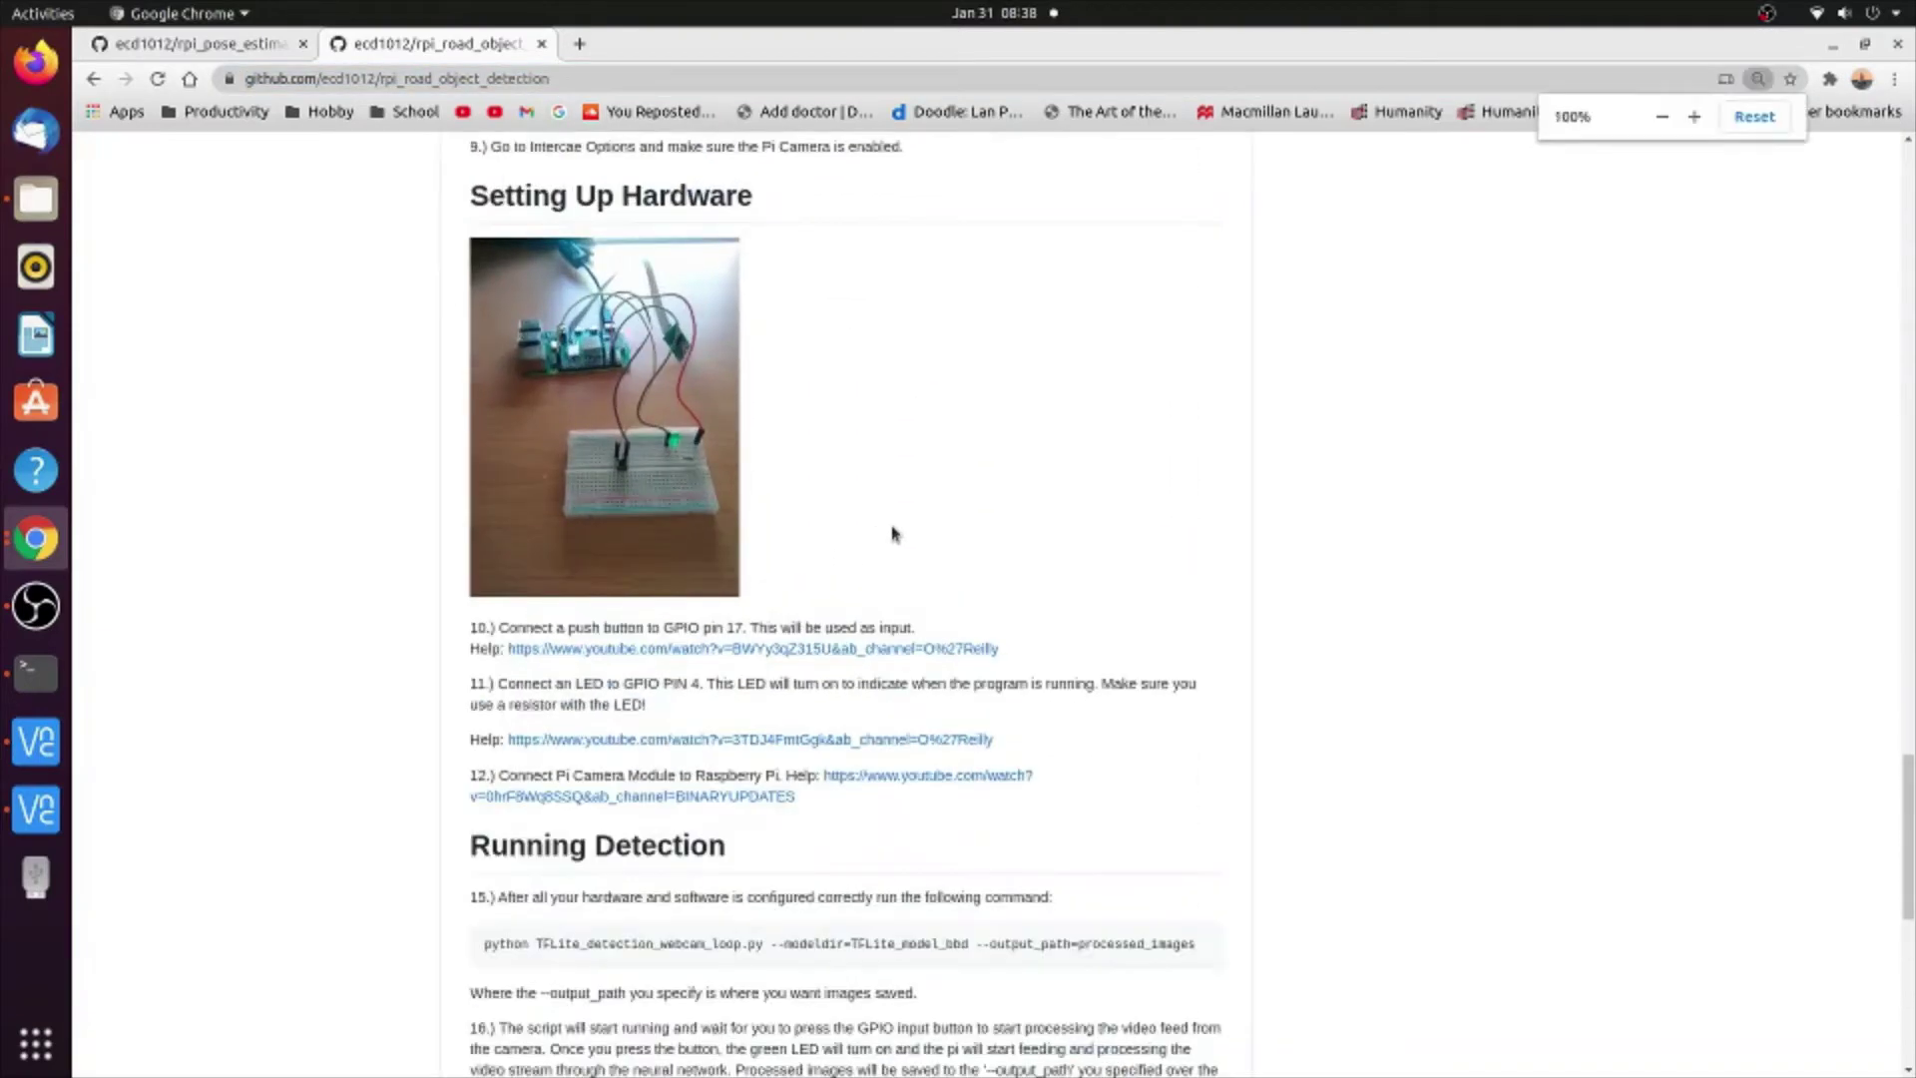
key(ctrl+plus)
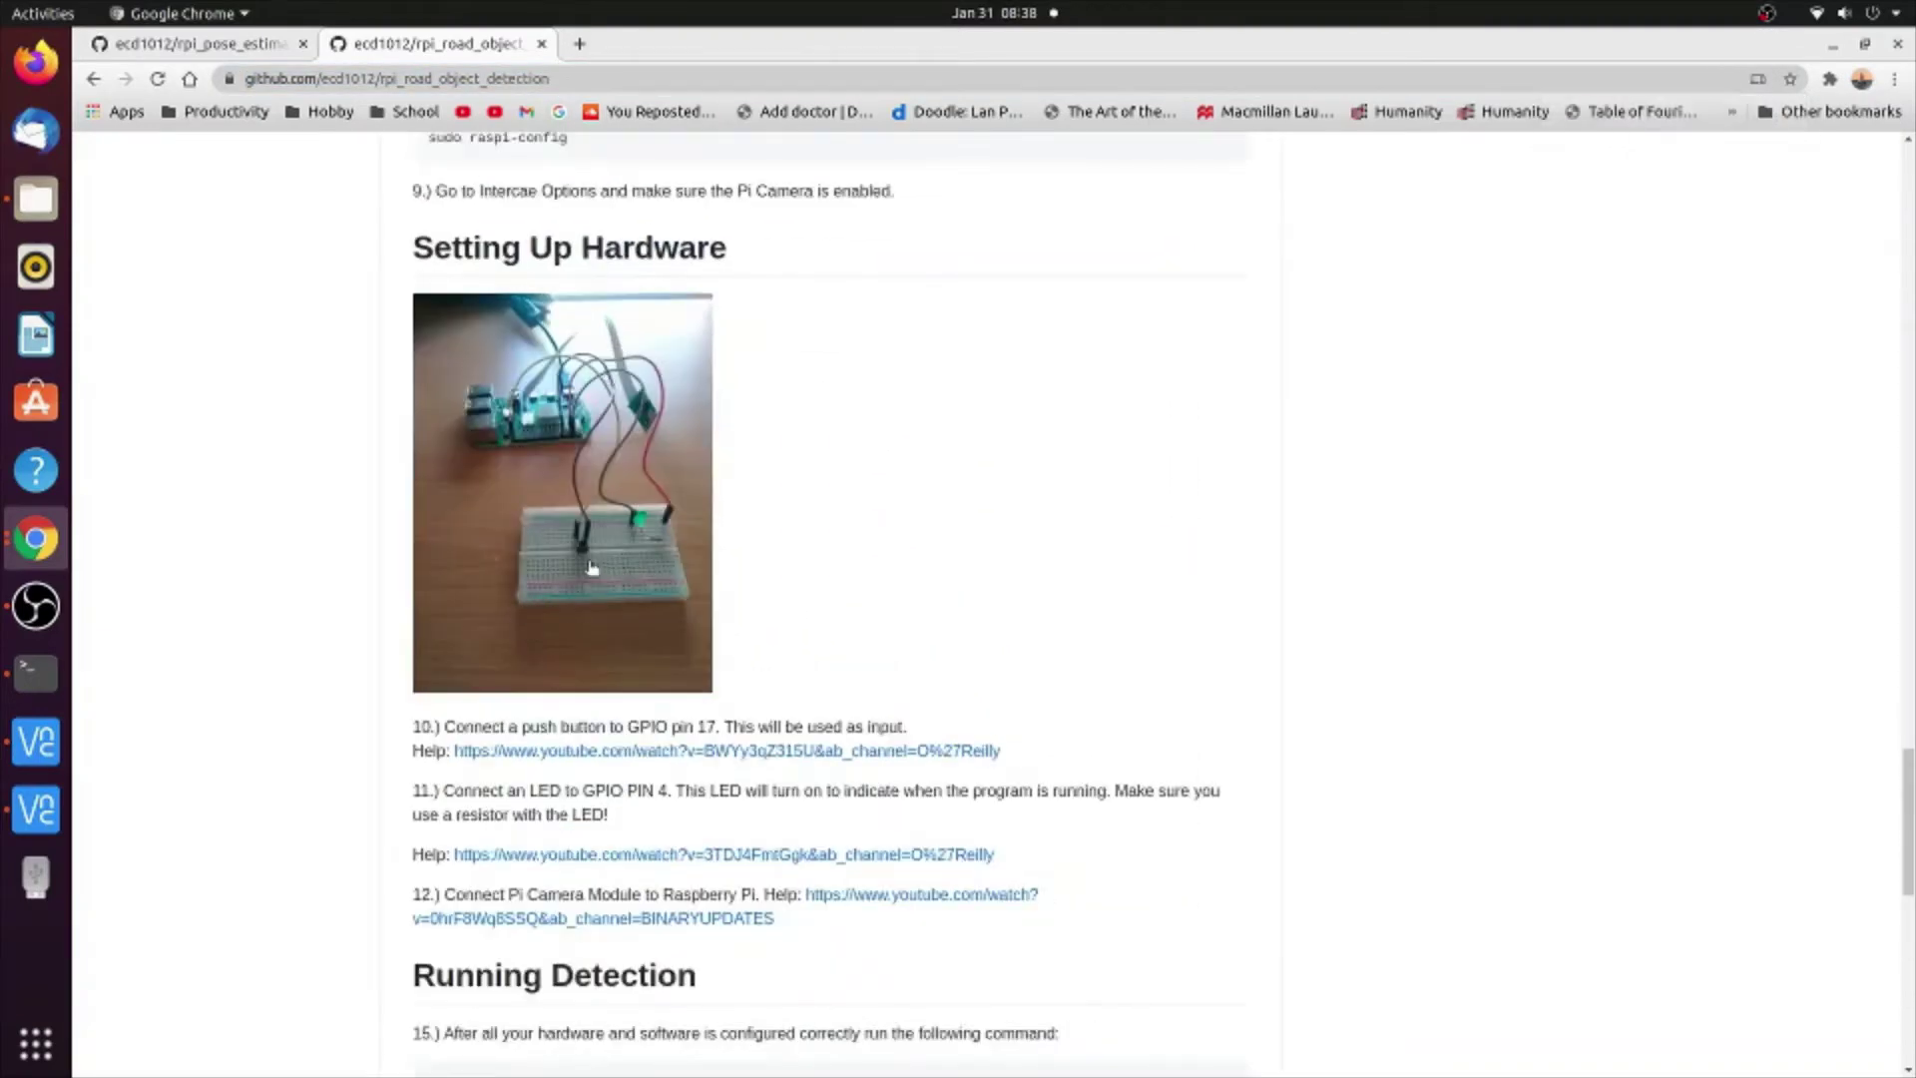
scroll(599, 570, down, 1)
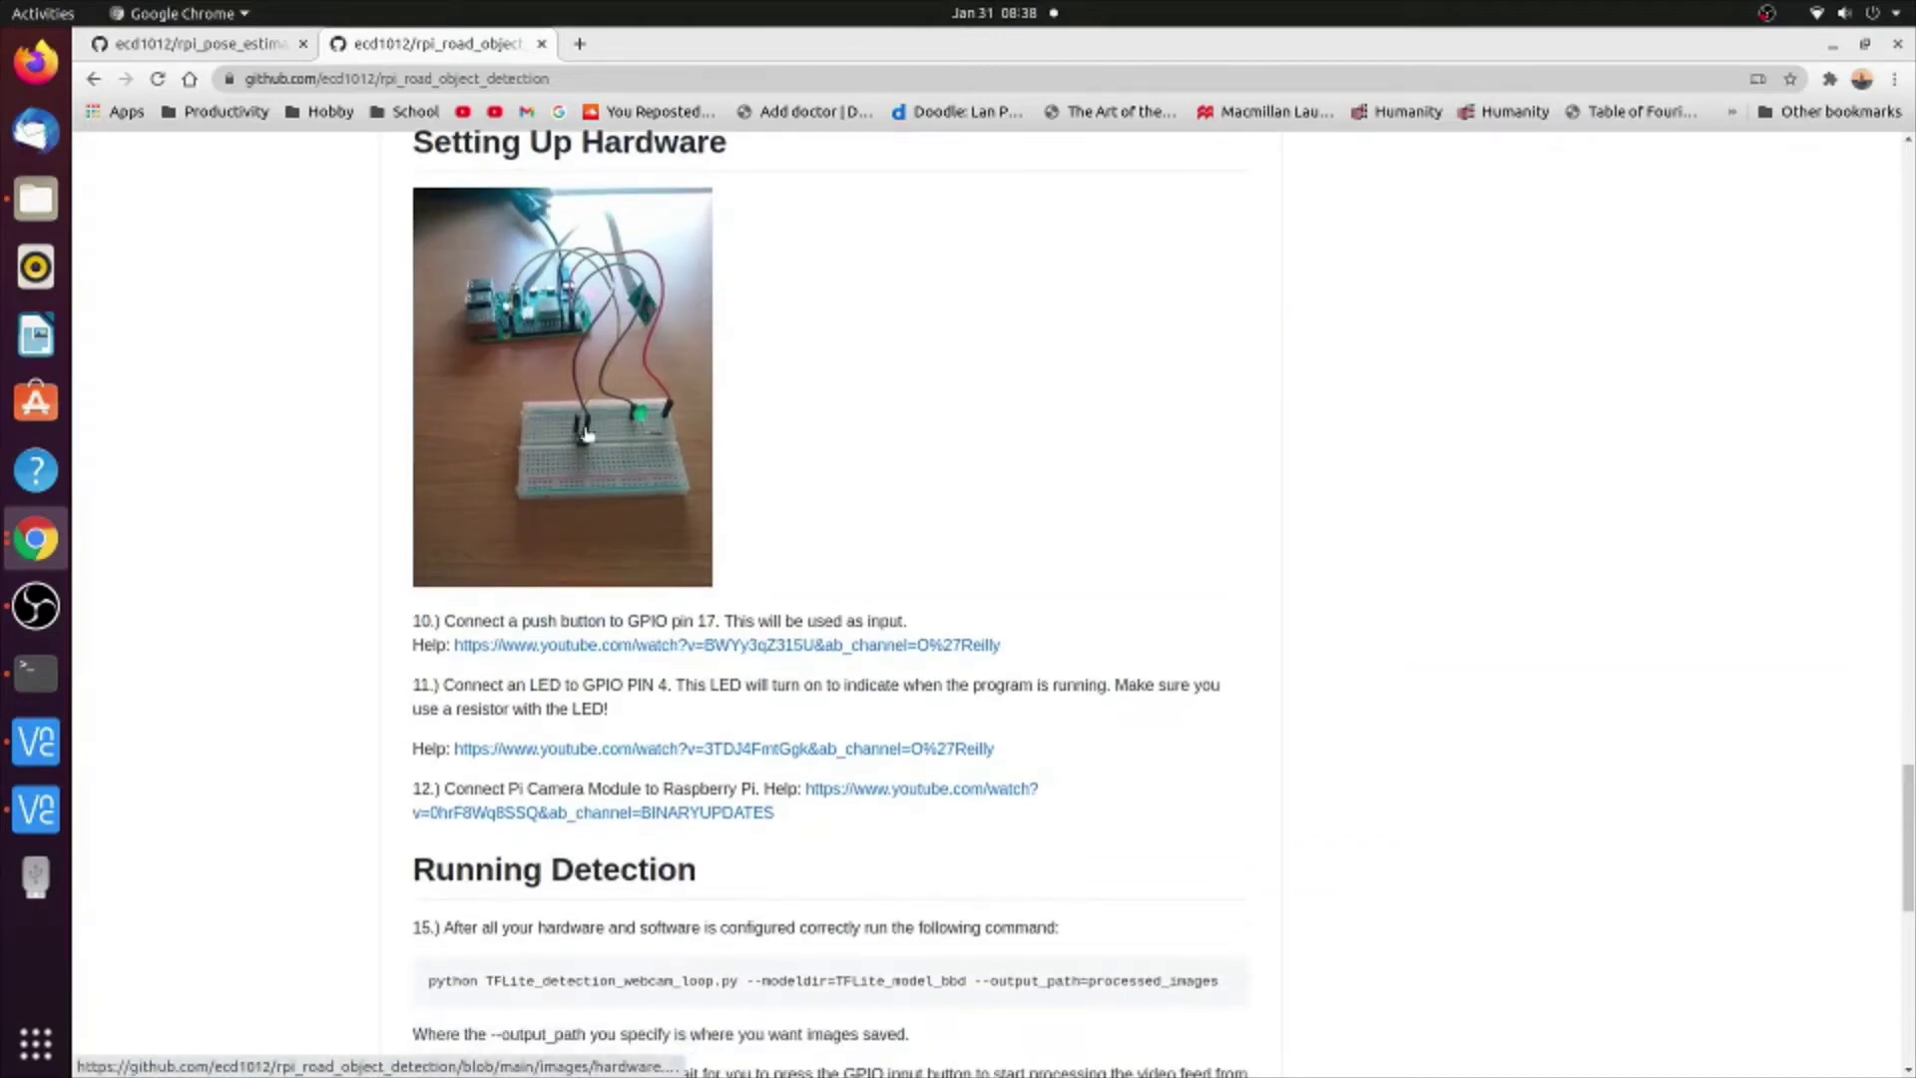
scroll(607, 438, up, 1)
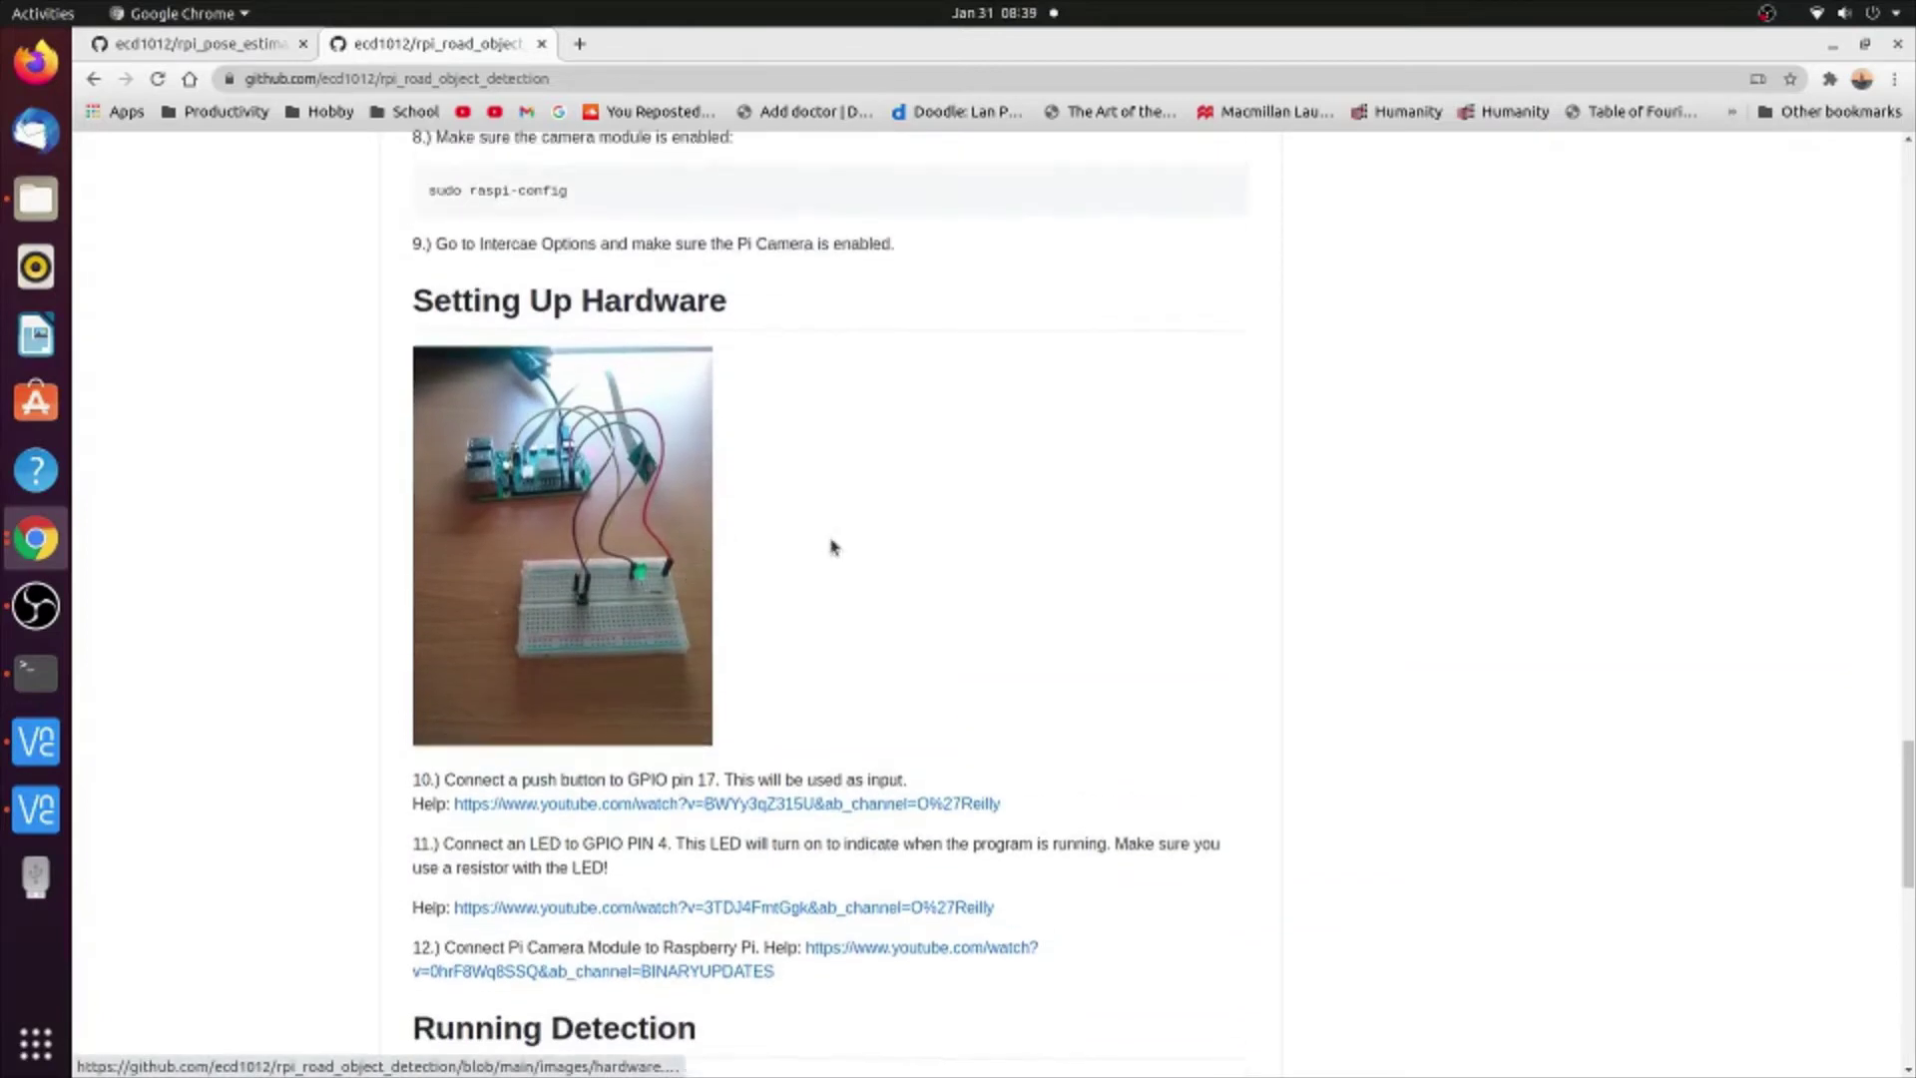
scroll(805, 603, up, 2)
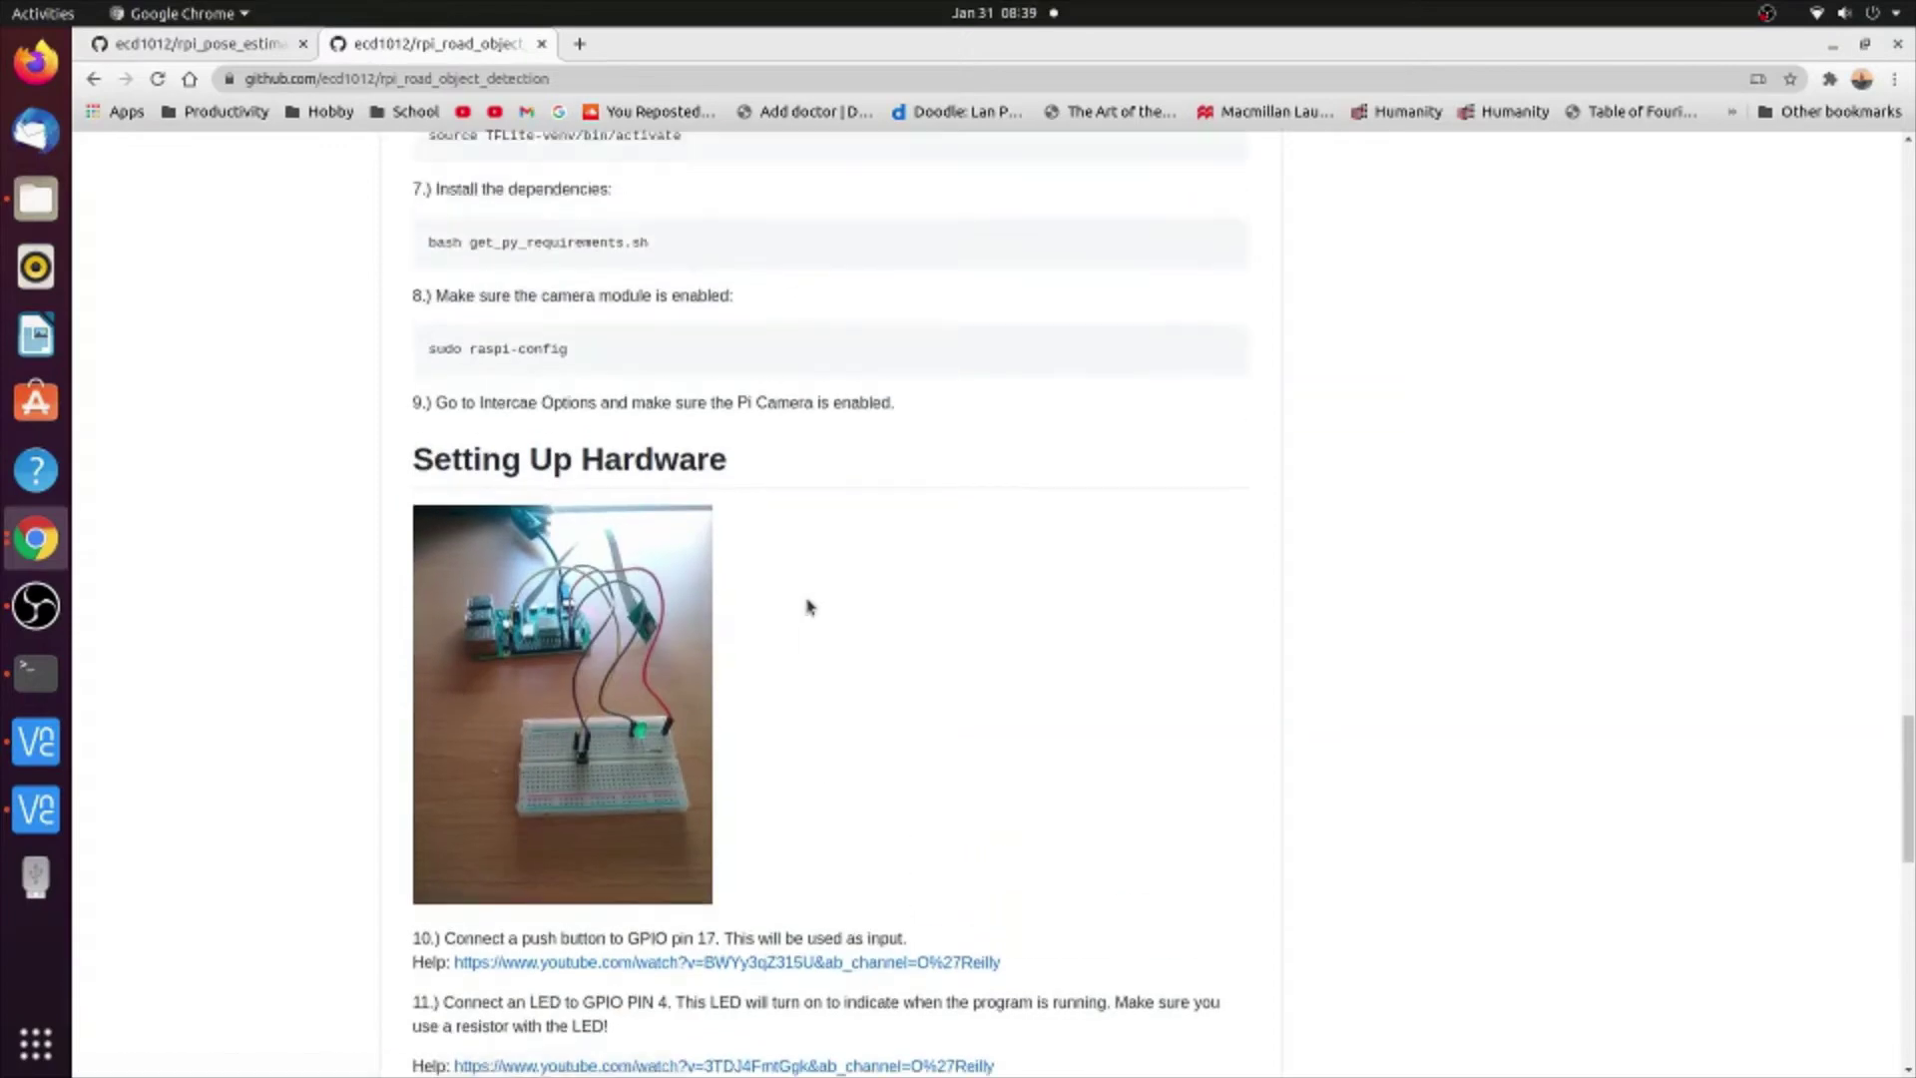
scroll(902, 576, up, 3)
scroll(903, 571, up, 2)
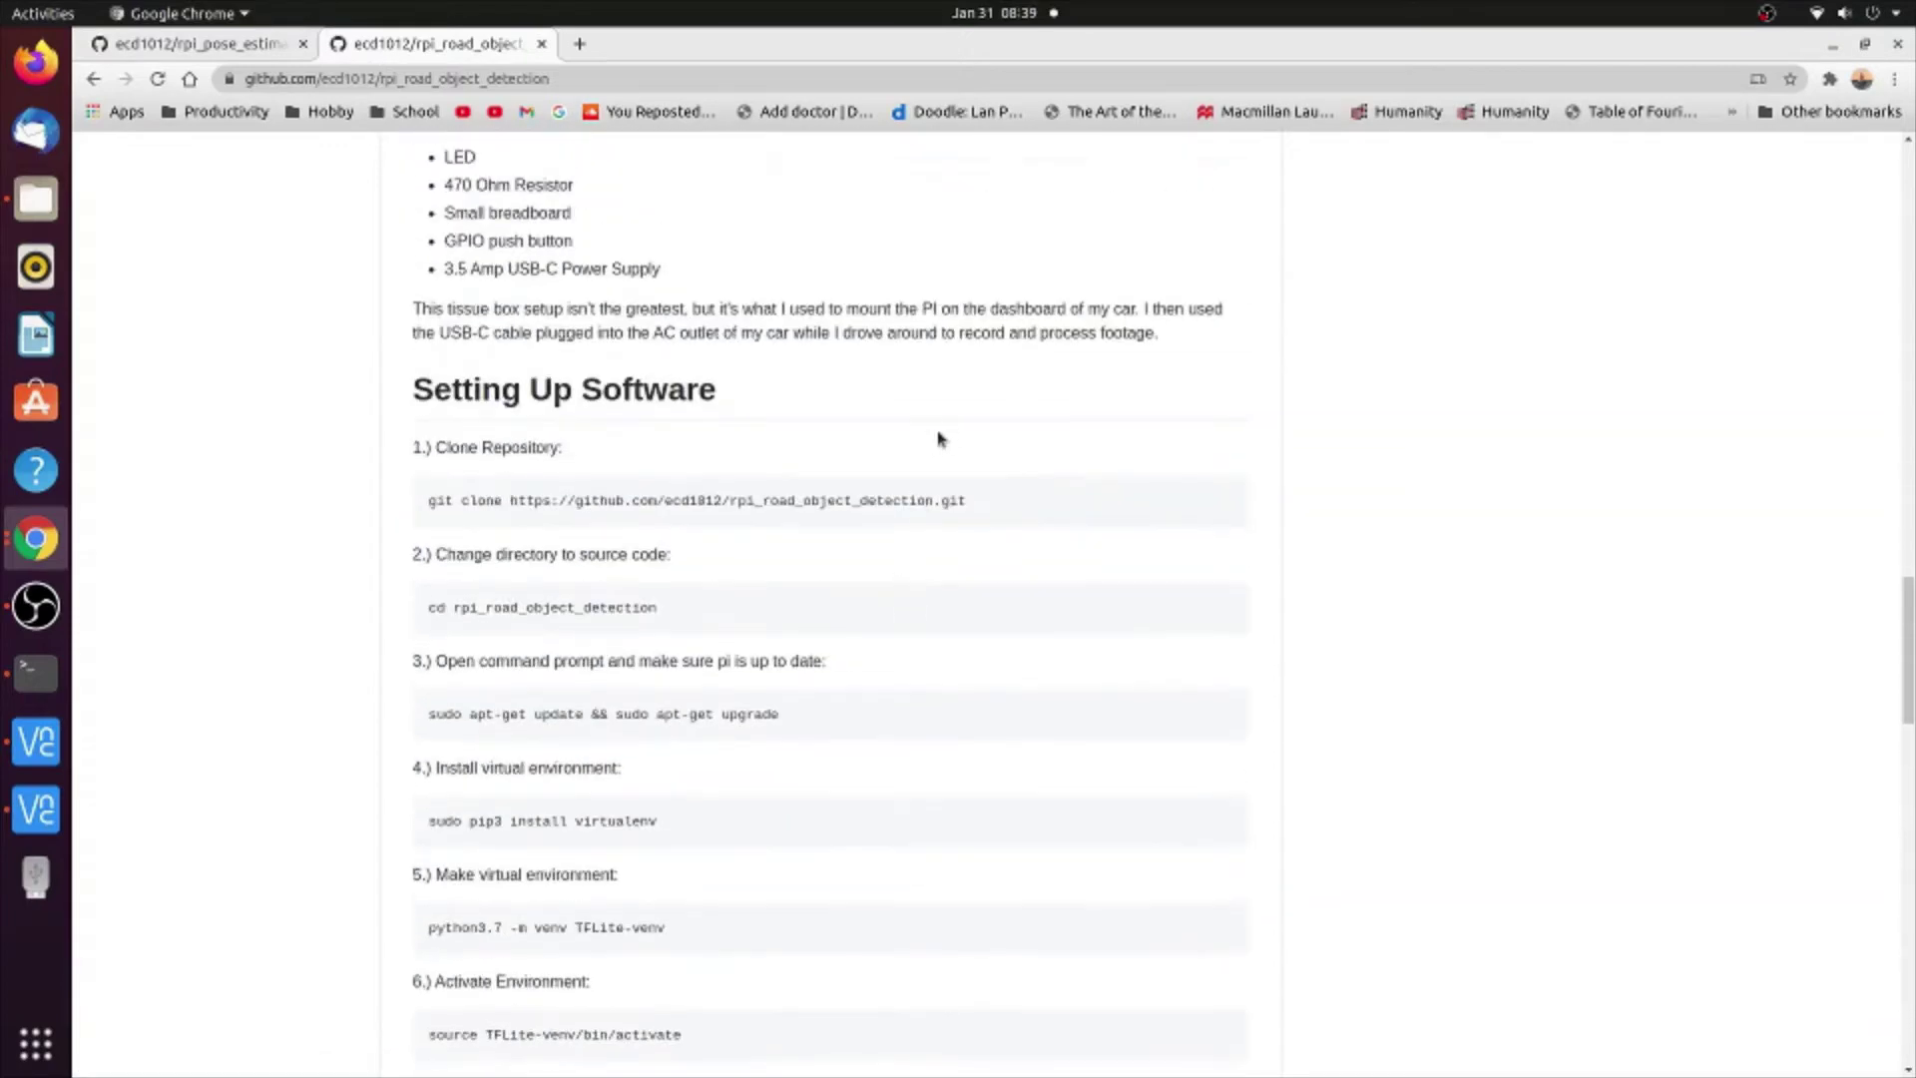
key(ctrl+minus)
scroll(675, 543, up, 2)
scroll(699, 544, up, 1)
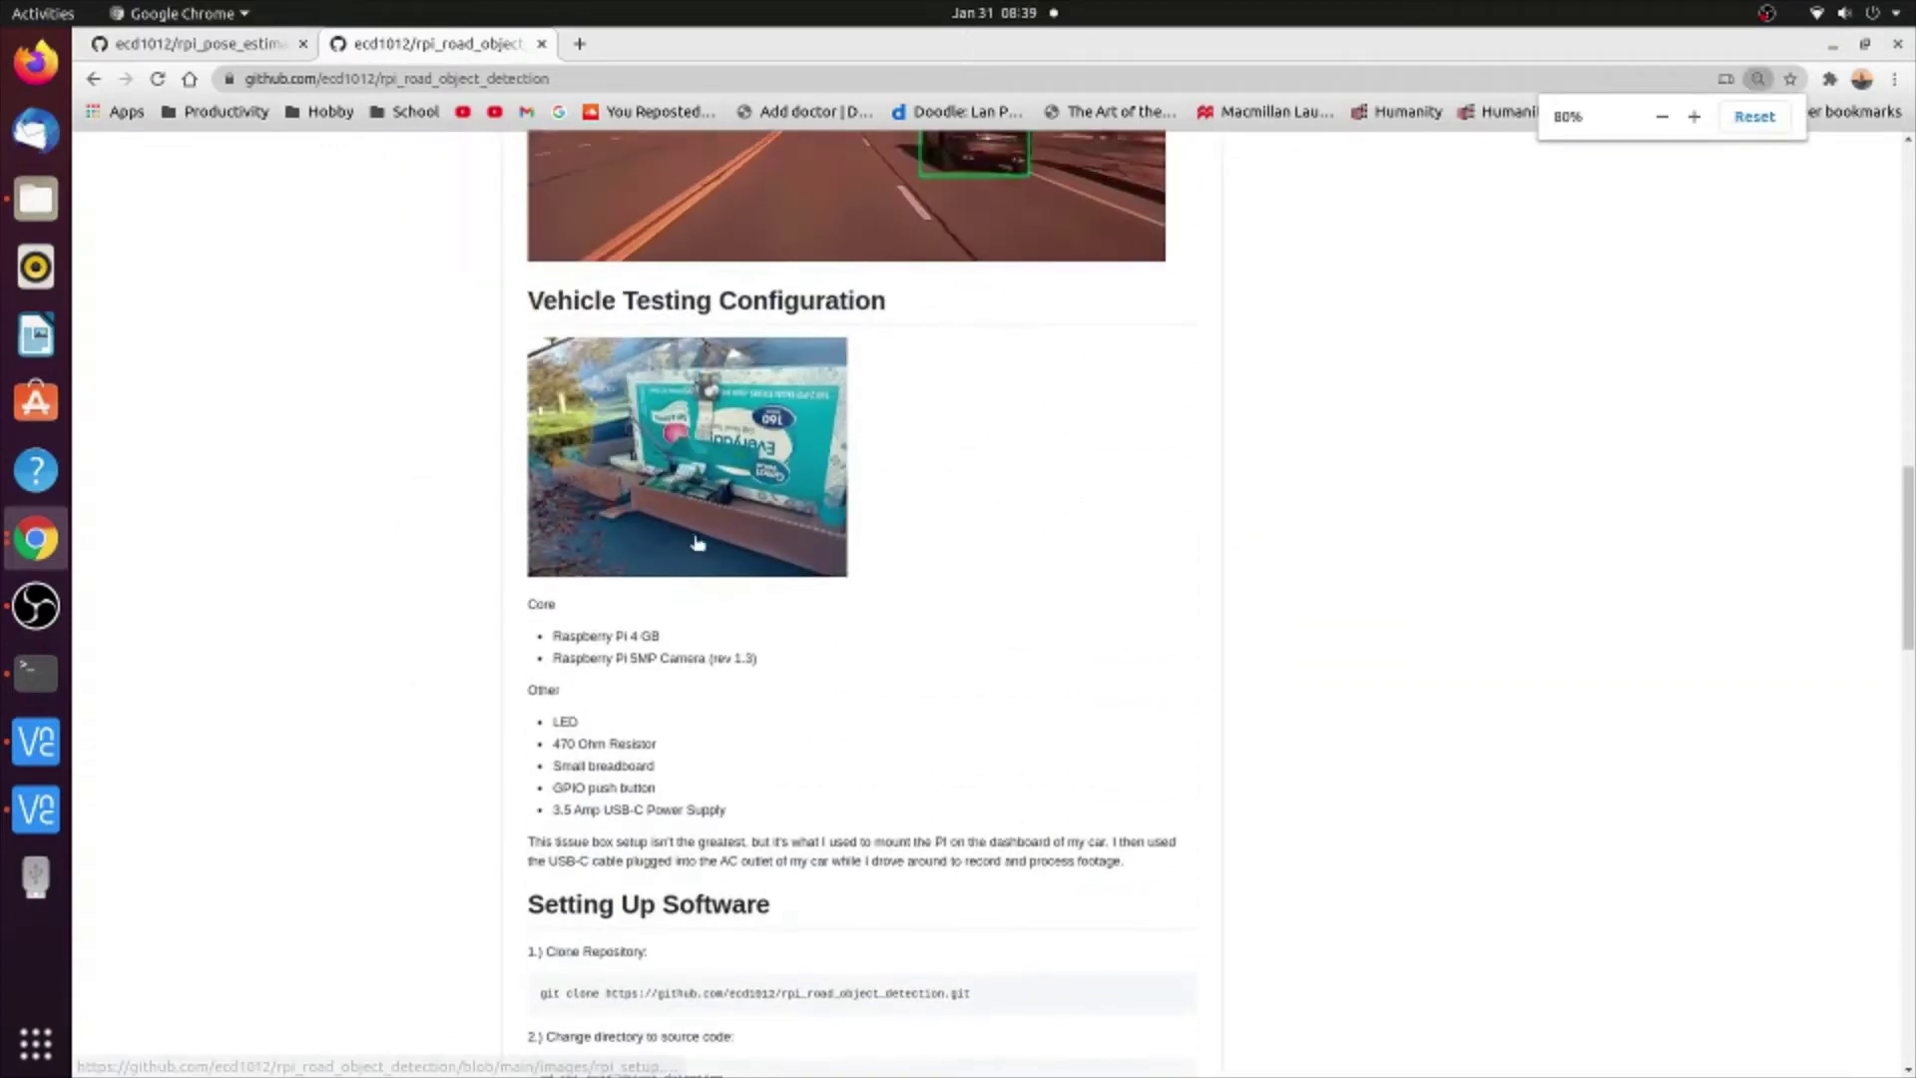
scroll(714, 556, up, 3)
scroll(736, 535, up, 3)
scroll(736, 535, up, 2)
key(ctrl+plus)
key(ctrl+plus)
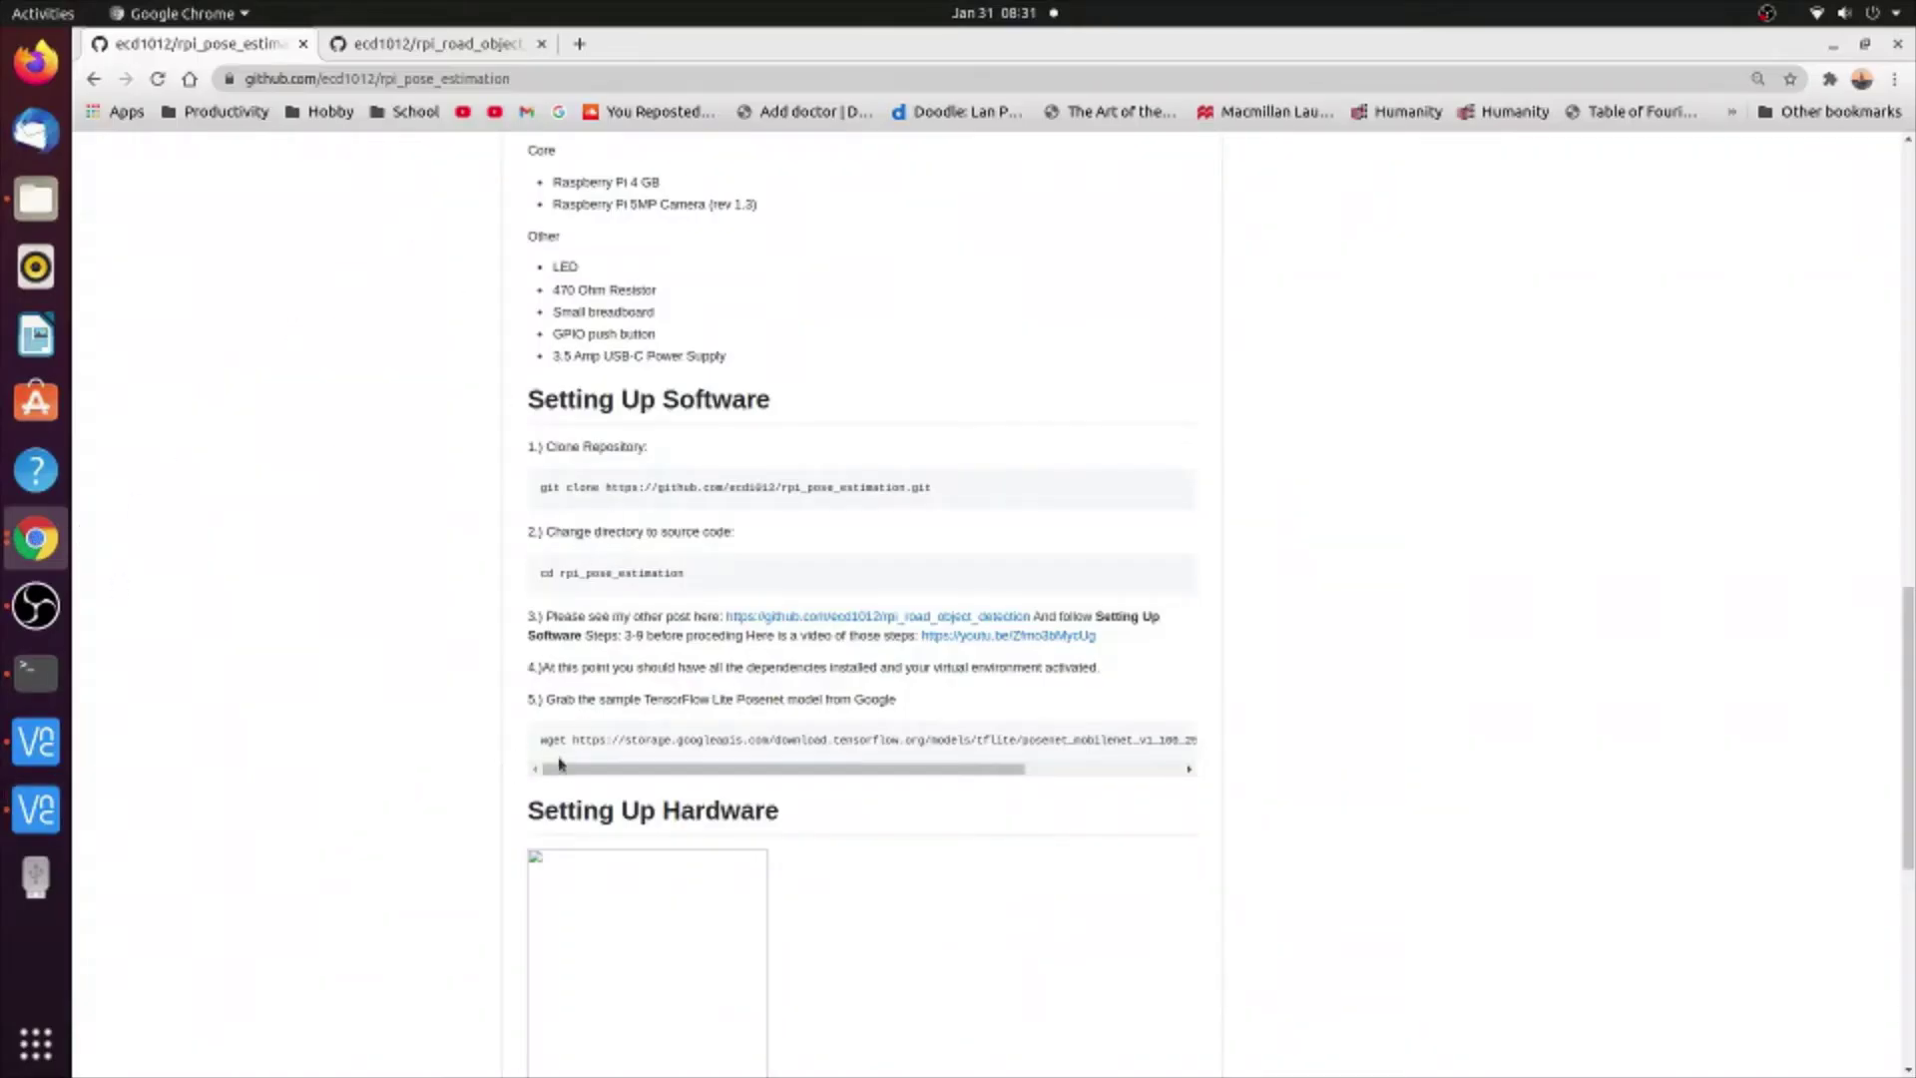
scroll(561, 766, right, 5)
scroll(479, 719, left, 5)
scroll(565, 542, up, 3)
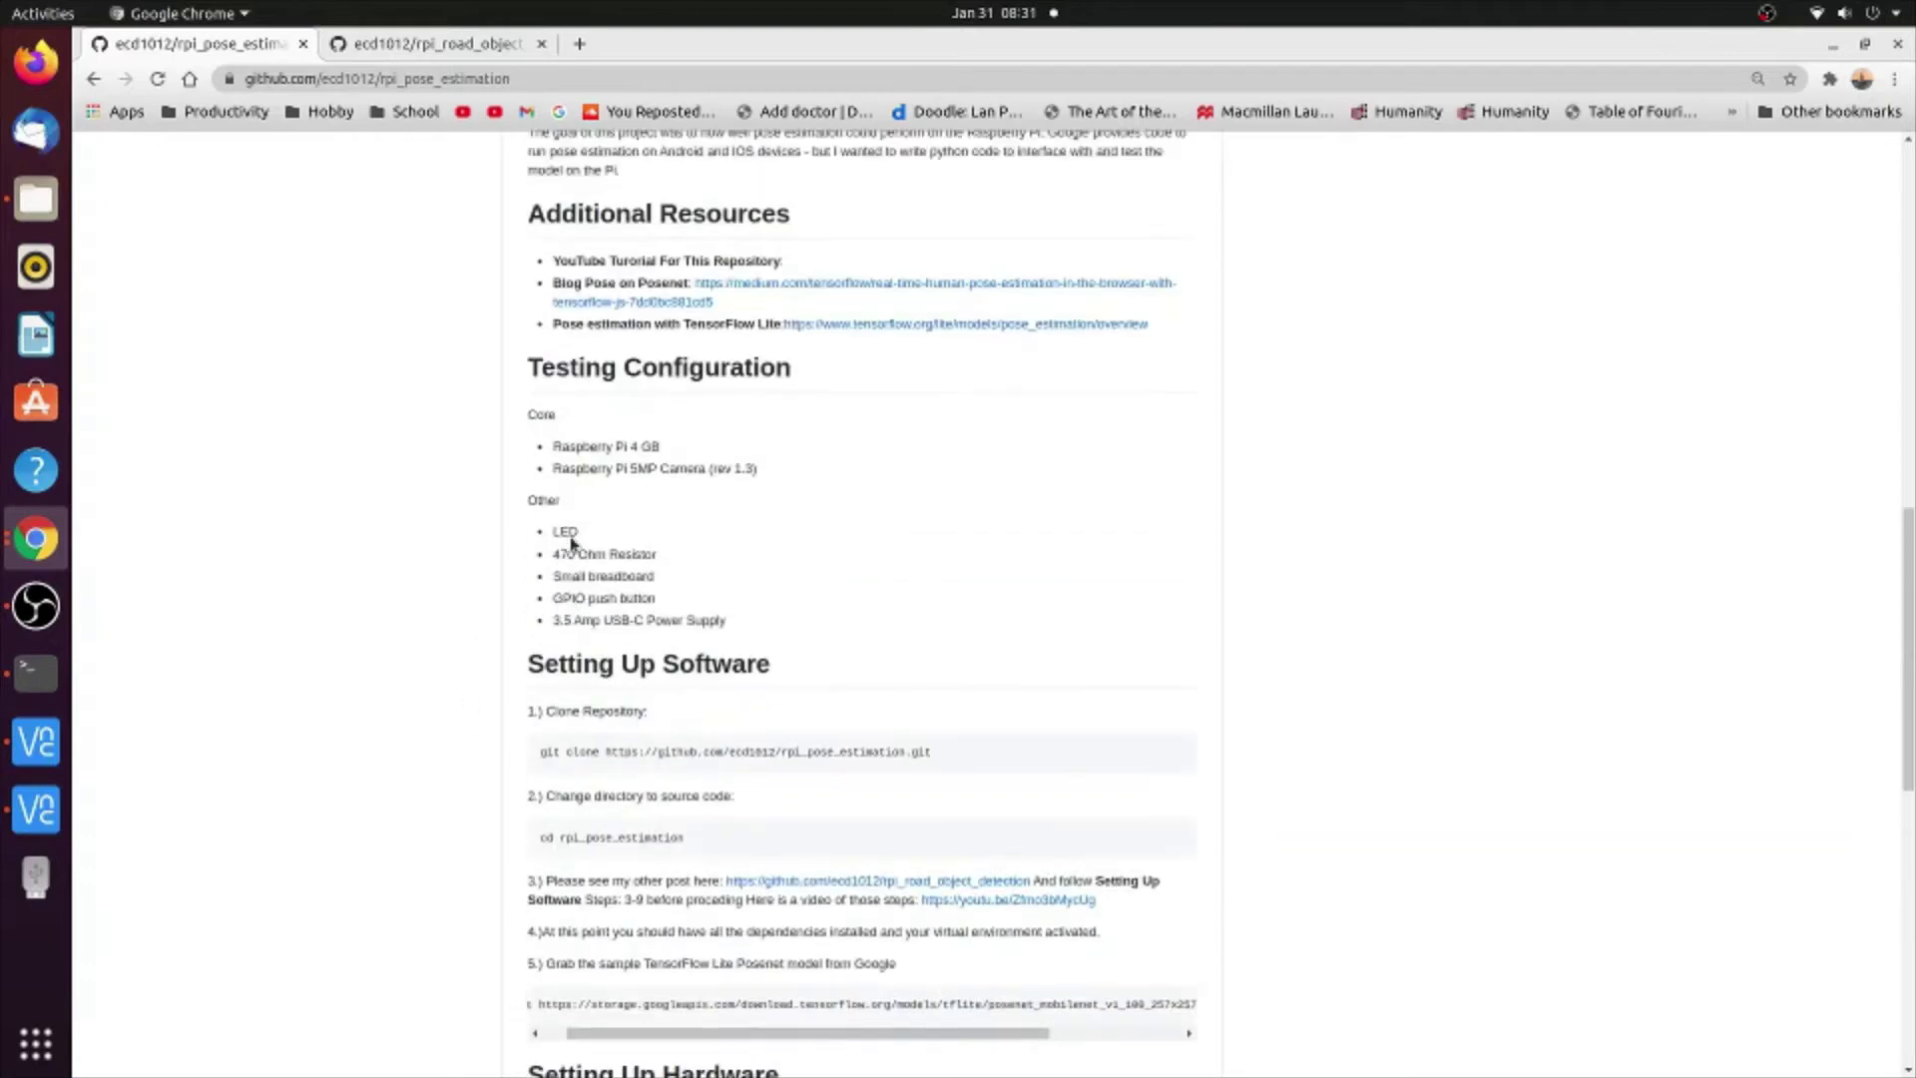
scroll(556, 684, down, 4)
scroll(551, 728, left, 1)
Select the step 5 Posenet wget command, then switch to the Pi's VNC session
drag(542, 687, 690, 687)
click(745, 687)
drag(545, 687, 1202, 717)
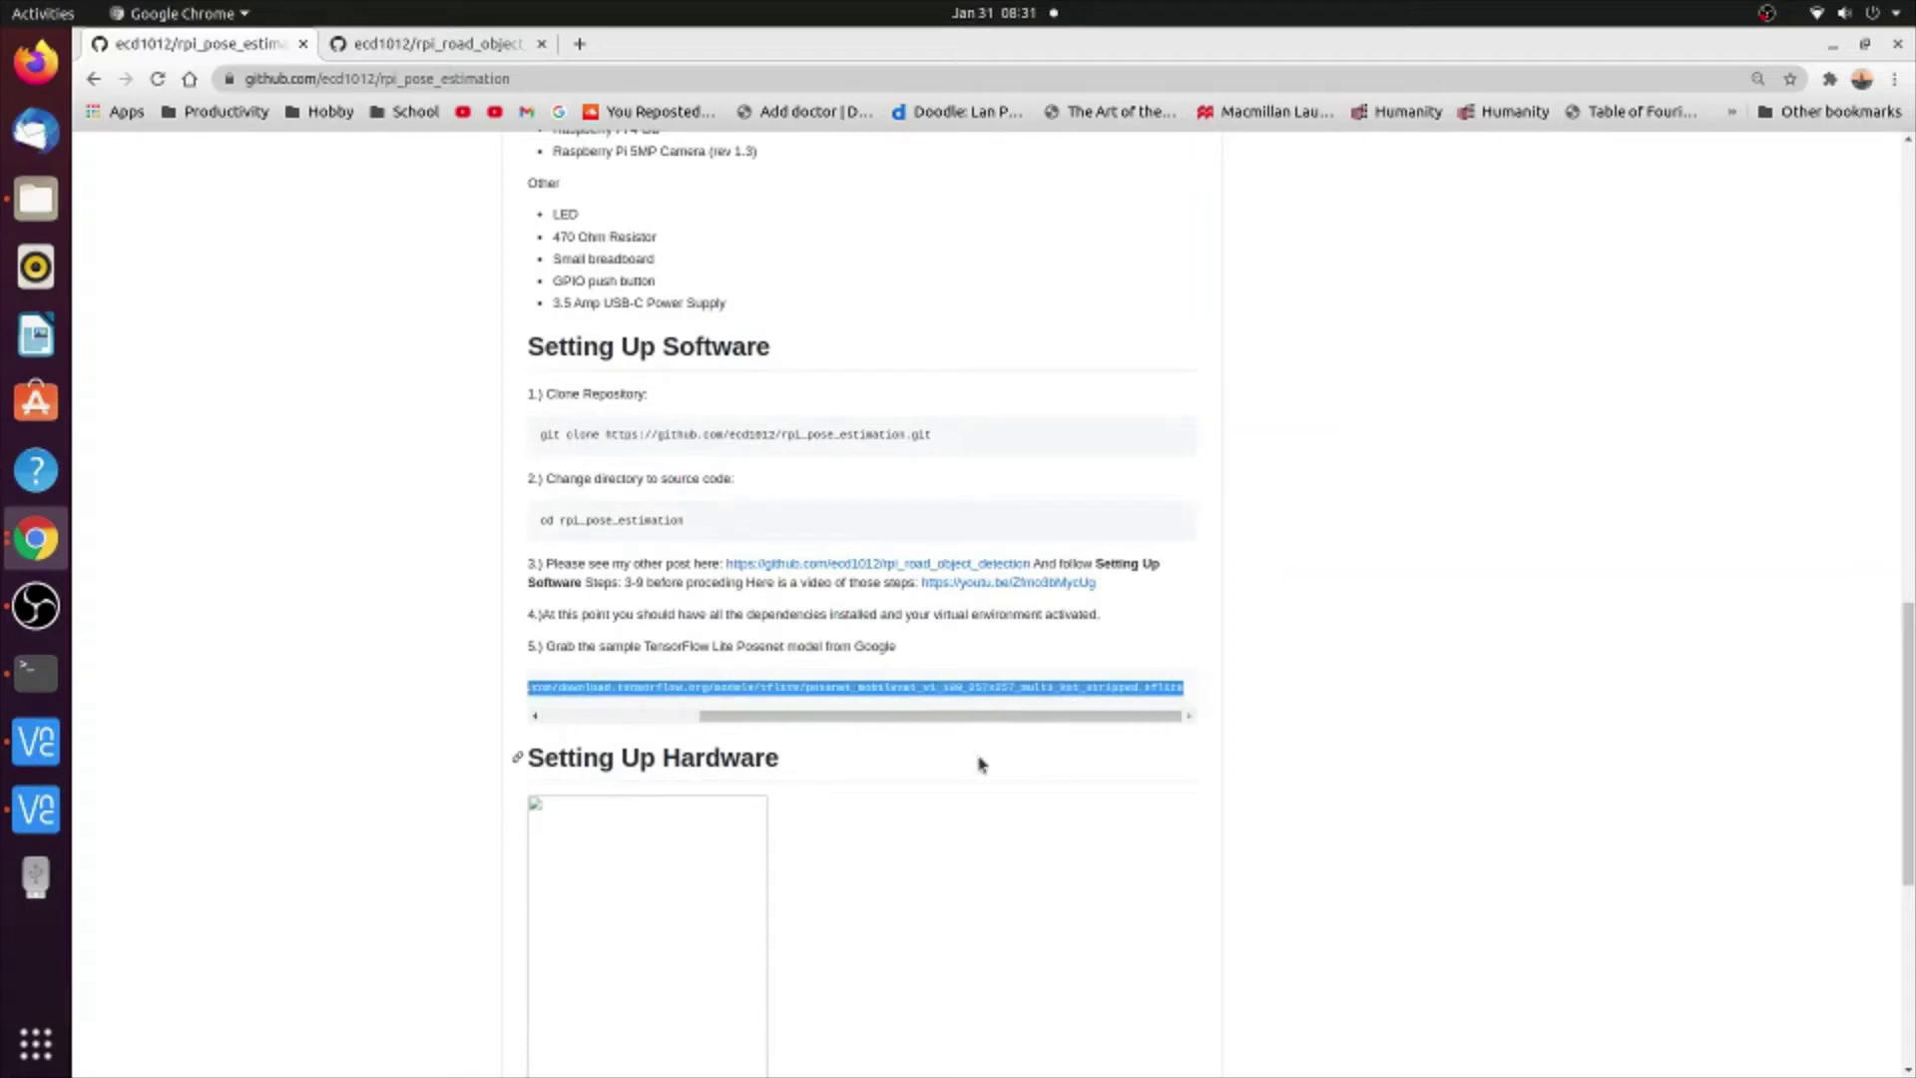
click(37, 744)
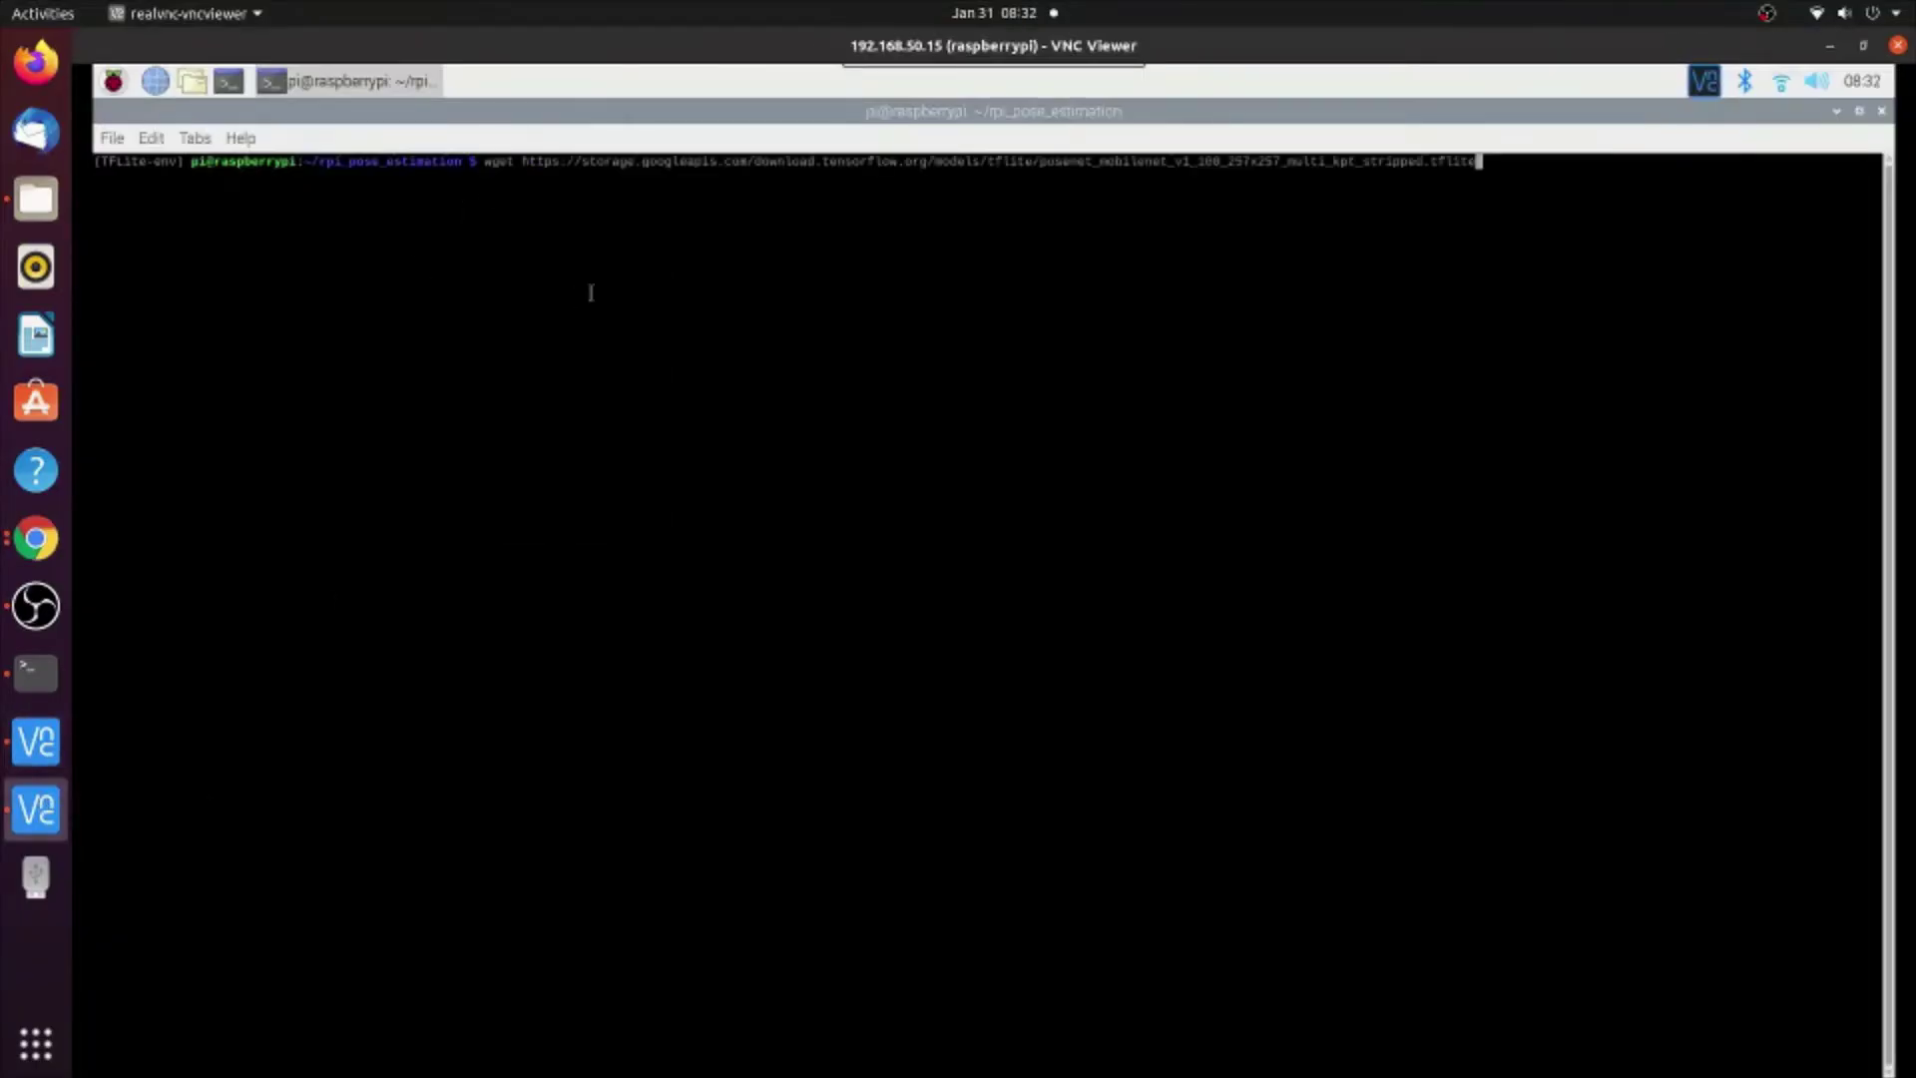
Run the pasted Posenet wget download, then list the folder and clear the screen
key(Return)
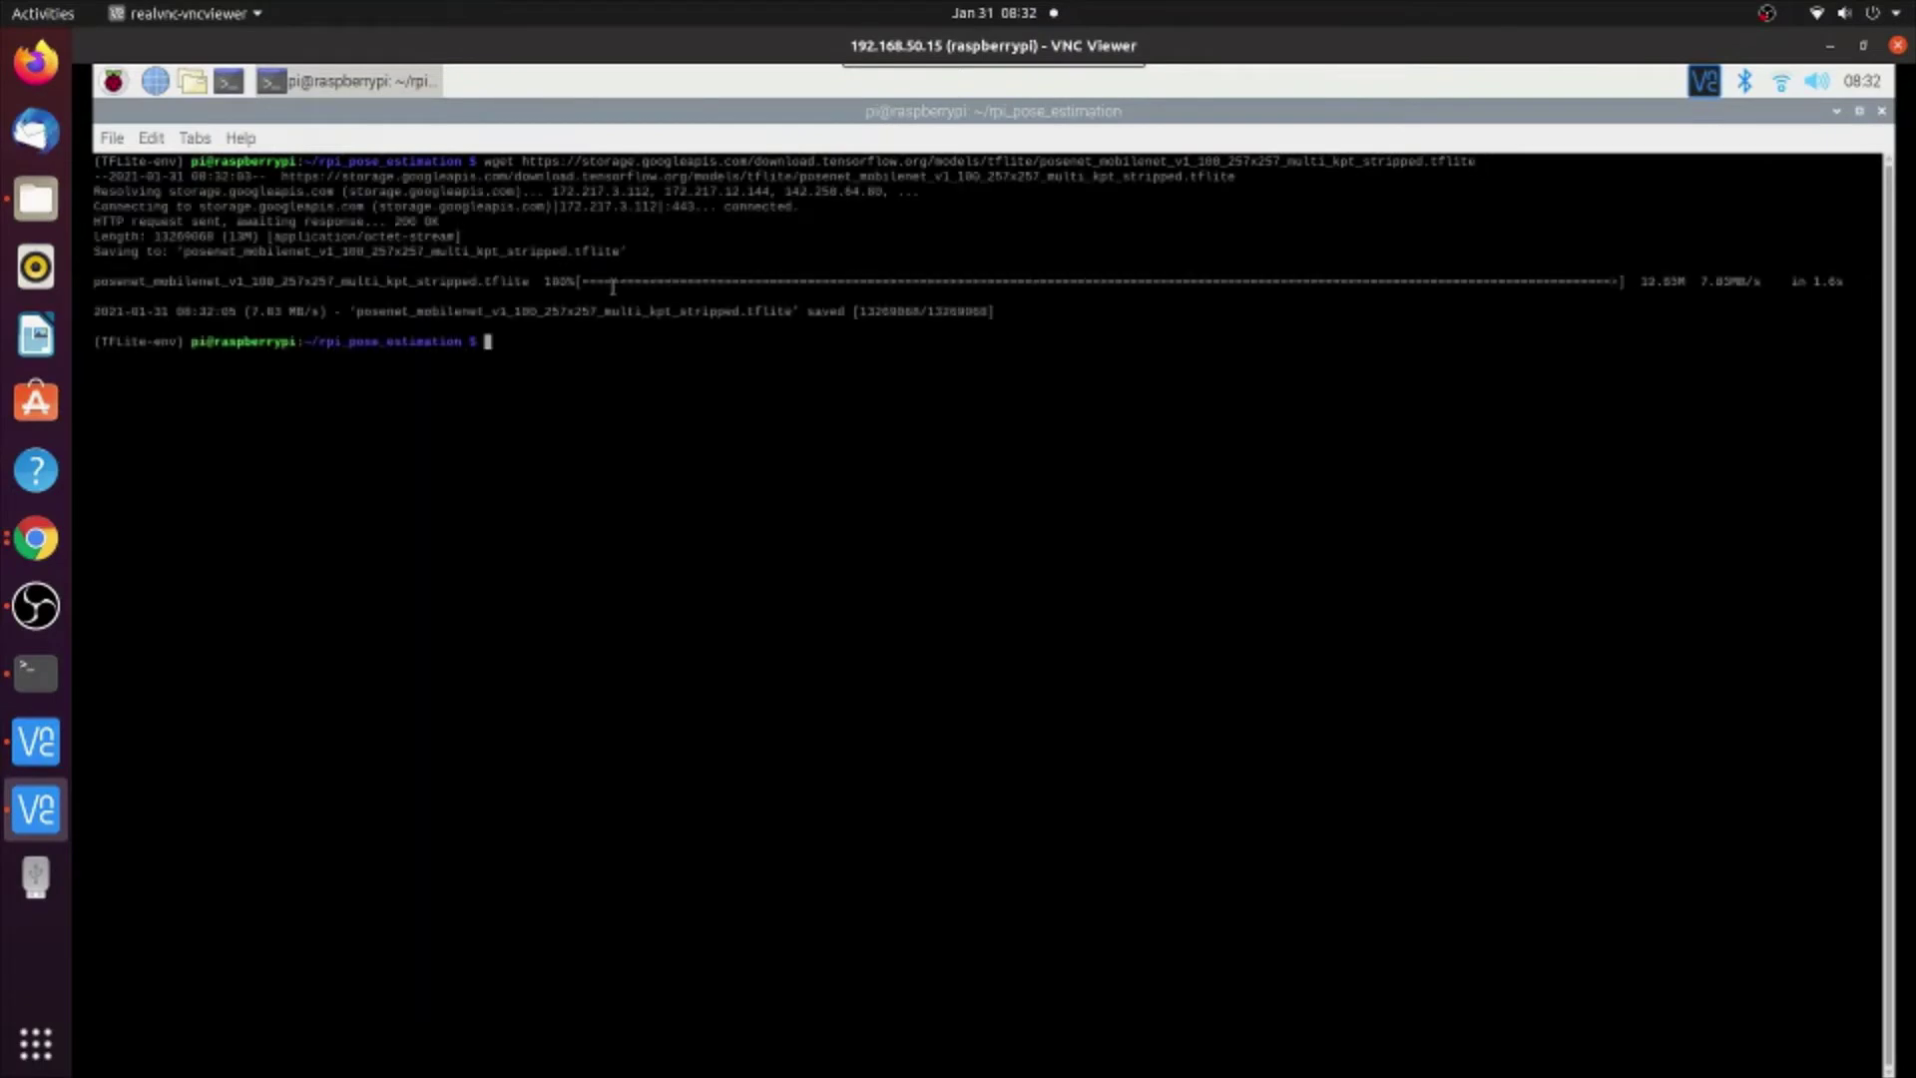
text(ls)
key(Return)
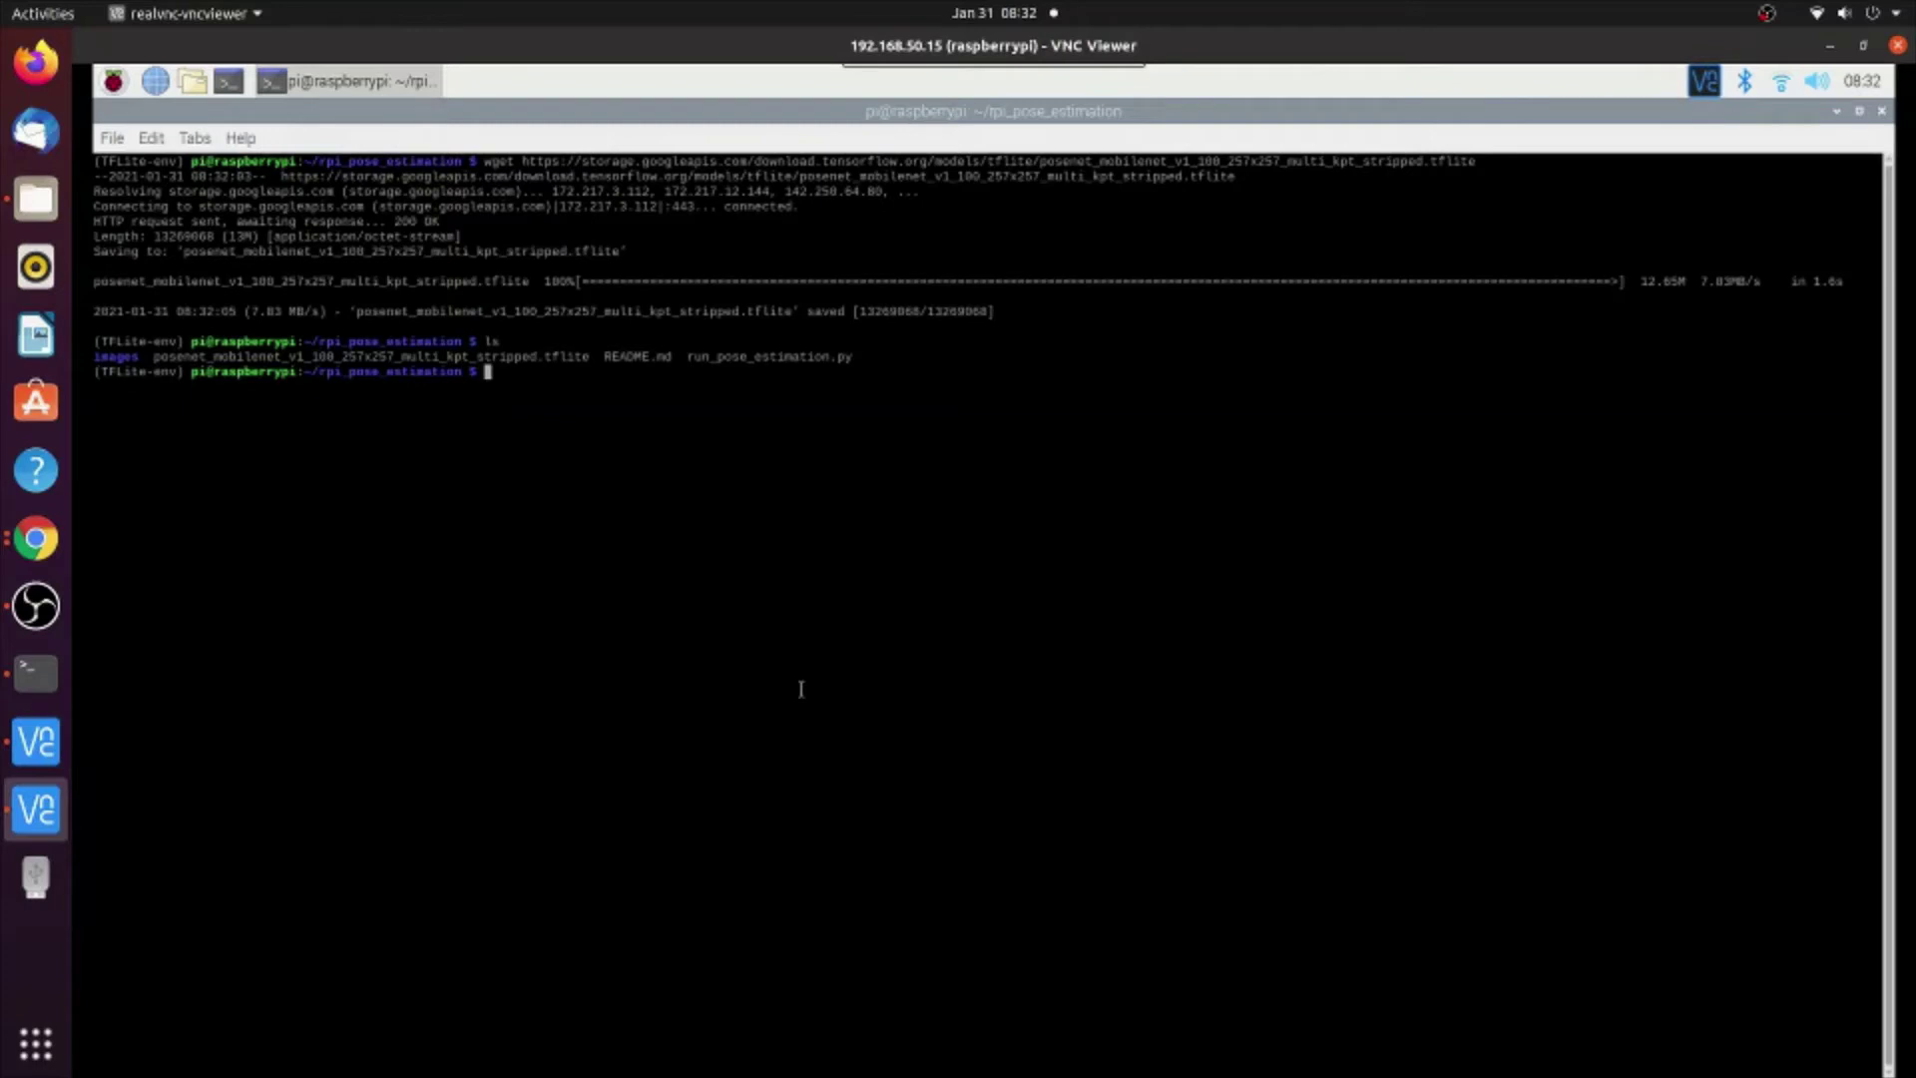
text(clear)
key(Return)
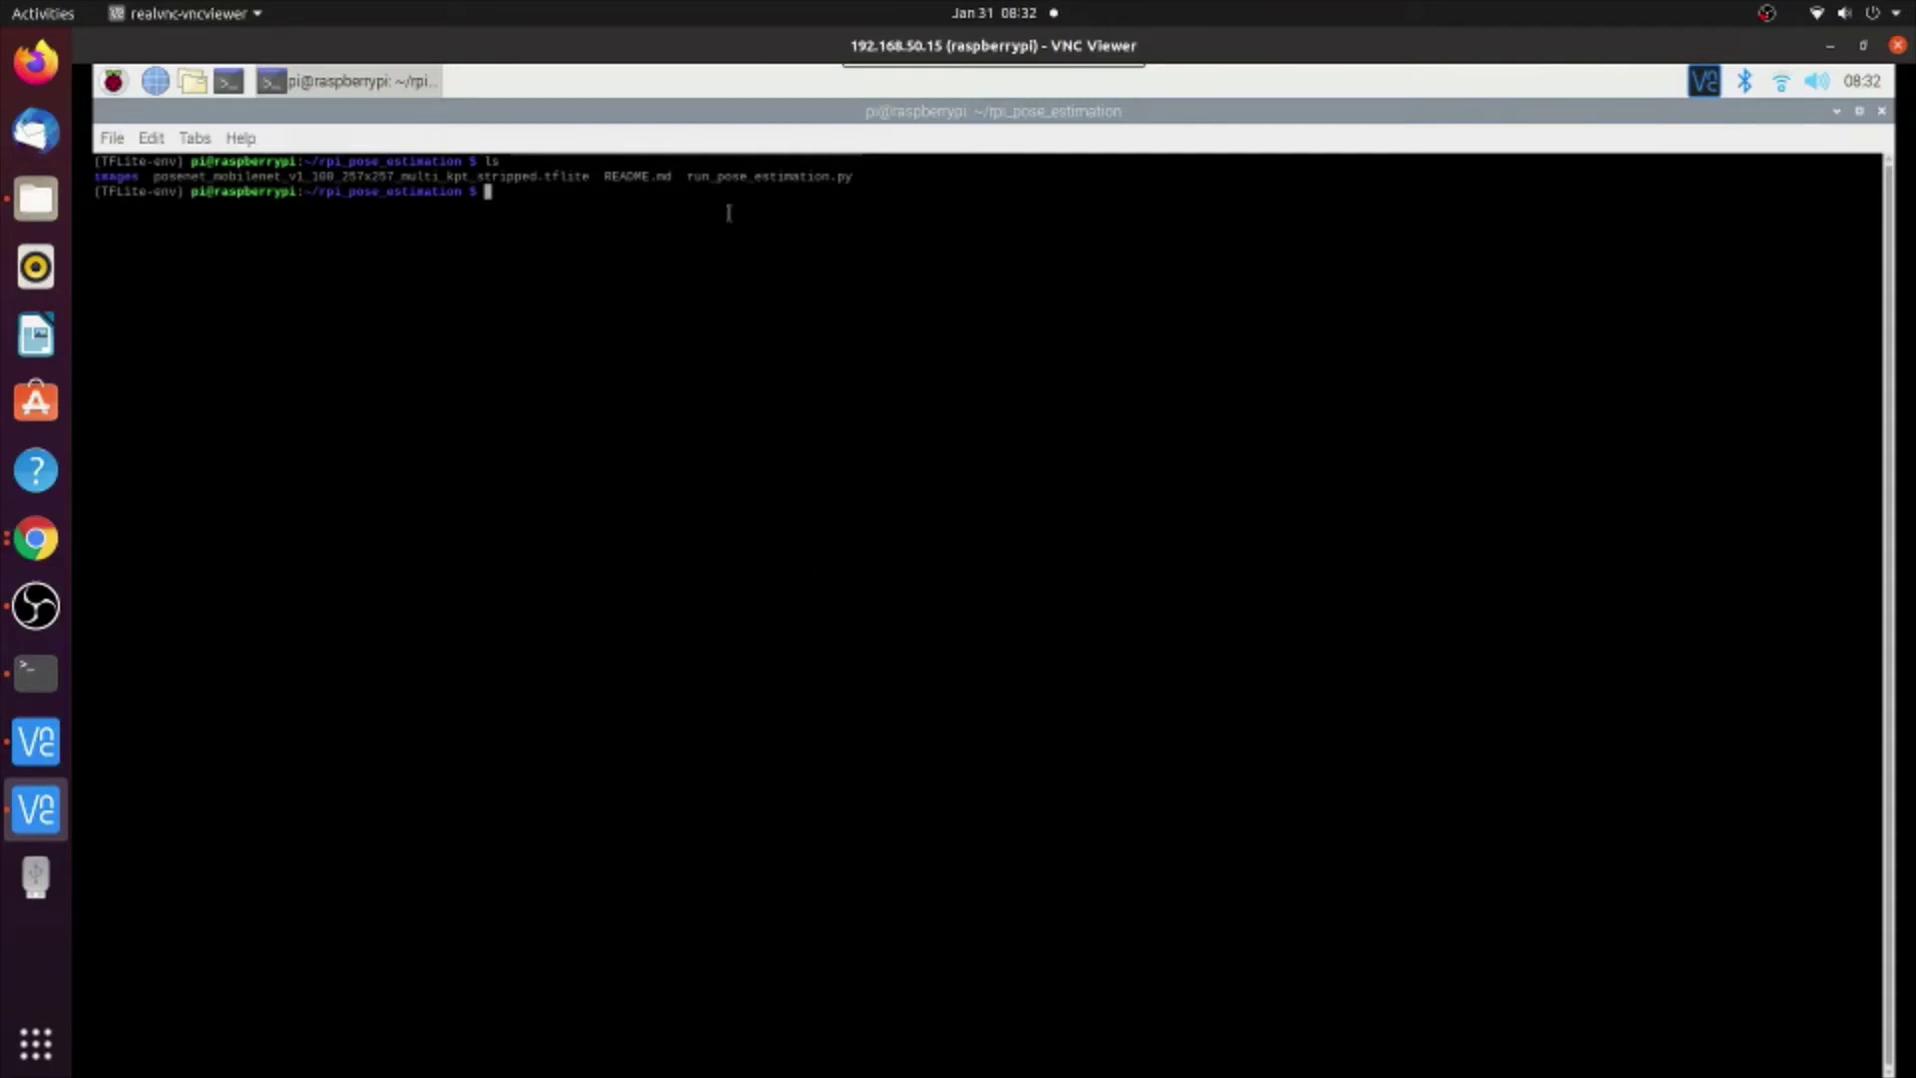
Run python3 run_pose_estimation.py -h and highlight its --modeldir and --output_path options
drag(695, 176, 771, 174)
click(574, 230)
text(python)
text(3 run)
key(Tab)
text(-h)
key(Return)
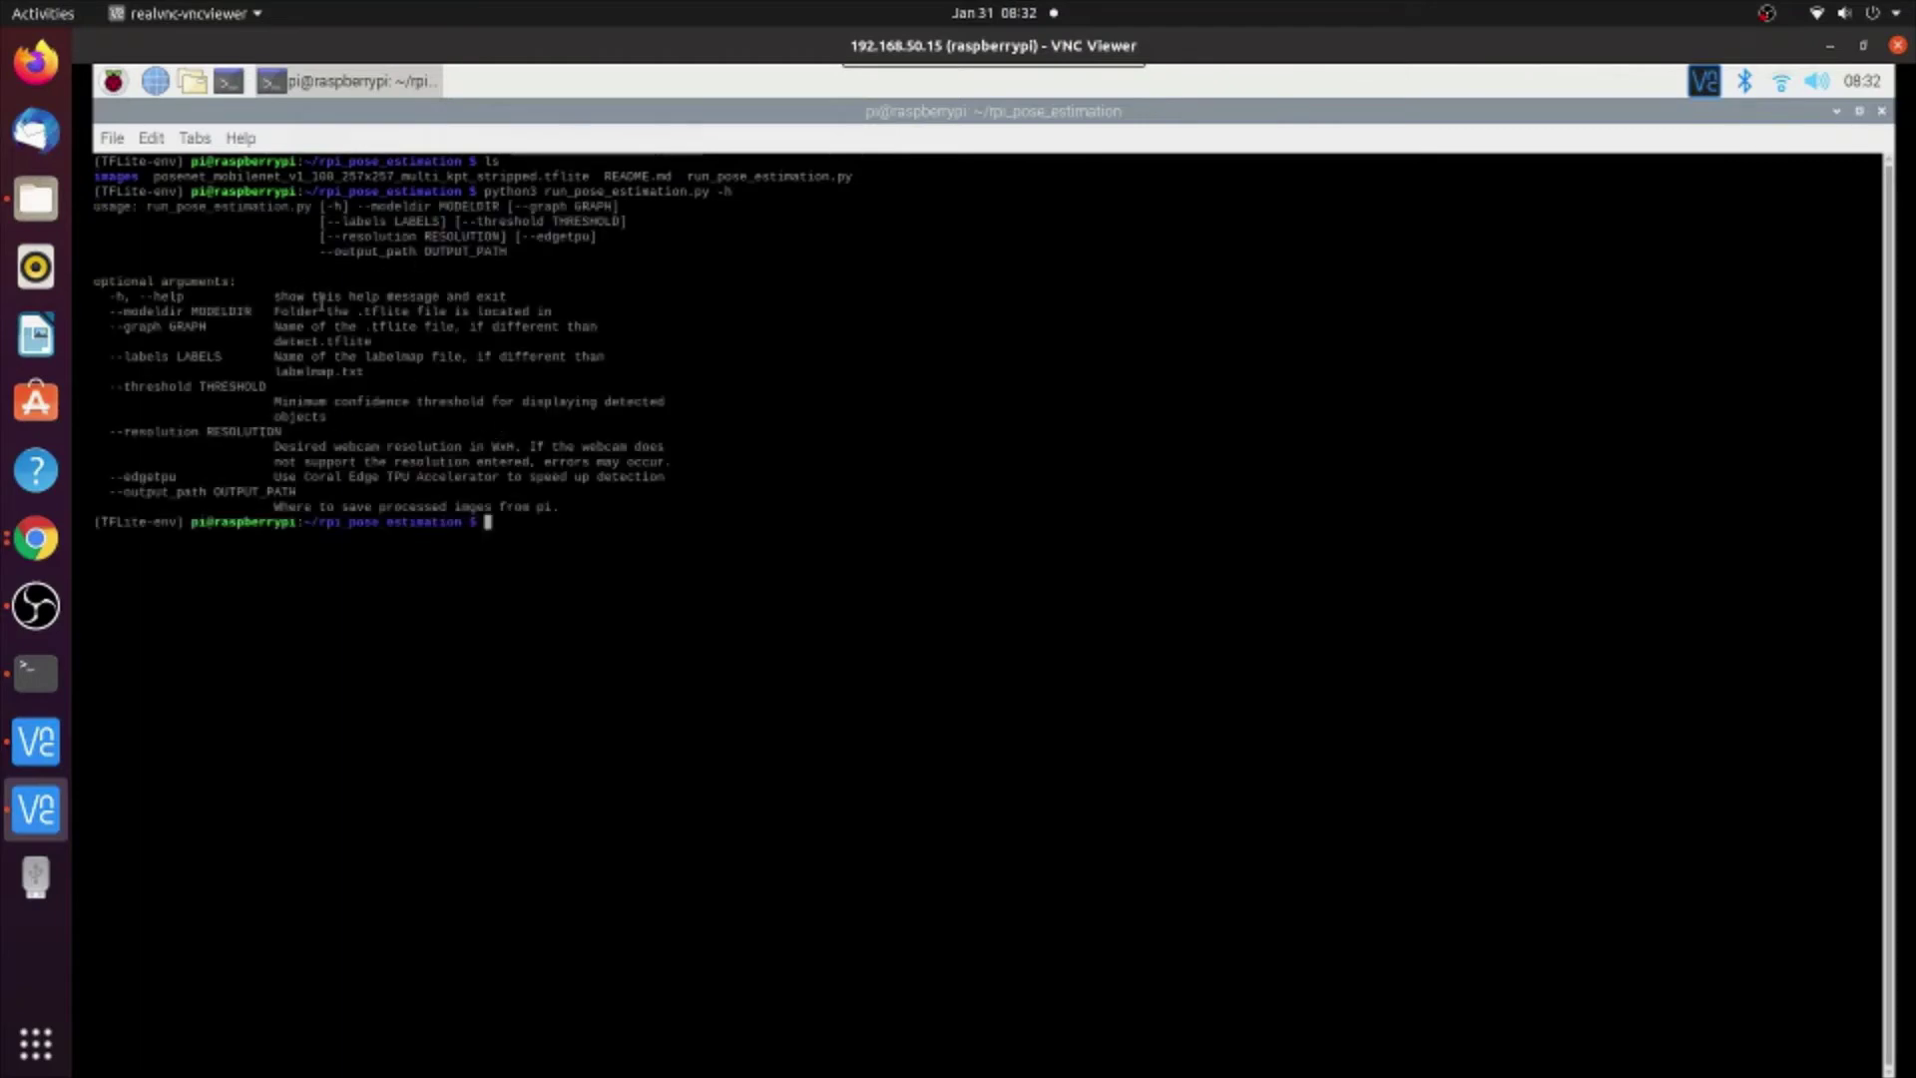
drag(135, 309, 237, 308)
drag(146, 491, 308, 493)
click(300, 501)
text(python)
text(3 run_pose_estimation.py )
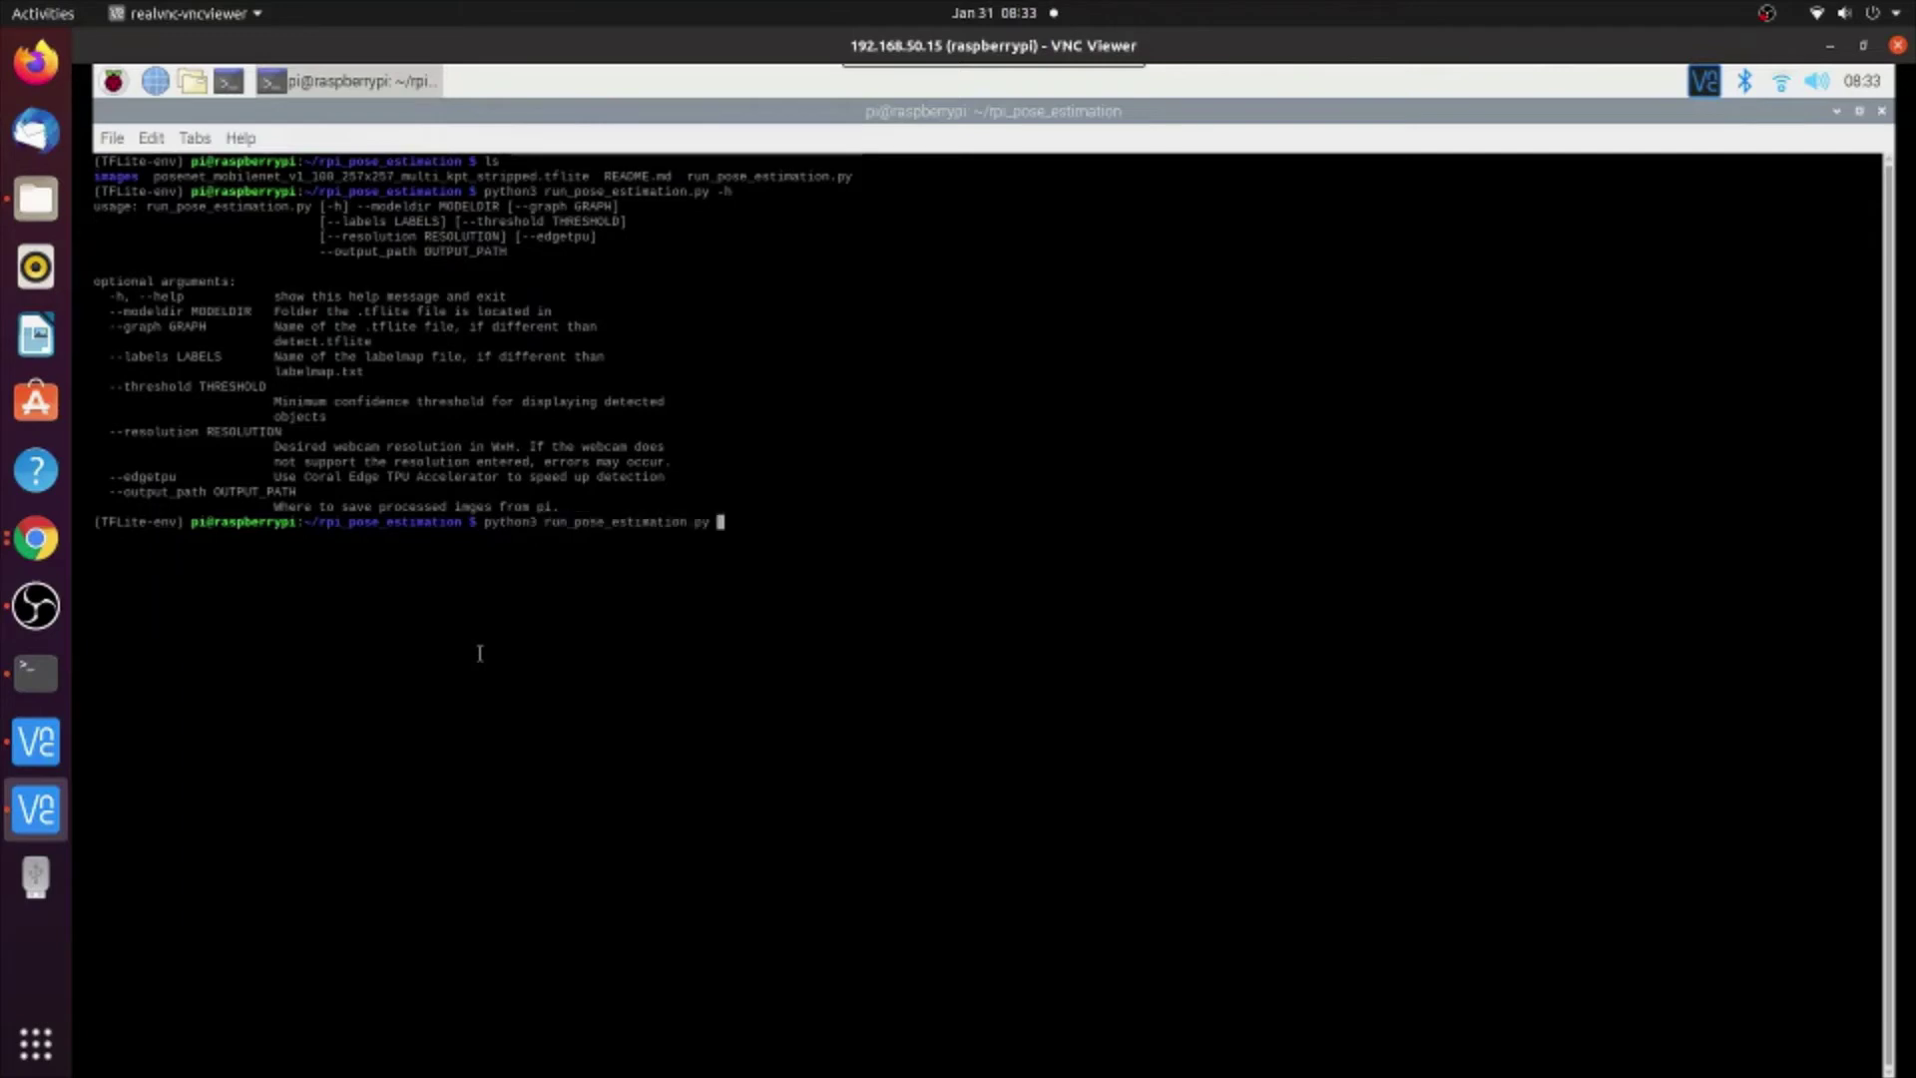
text(--mode)
text(ldir )
text(pos)
Run run_pose_estimation.py with the posenet .tflite model, then correct the mistyped --modeldir option
key(Tab)
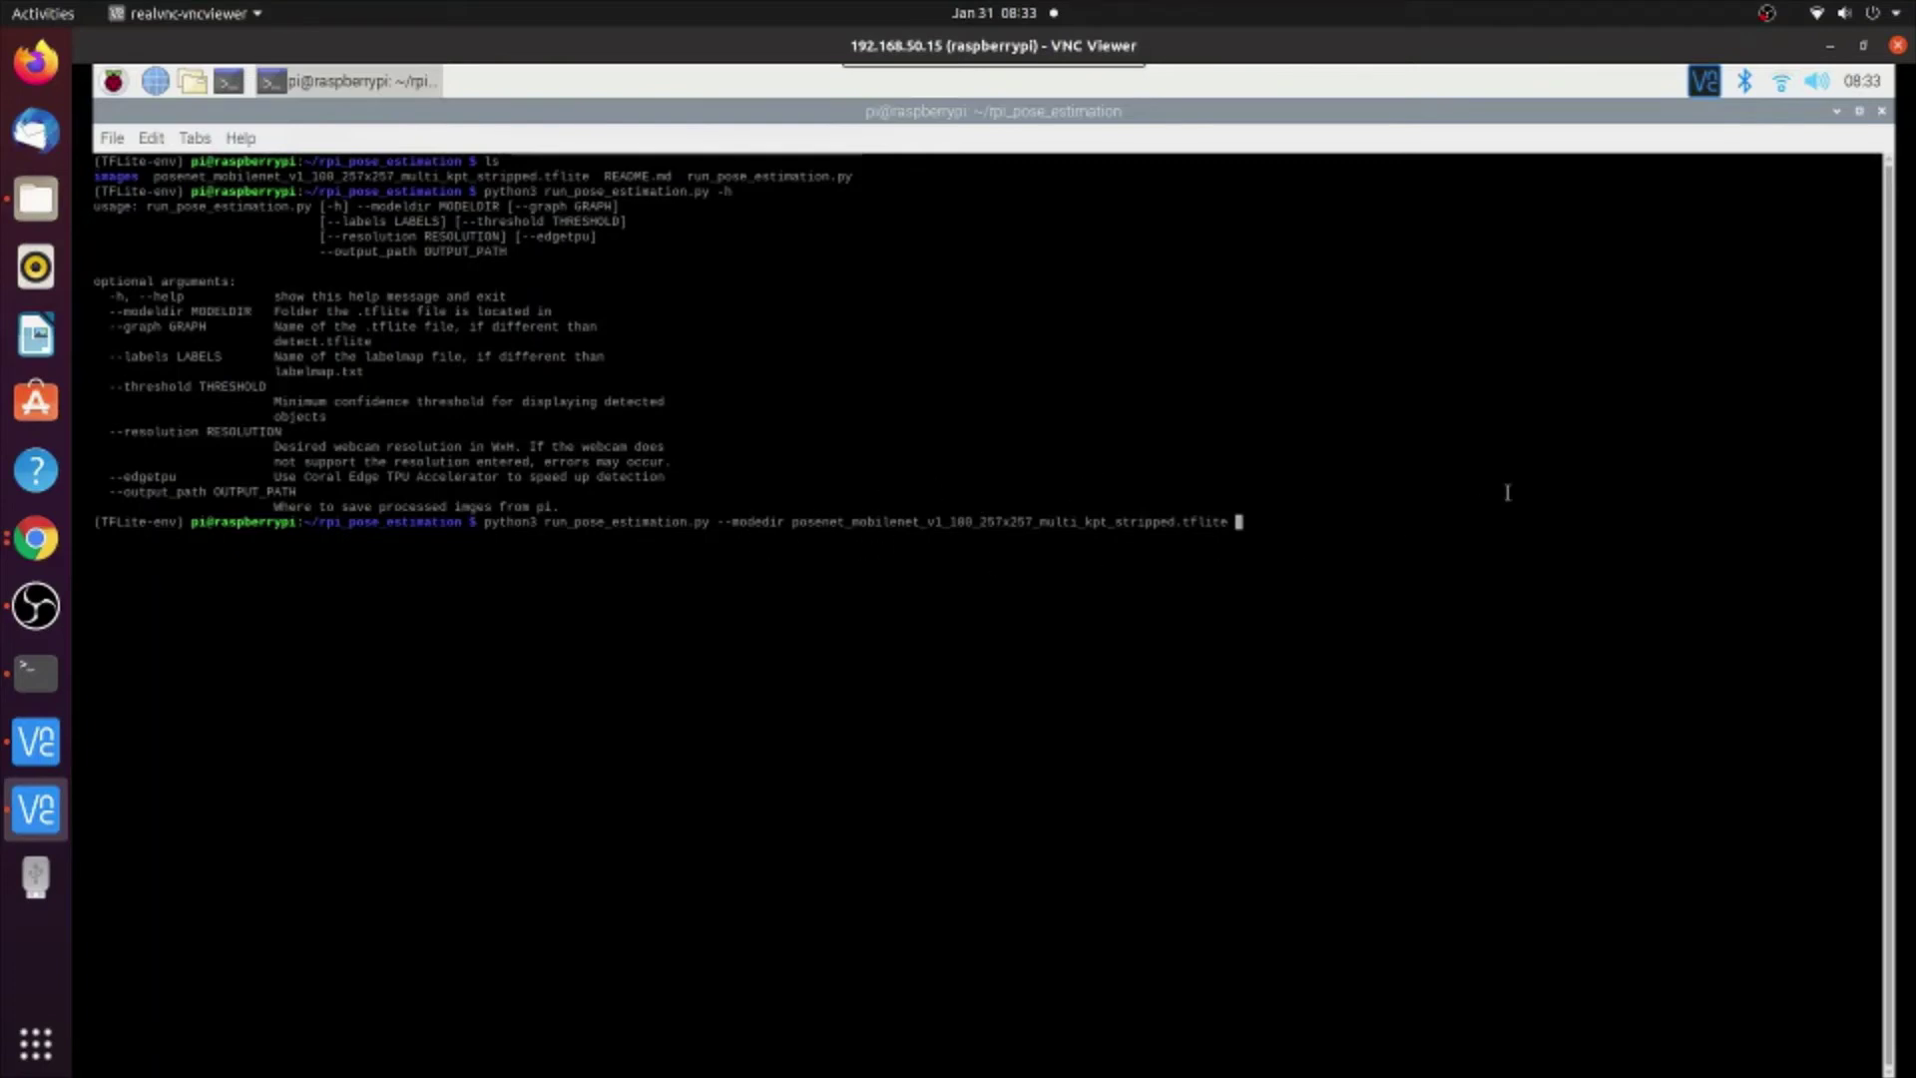
text(--)
text(outpu)
text(t_path )
text(test_pose_images)
key(Return)
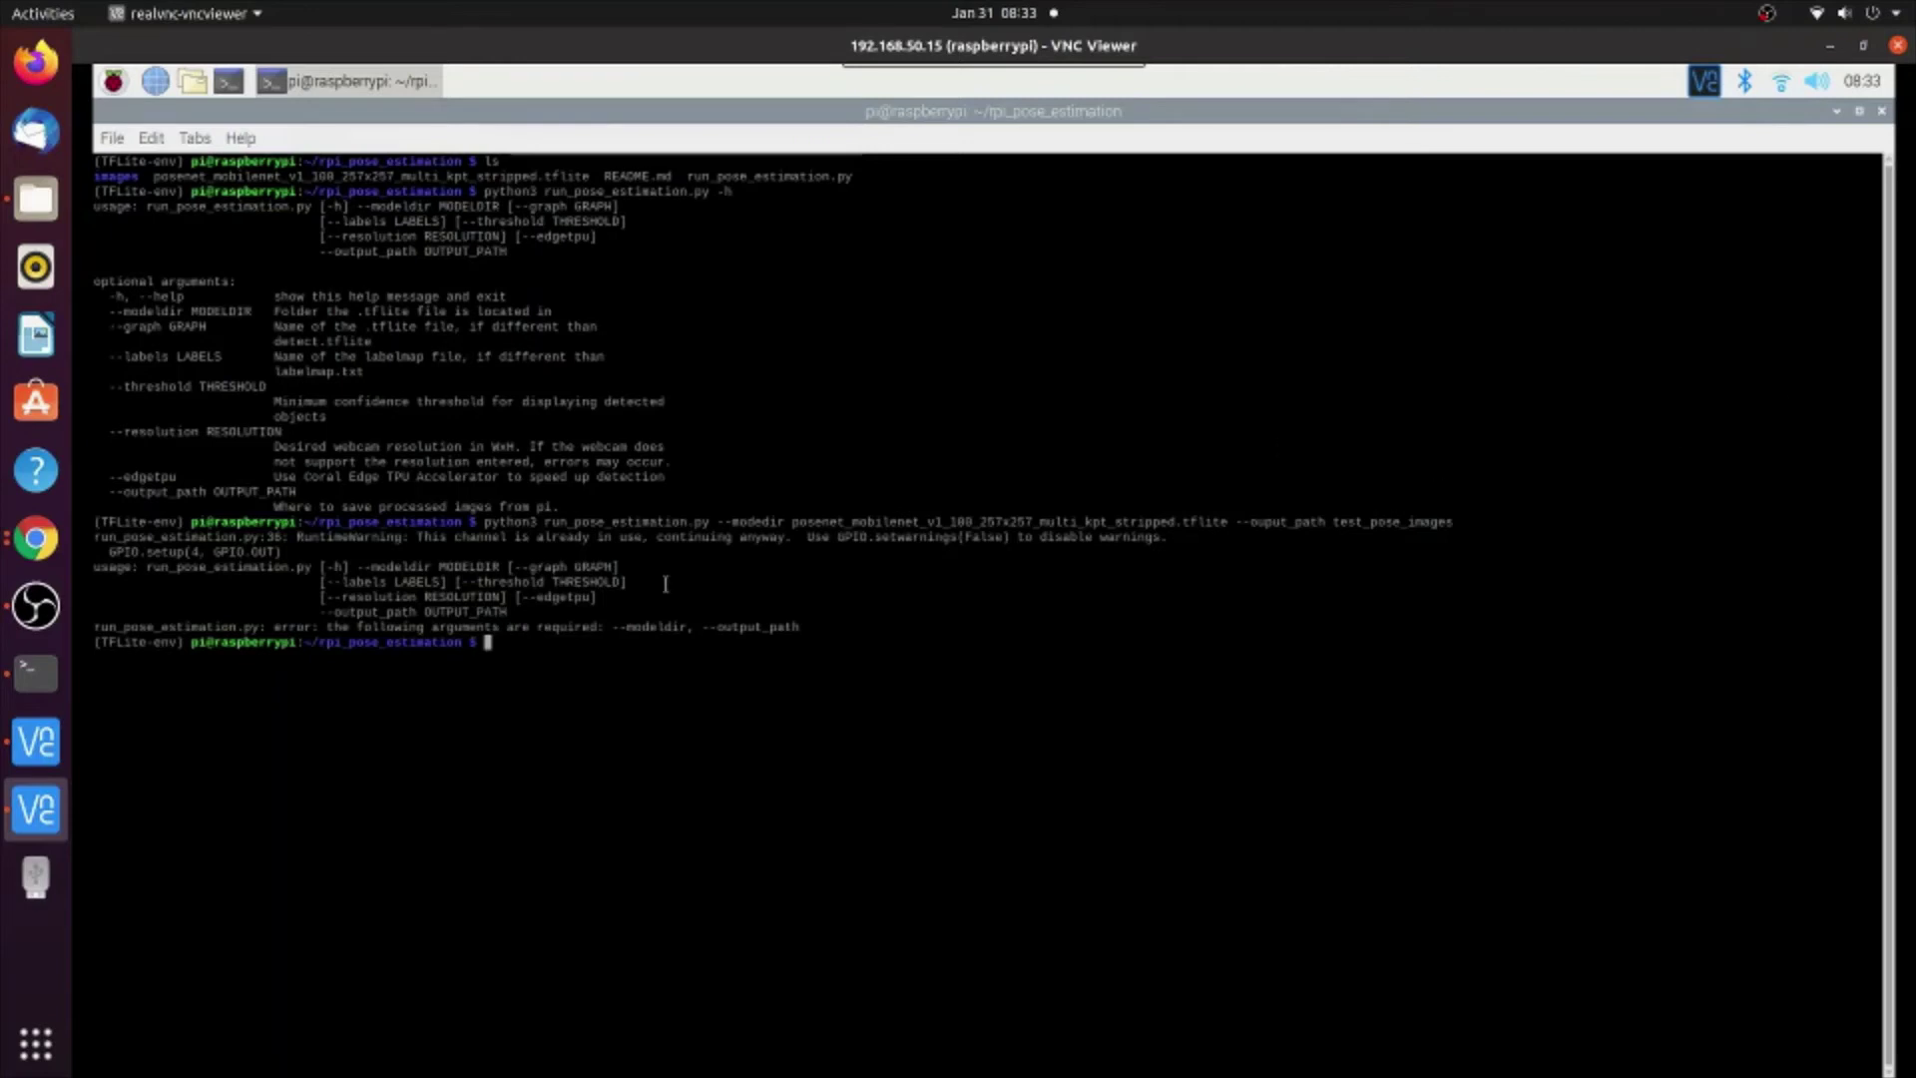
key(Up)
key(Left)
key(Left)
key(Left)
key(Left)
key(Left)
key(Left)
key(Left)
key(Left)
key(Left)
key(Left)
key(Left)
key(Left)
key(Left)
key(Left)
key(Left)
key(Left)
key(Left)
key(Left)
key(Left)
key(Left)
text(l)
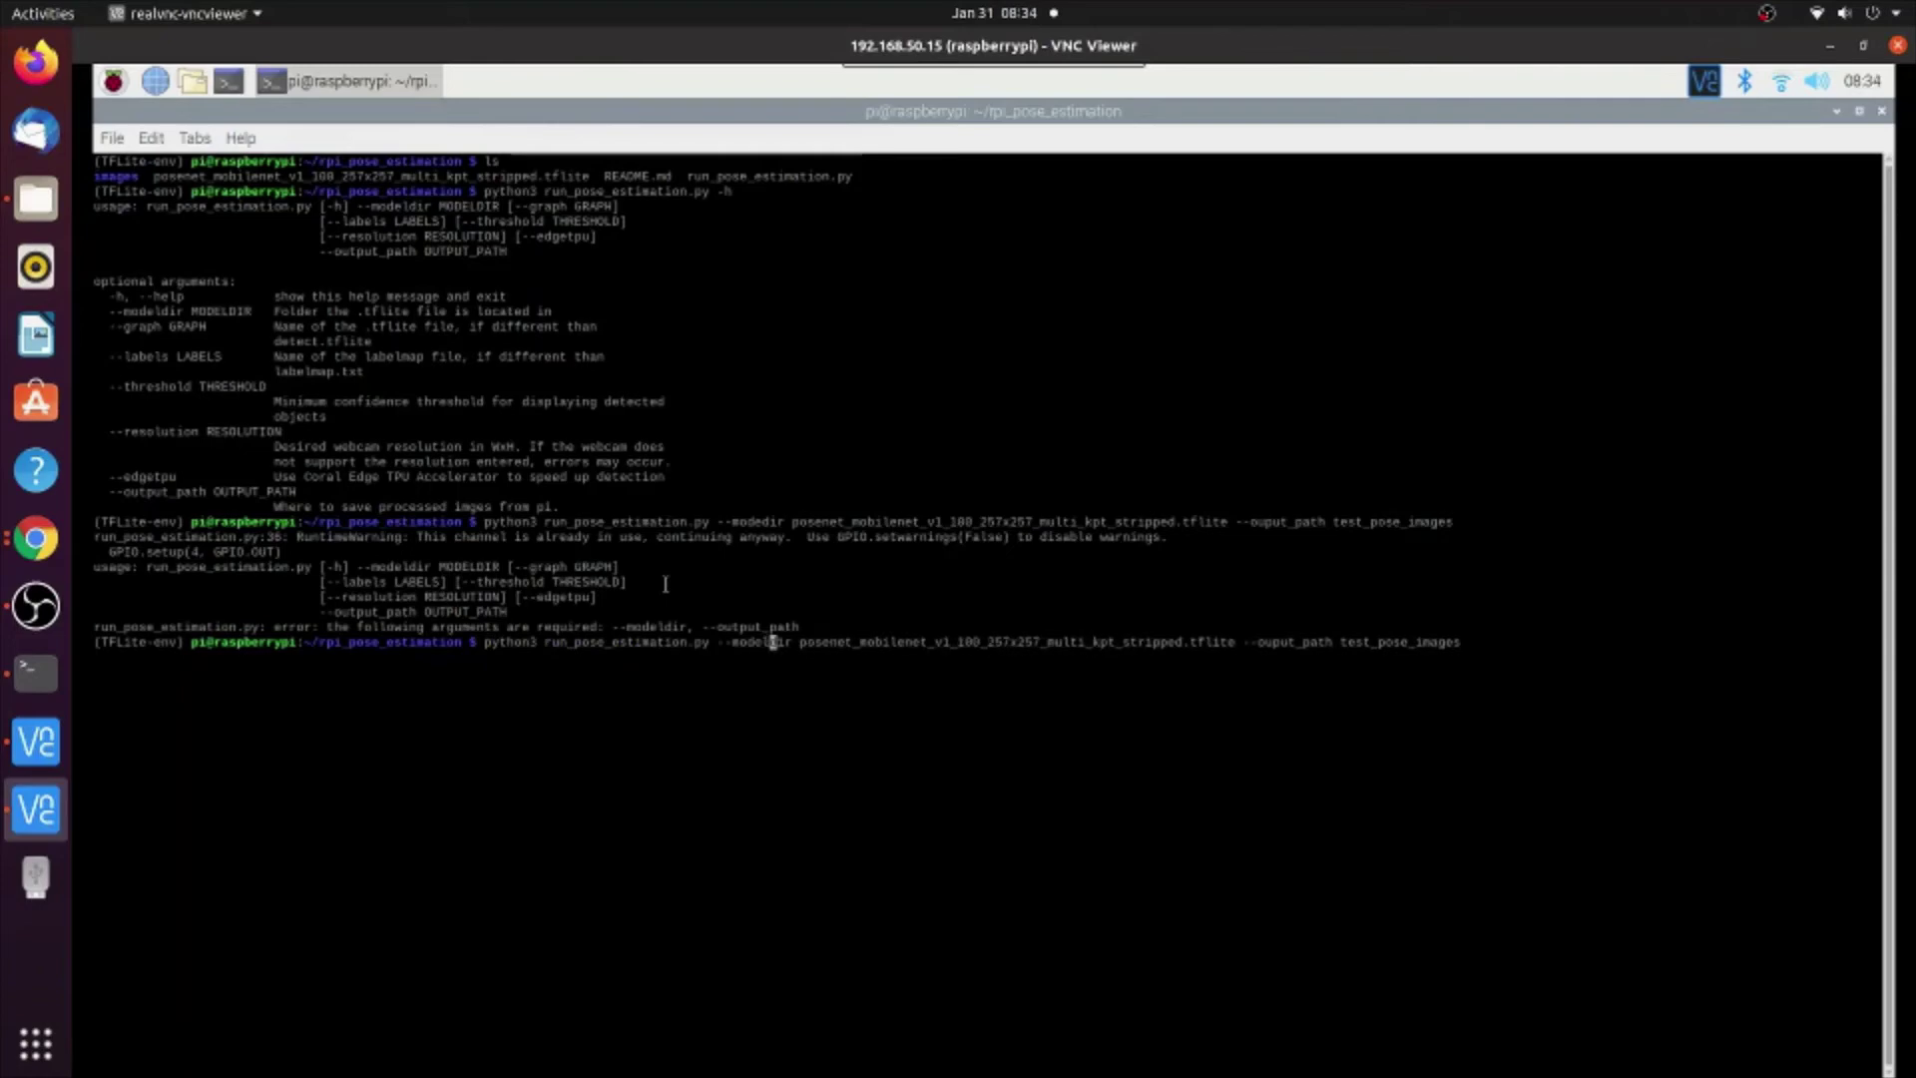
key(Return)
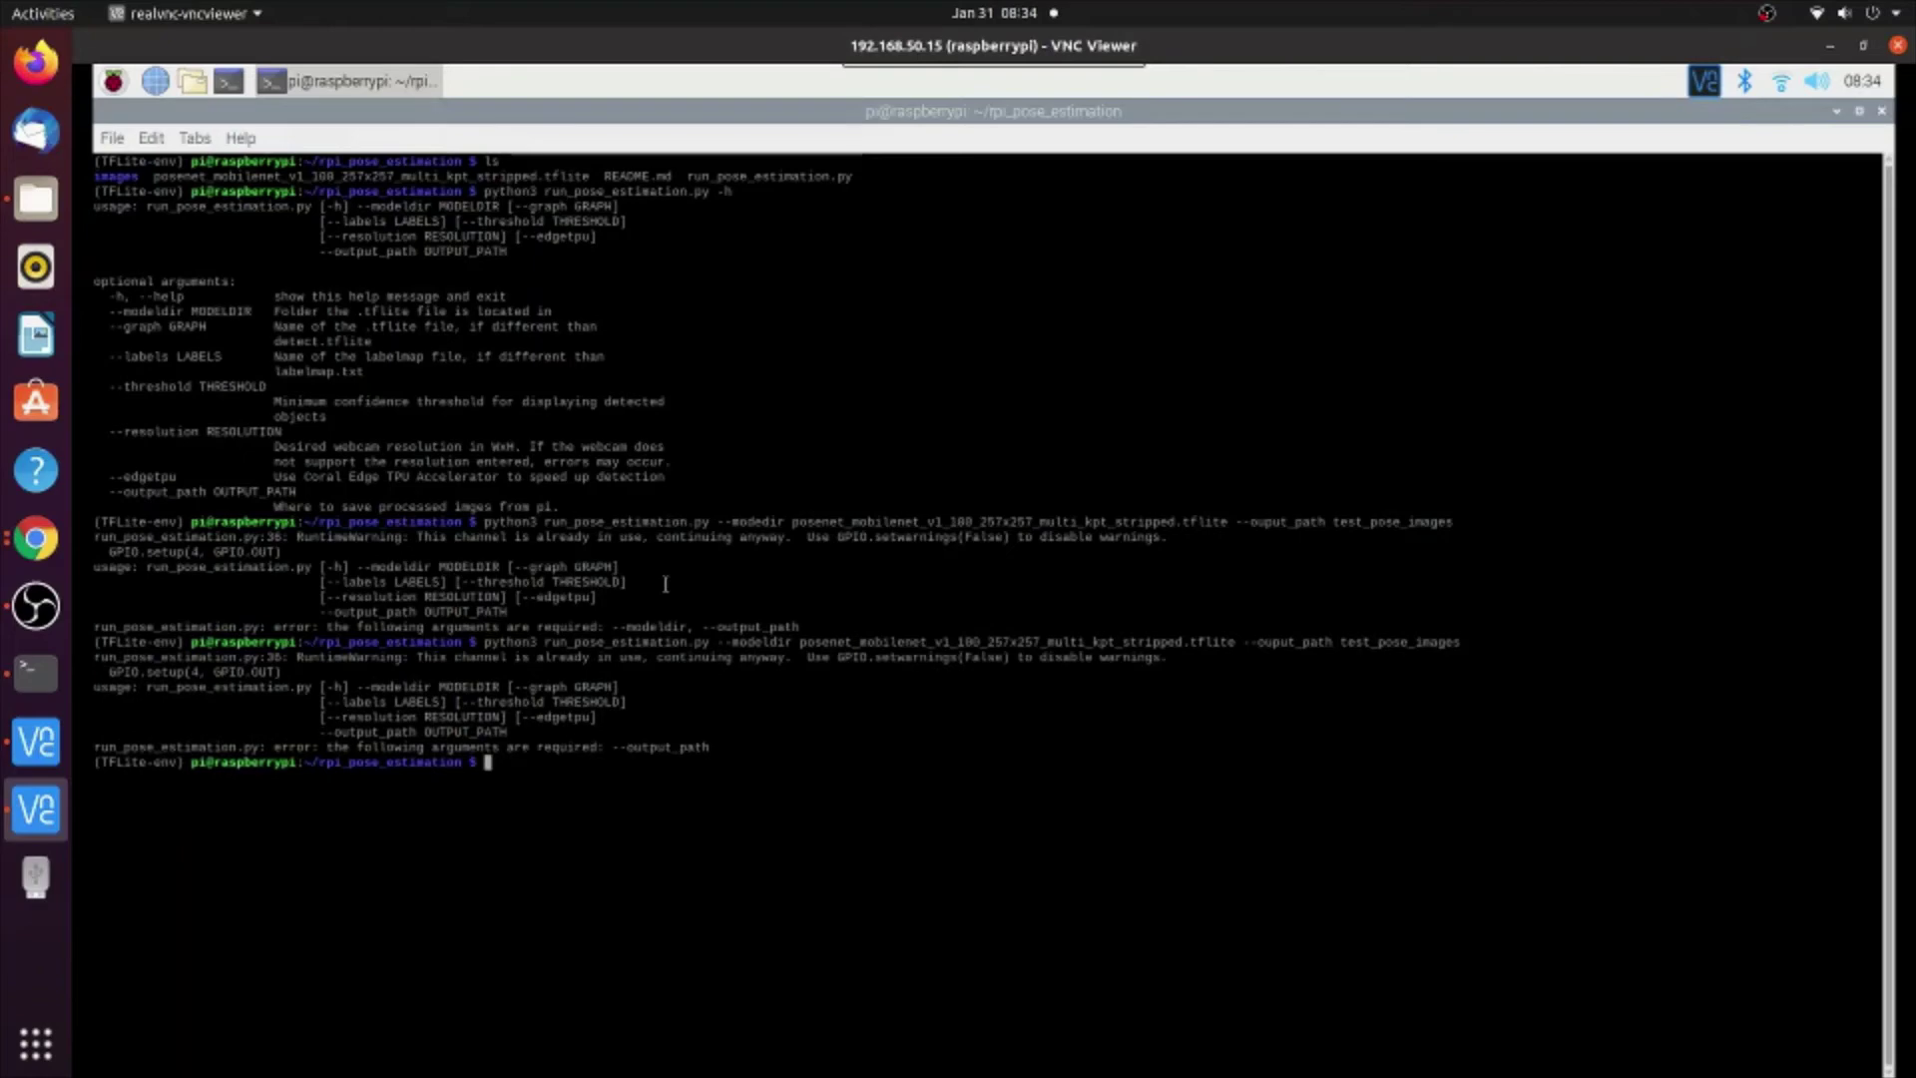
Fix the --output_path test_pose_images typo in the recalled command and rerun it
key(Up)
key(Up)
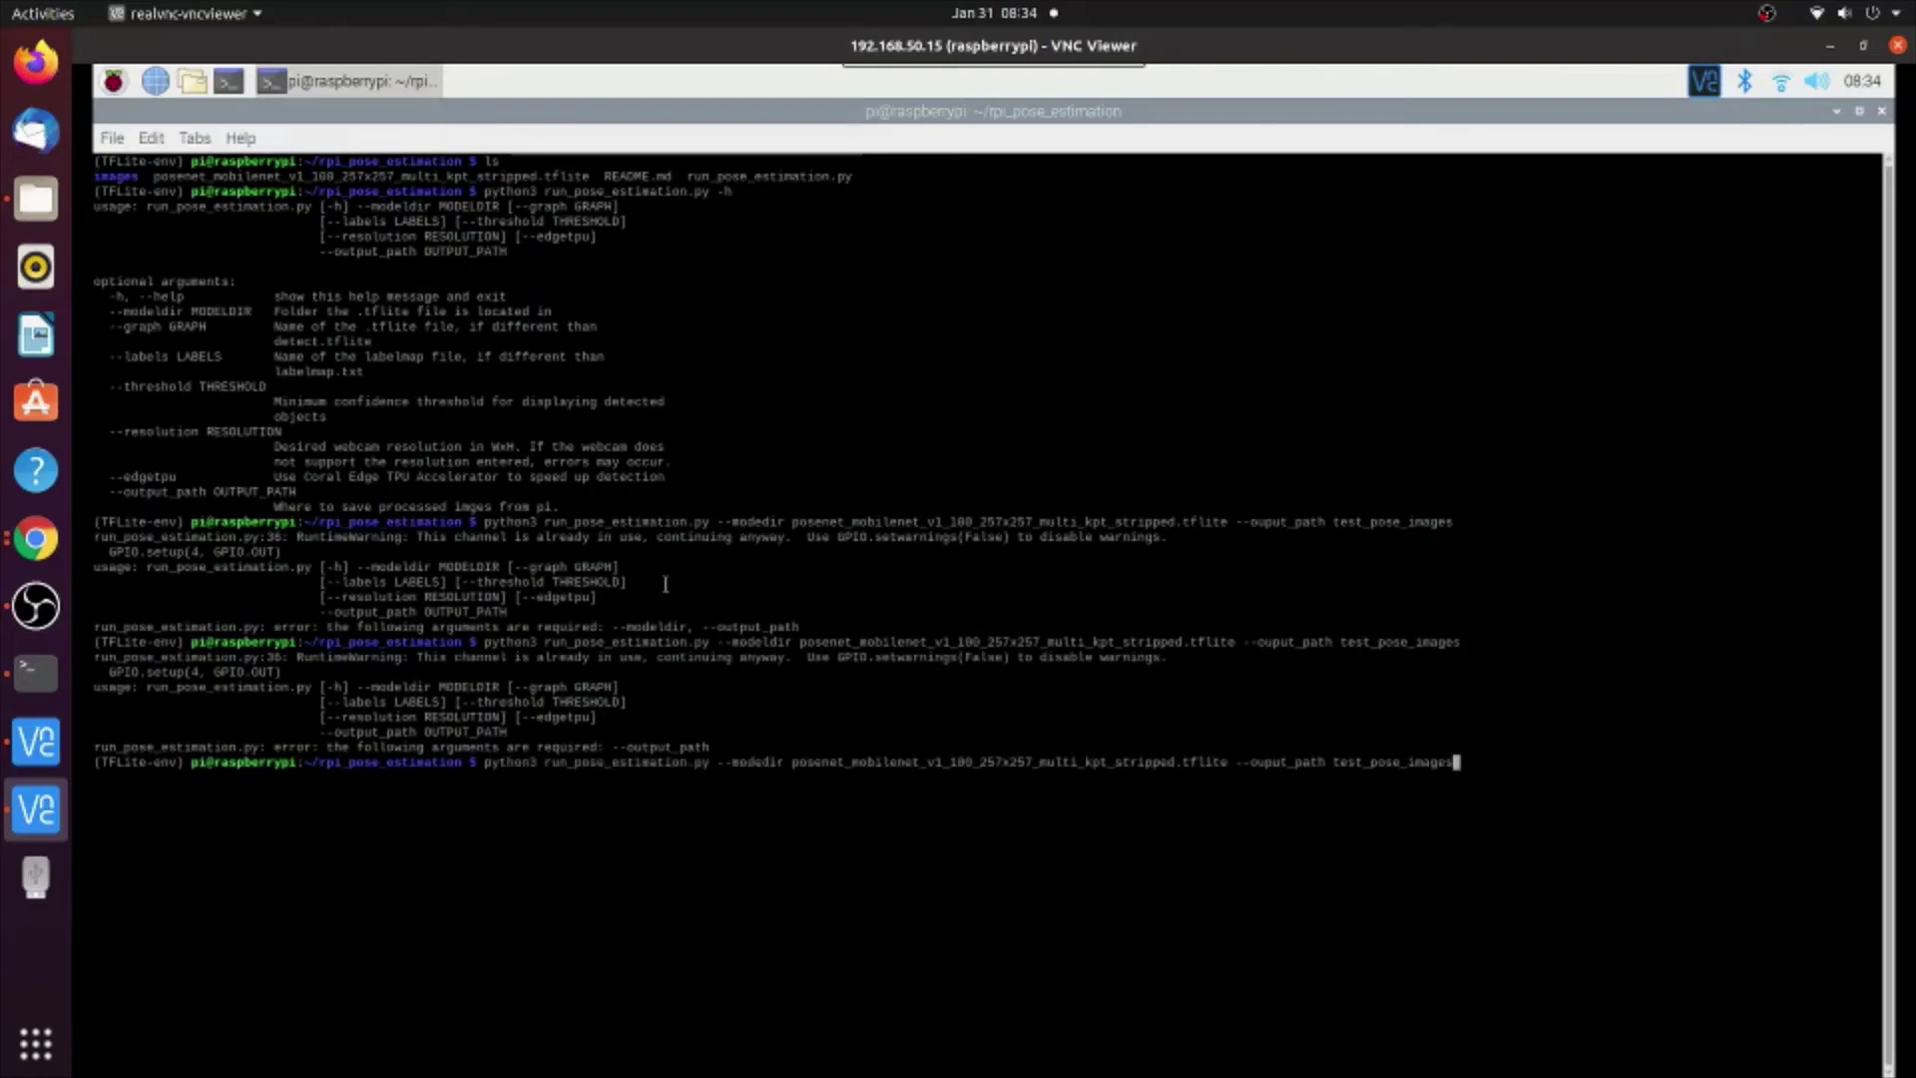
text(l)
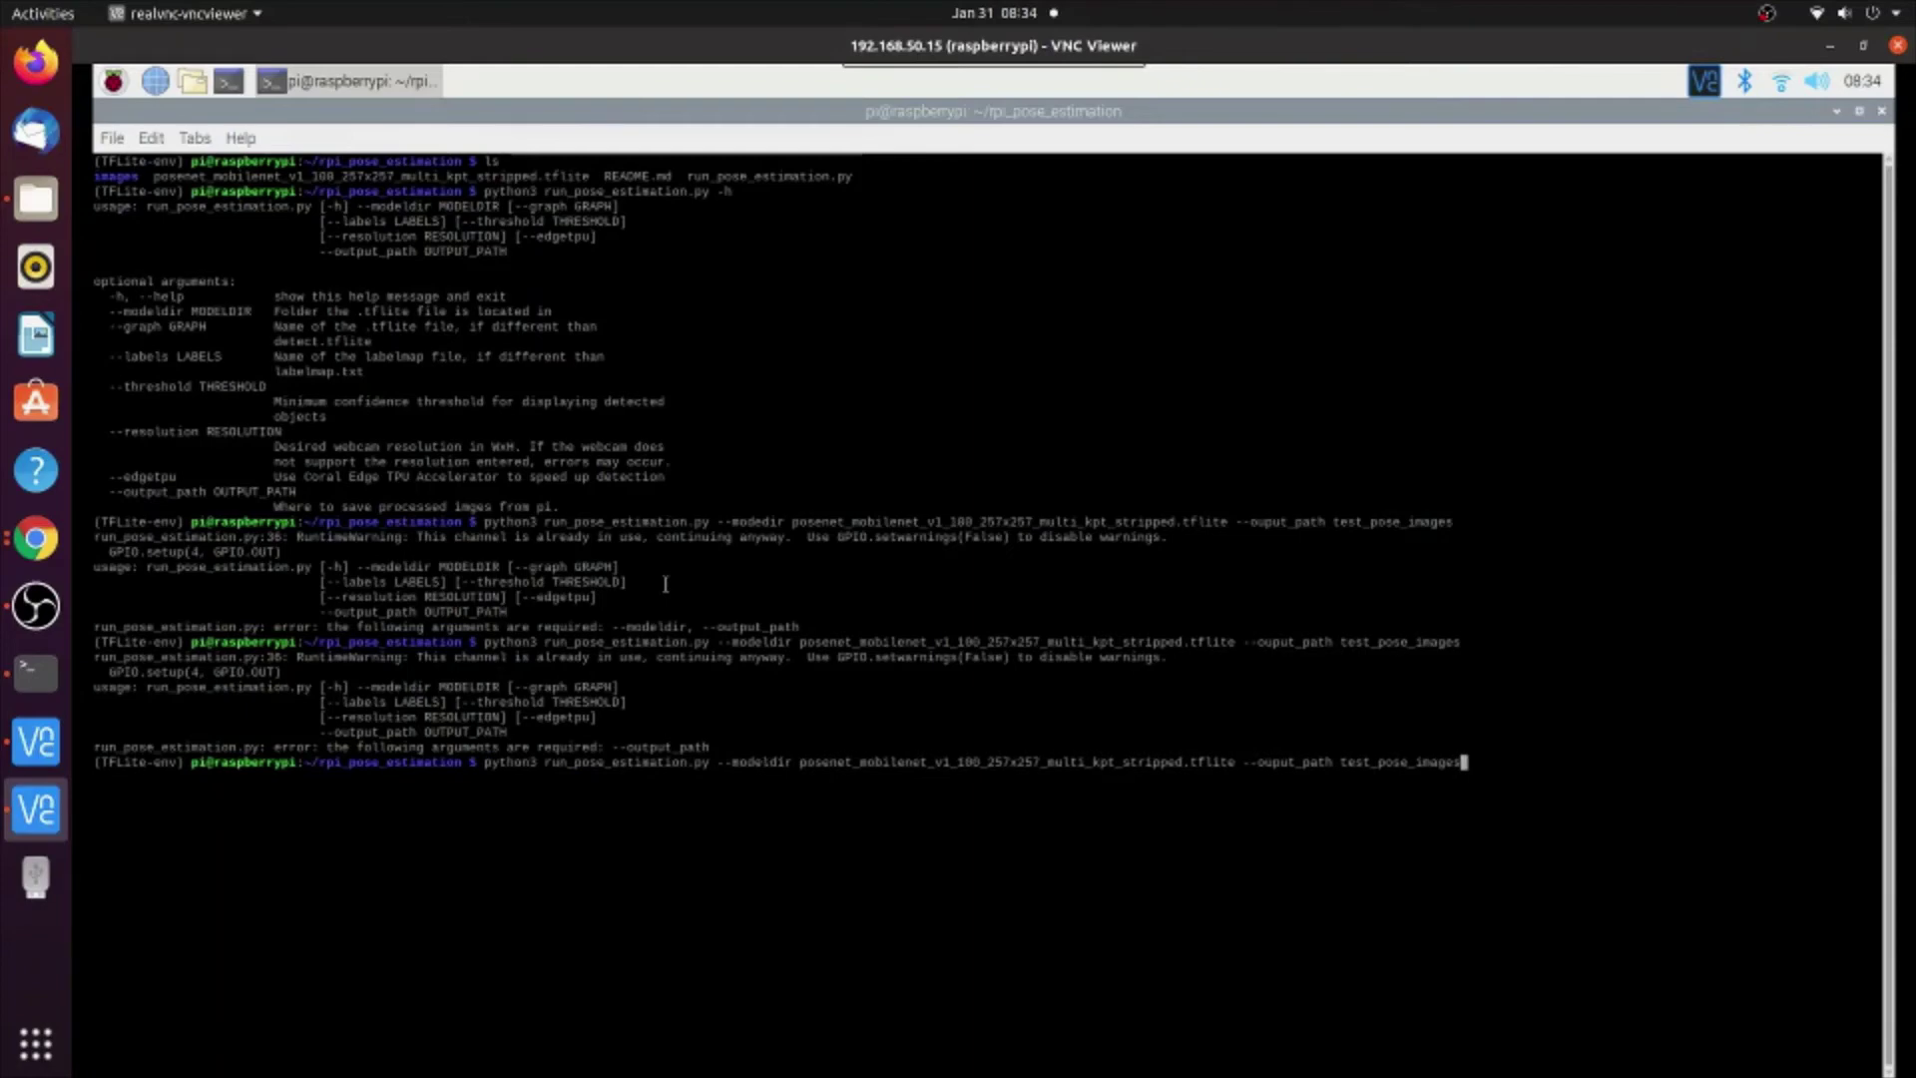
key(Left)
key(Left)
key(Left)
key(Left)
key(Left)
key(Left)
key(Left)
text(t)
key(Return)
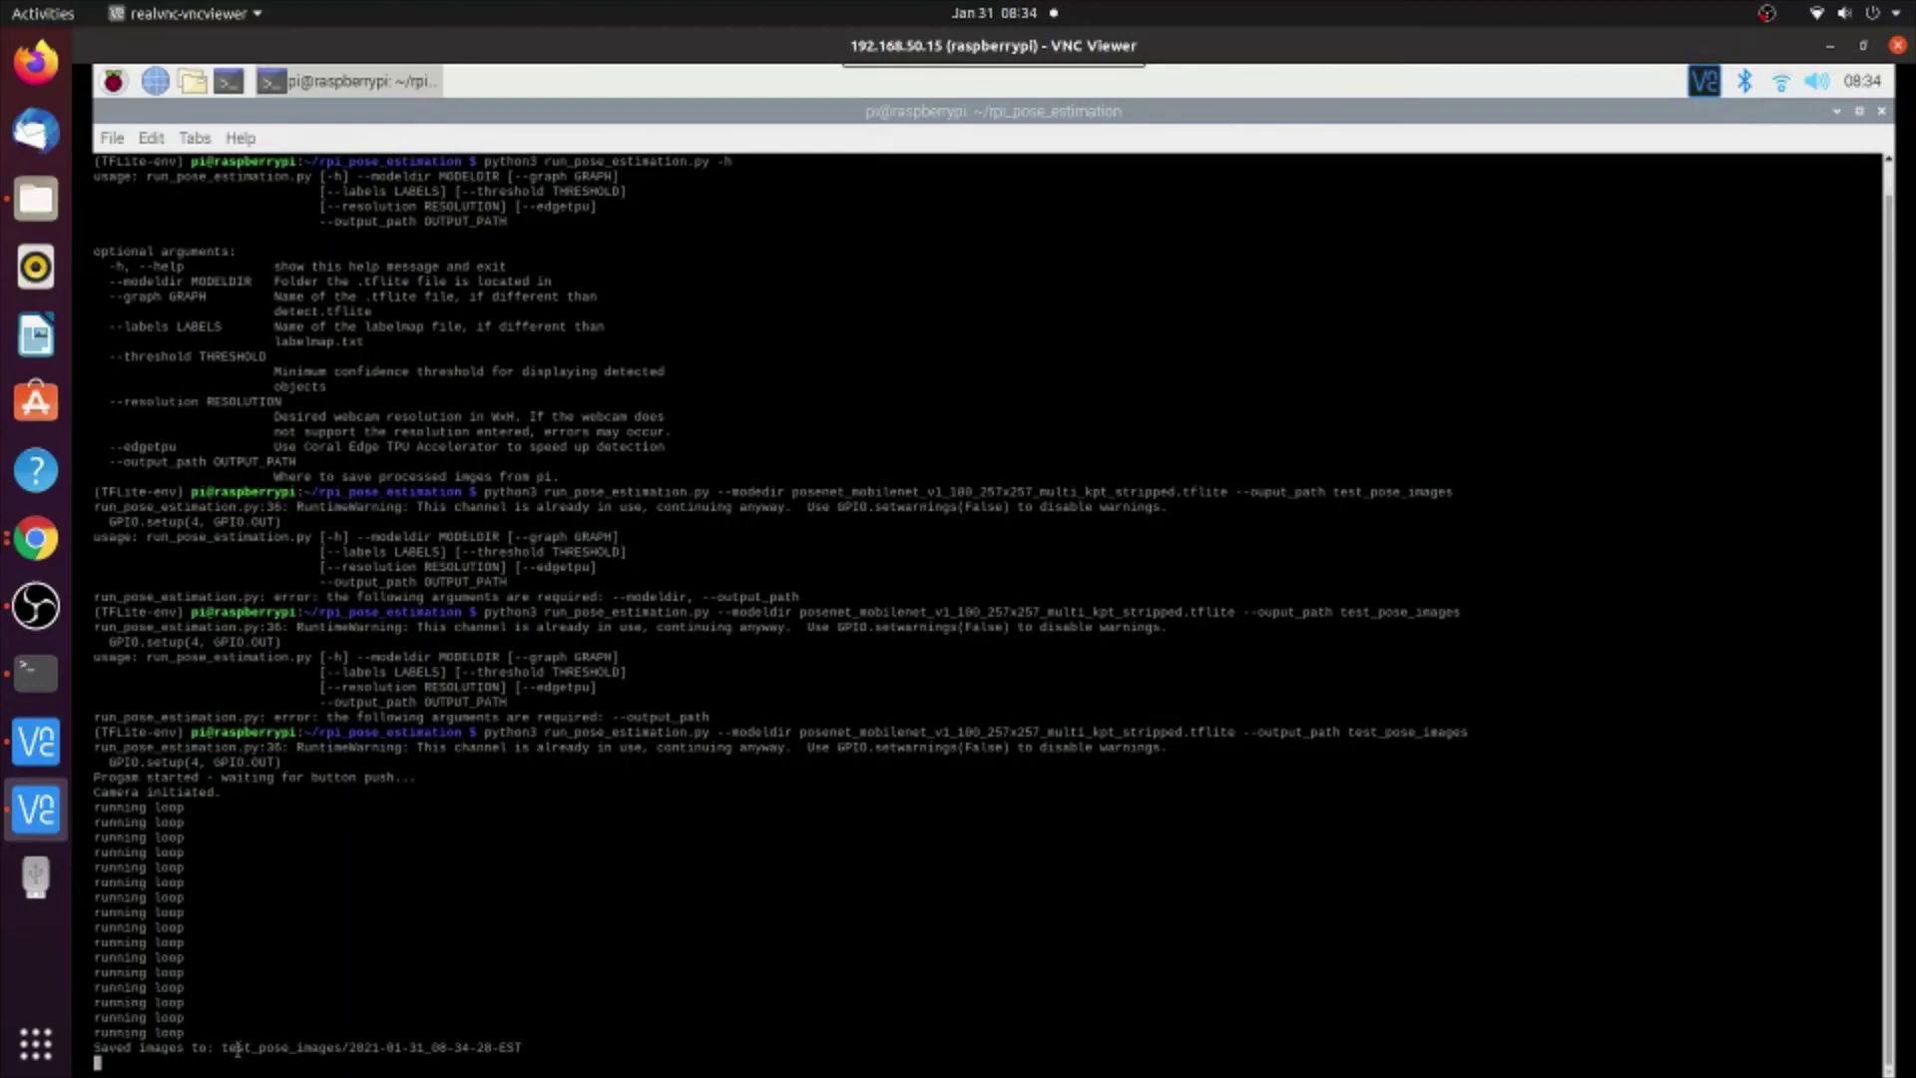
Highlight the saved test_pose_images path, then stop the pose estimation script with Ctrl+C
drag(235, 1048, 351, 1049)
click(299, 1049)
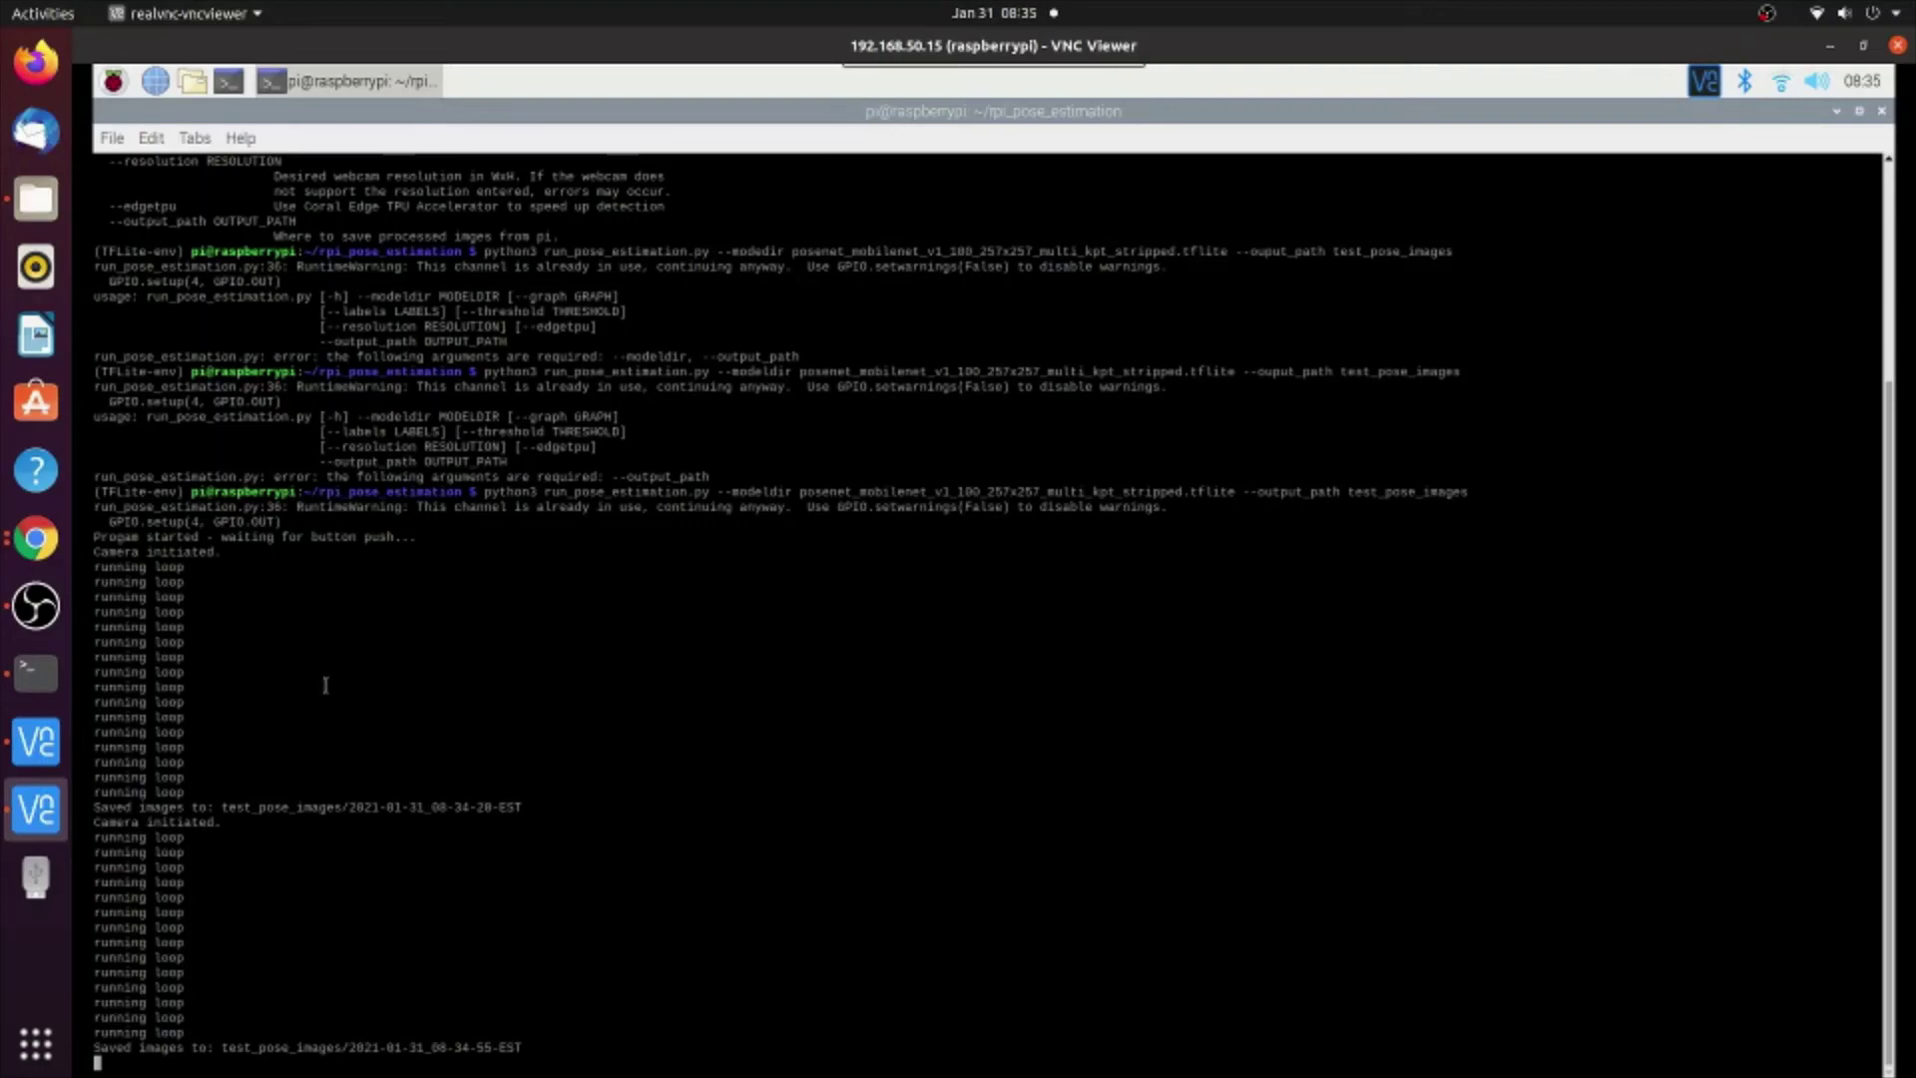
key(ctrl+c)
key(ctrl+c)
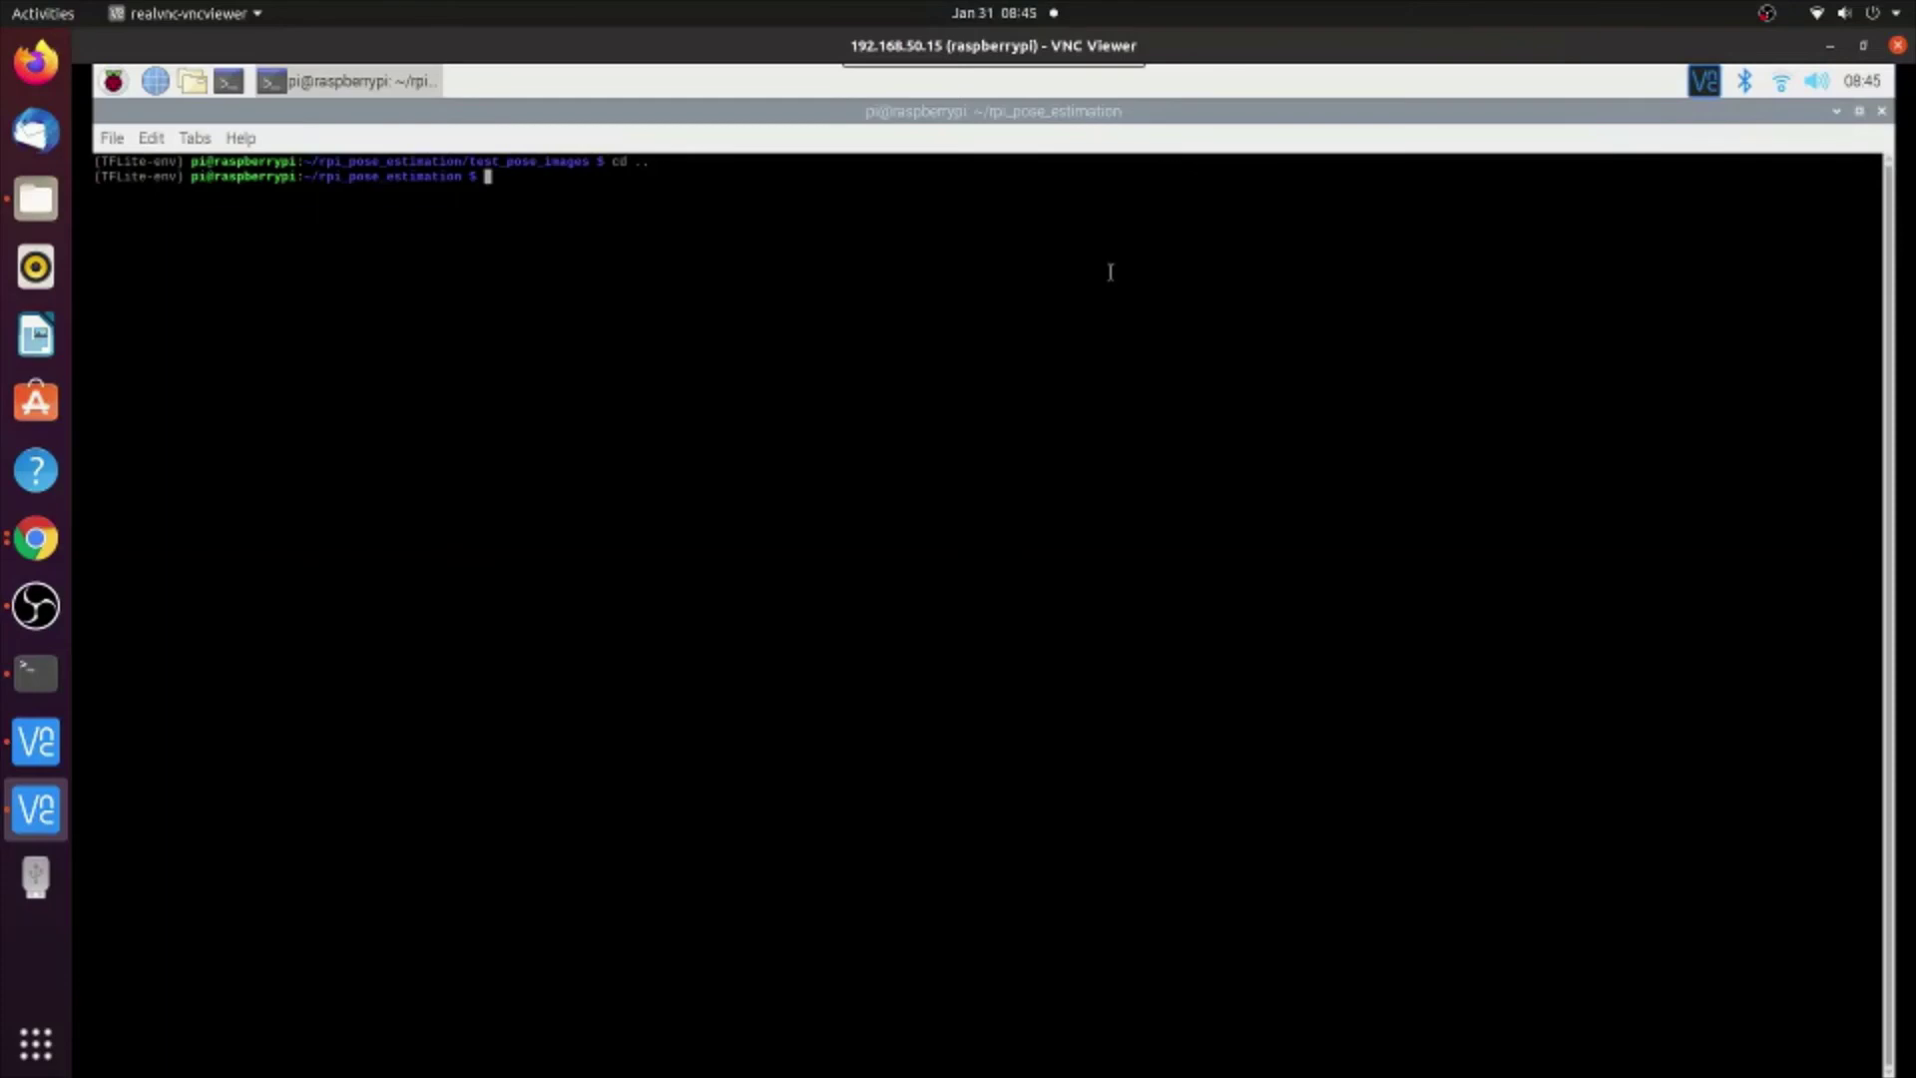
text(ls)
List the project folder, enter test_pose_images, and list its four batch folders with ls -t
key(Return)
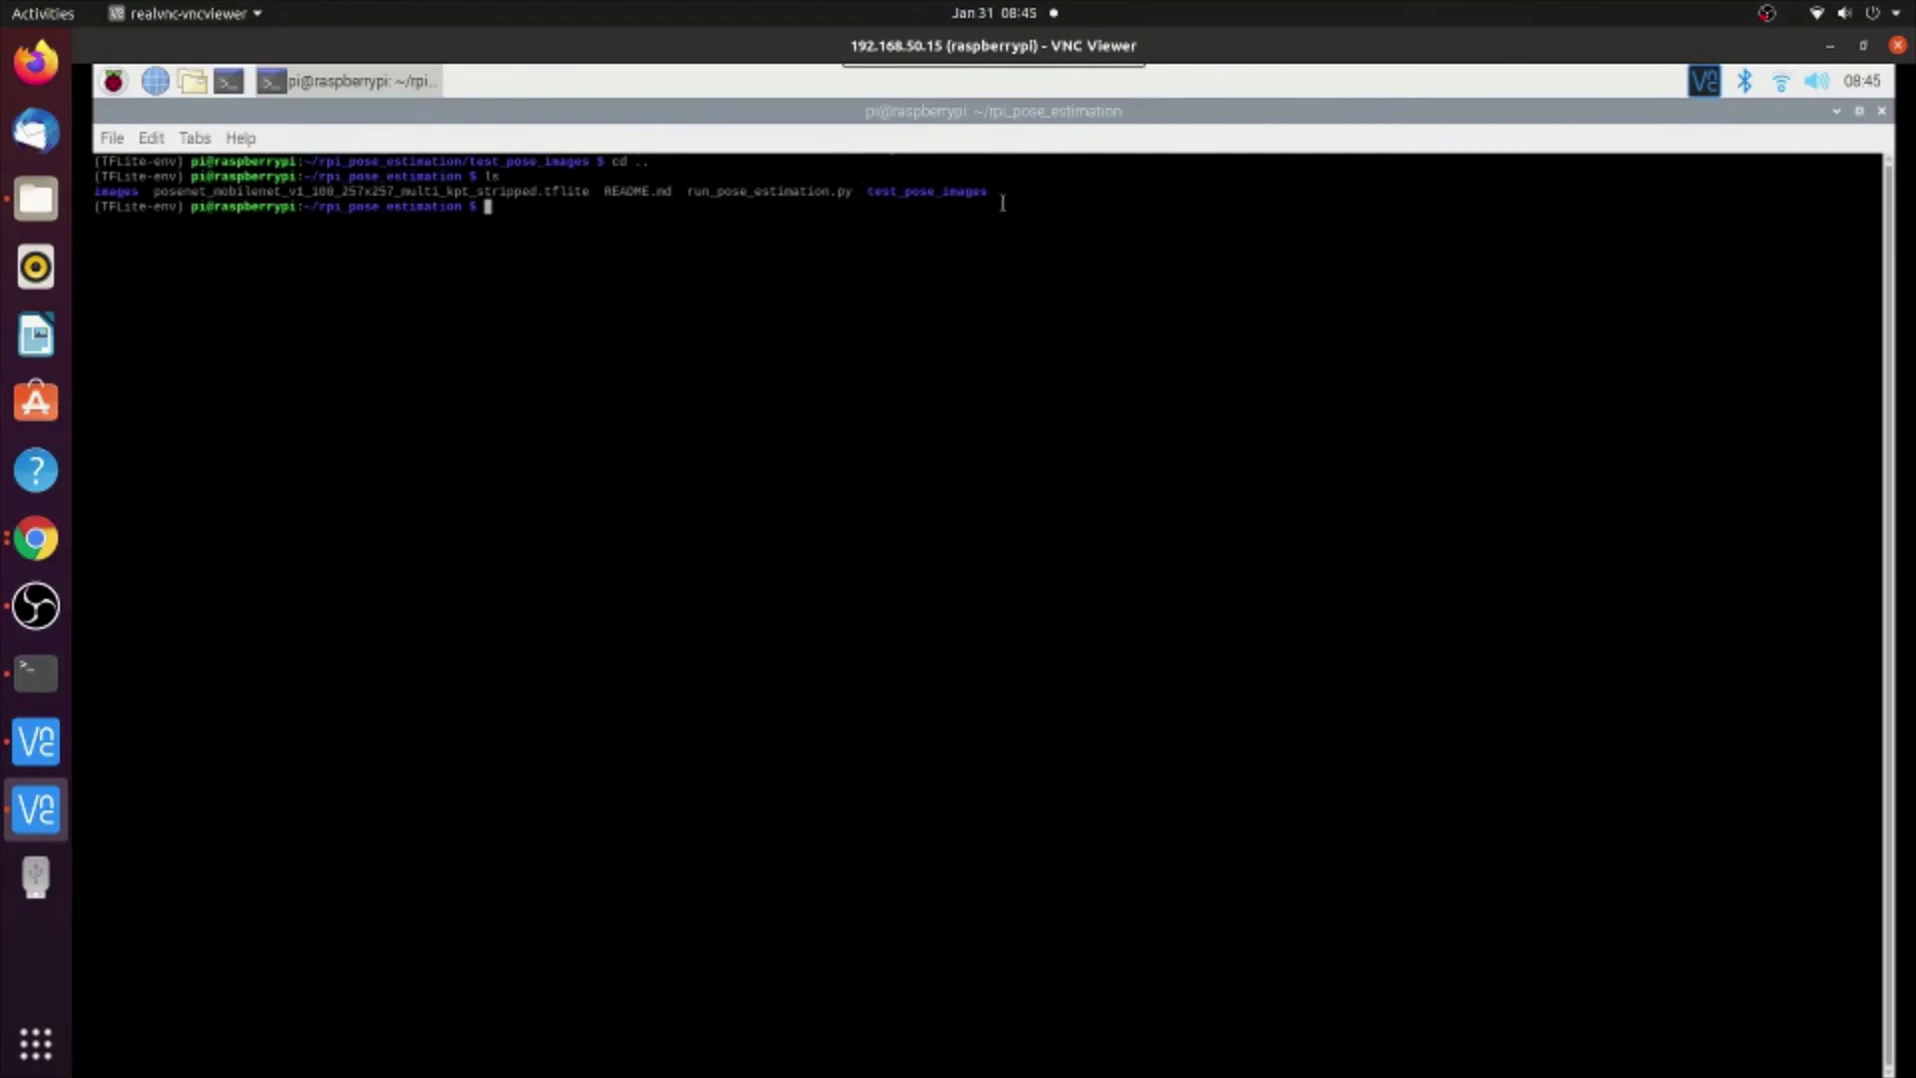
text(cd )
text(test)
key(Tab)
key(Return)
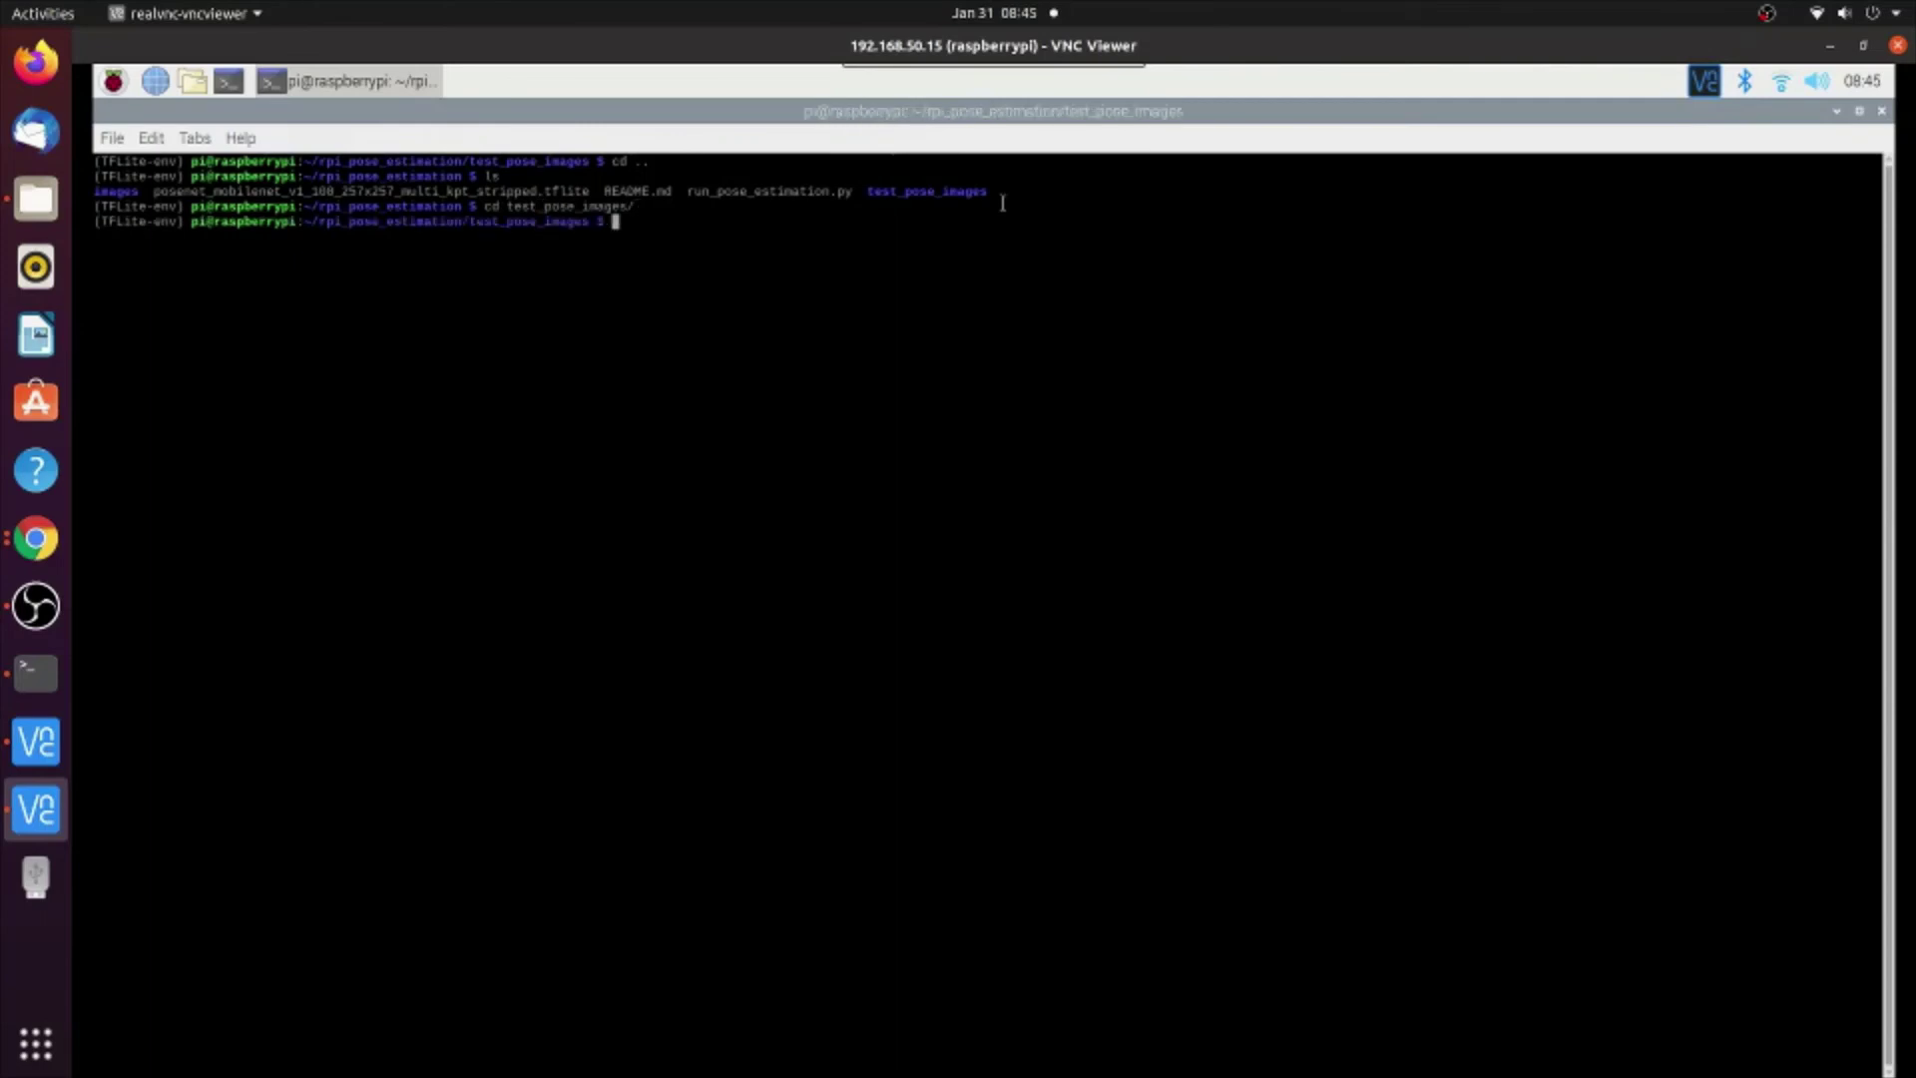
text(ls)
key(Return)
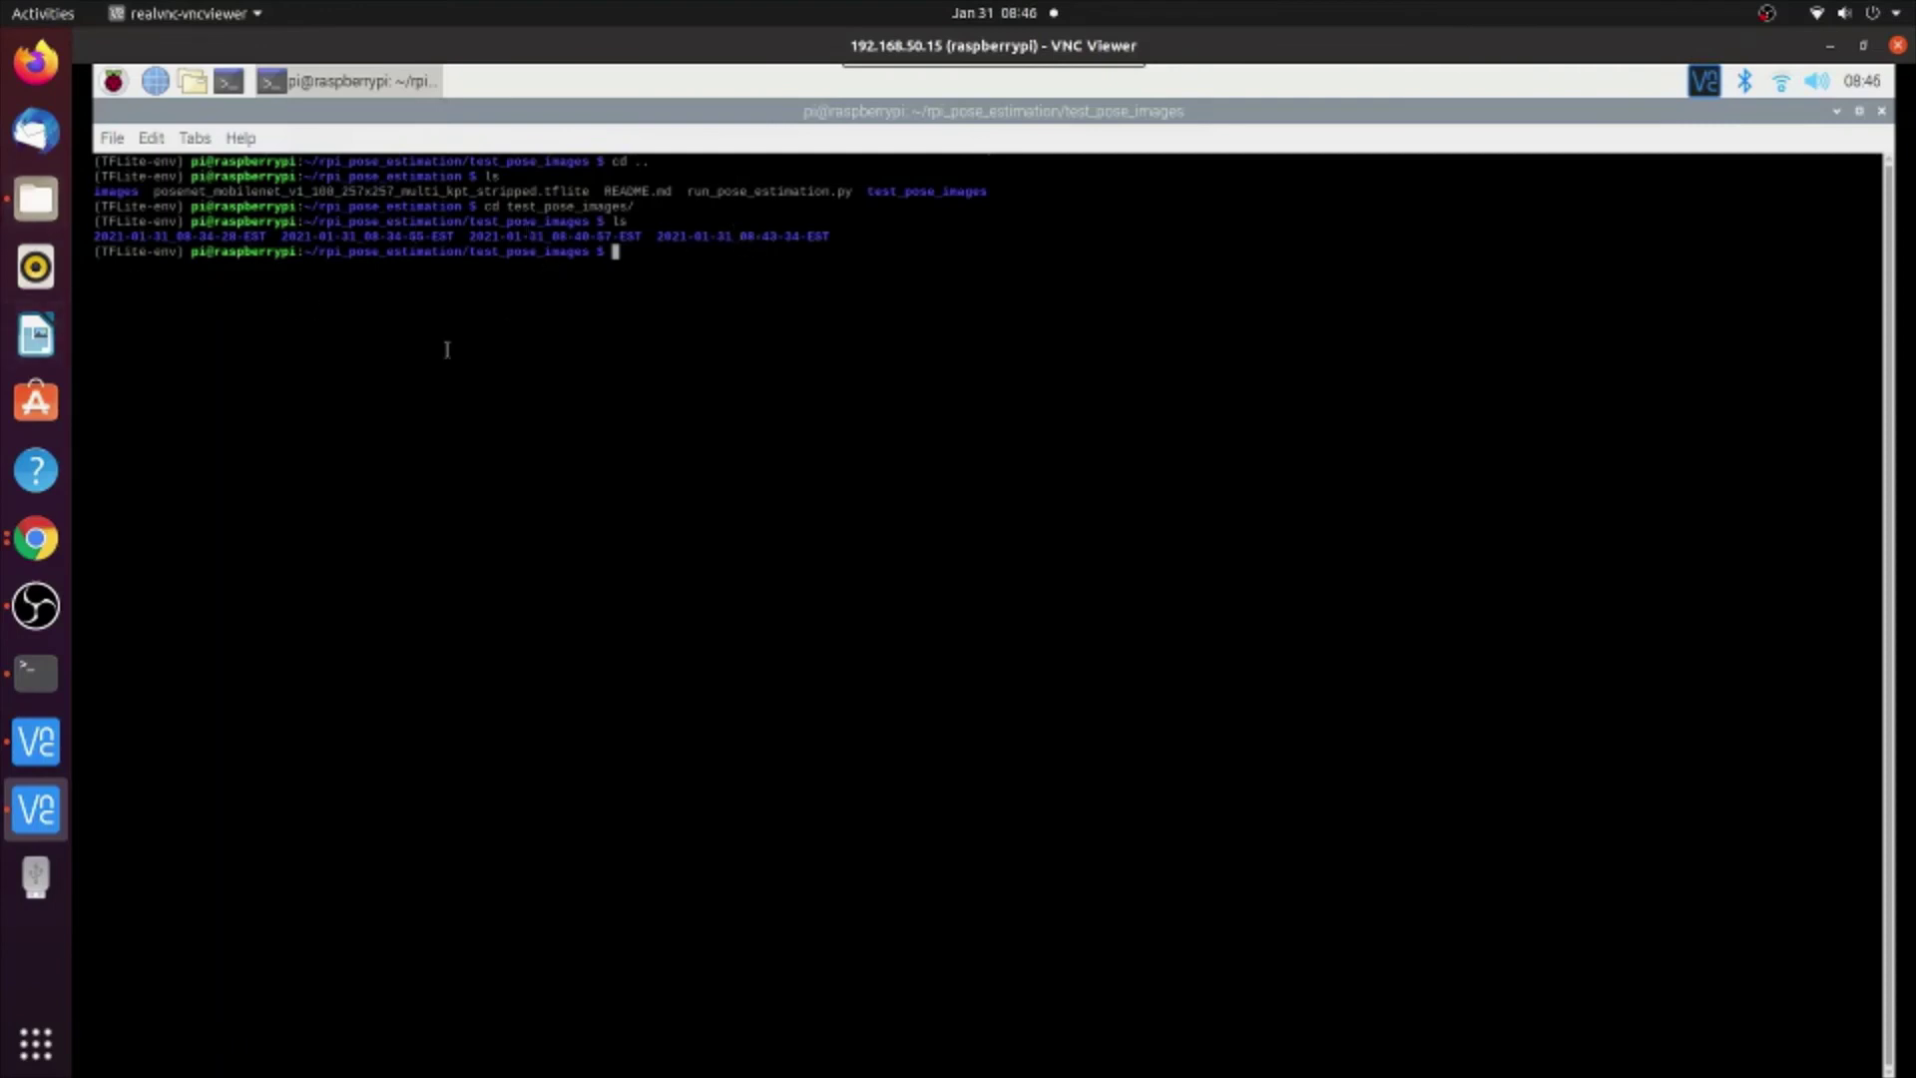
text(ls -l)
key(Return)
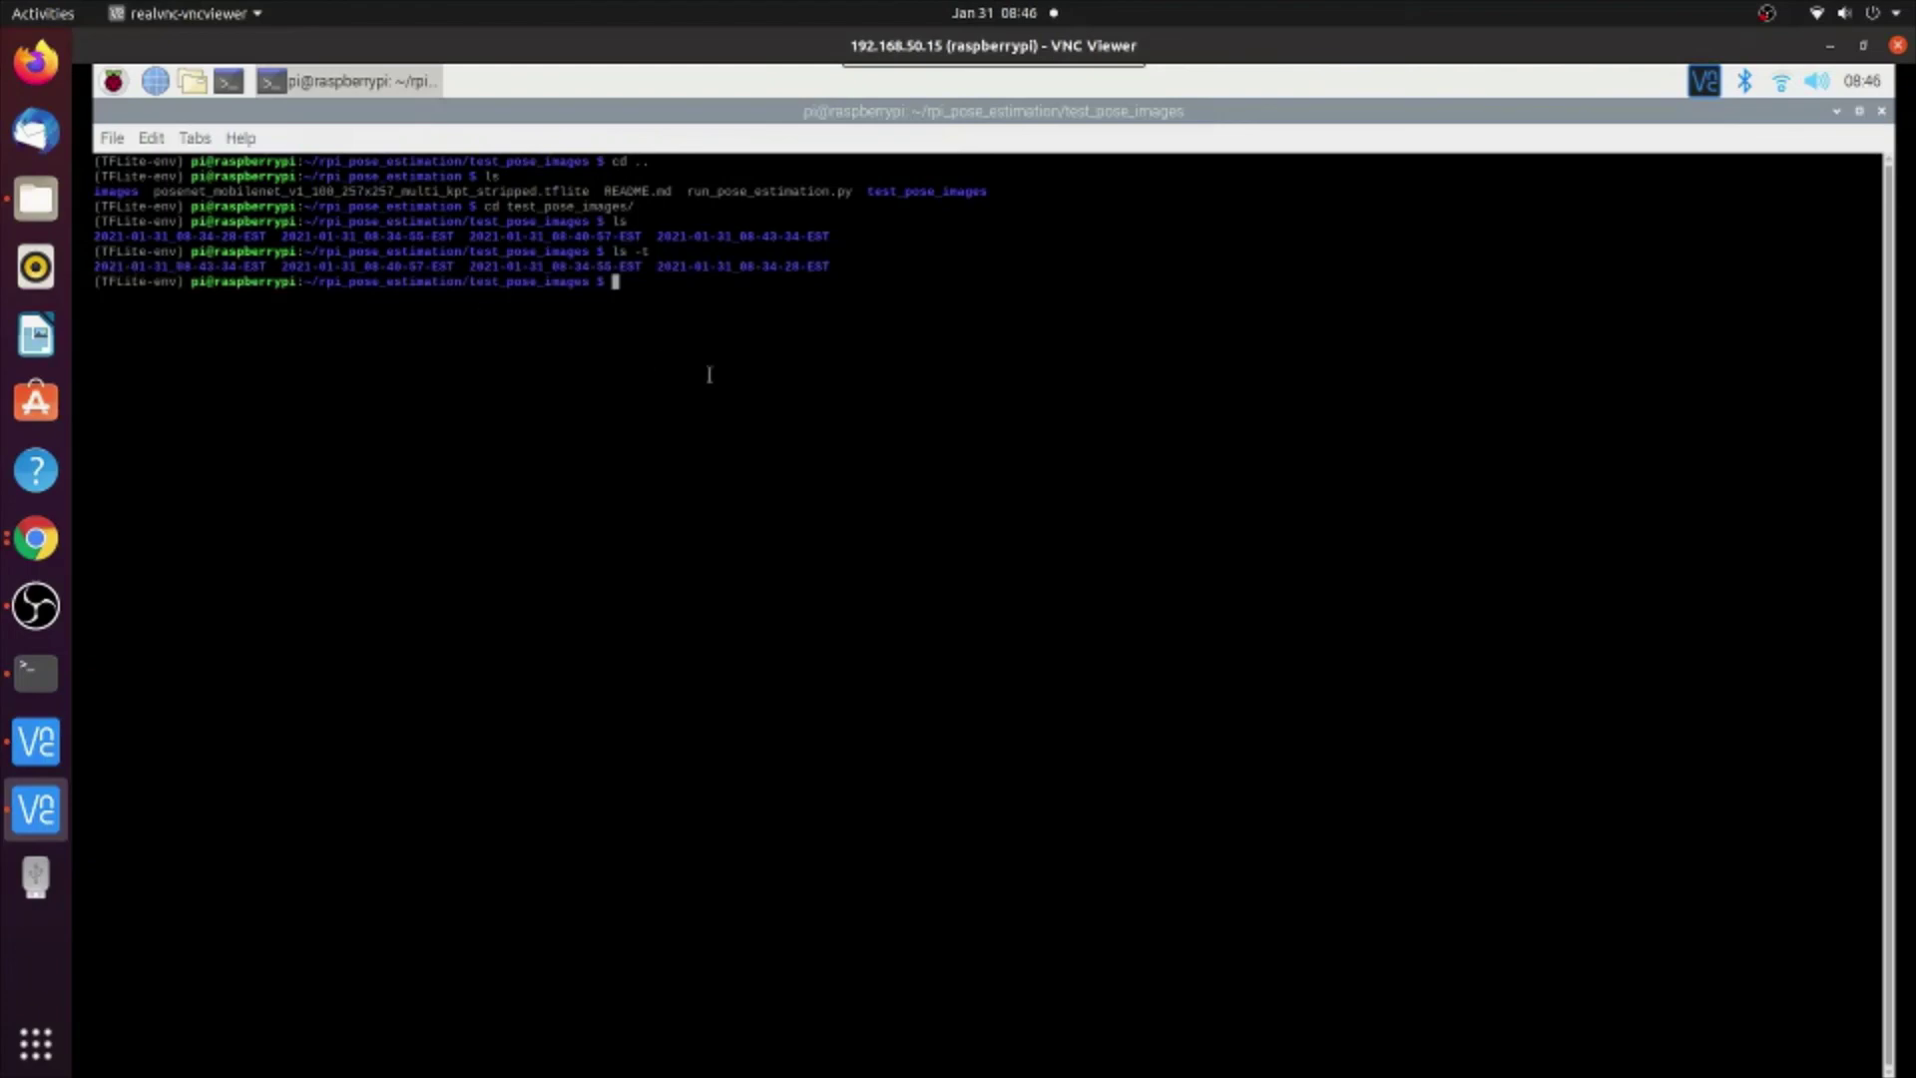
text(cp )
text(2021-01-31_08-)
text(43)
Copy all 2021-01-31_08-43-34-EST images to ~/Desktop and maximize the terminal window
key(Tab)
text(* )
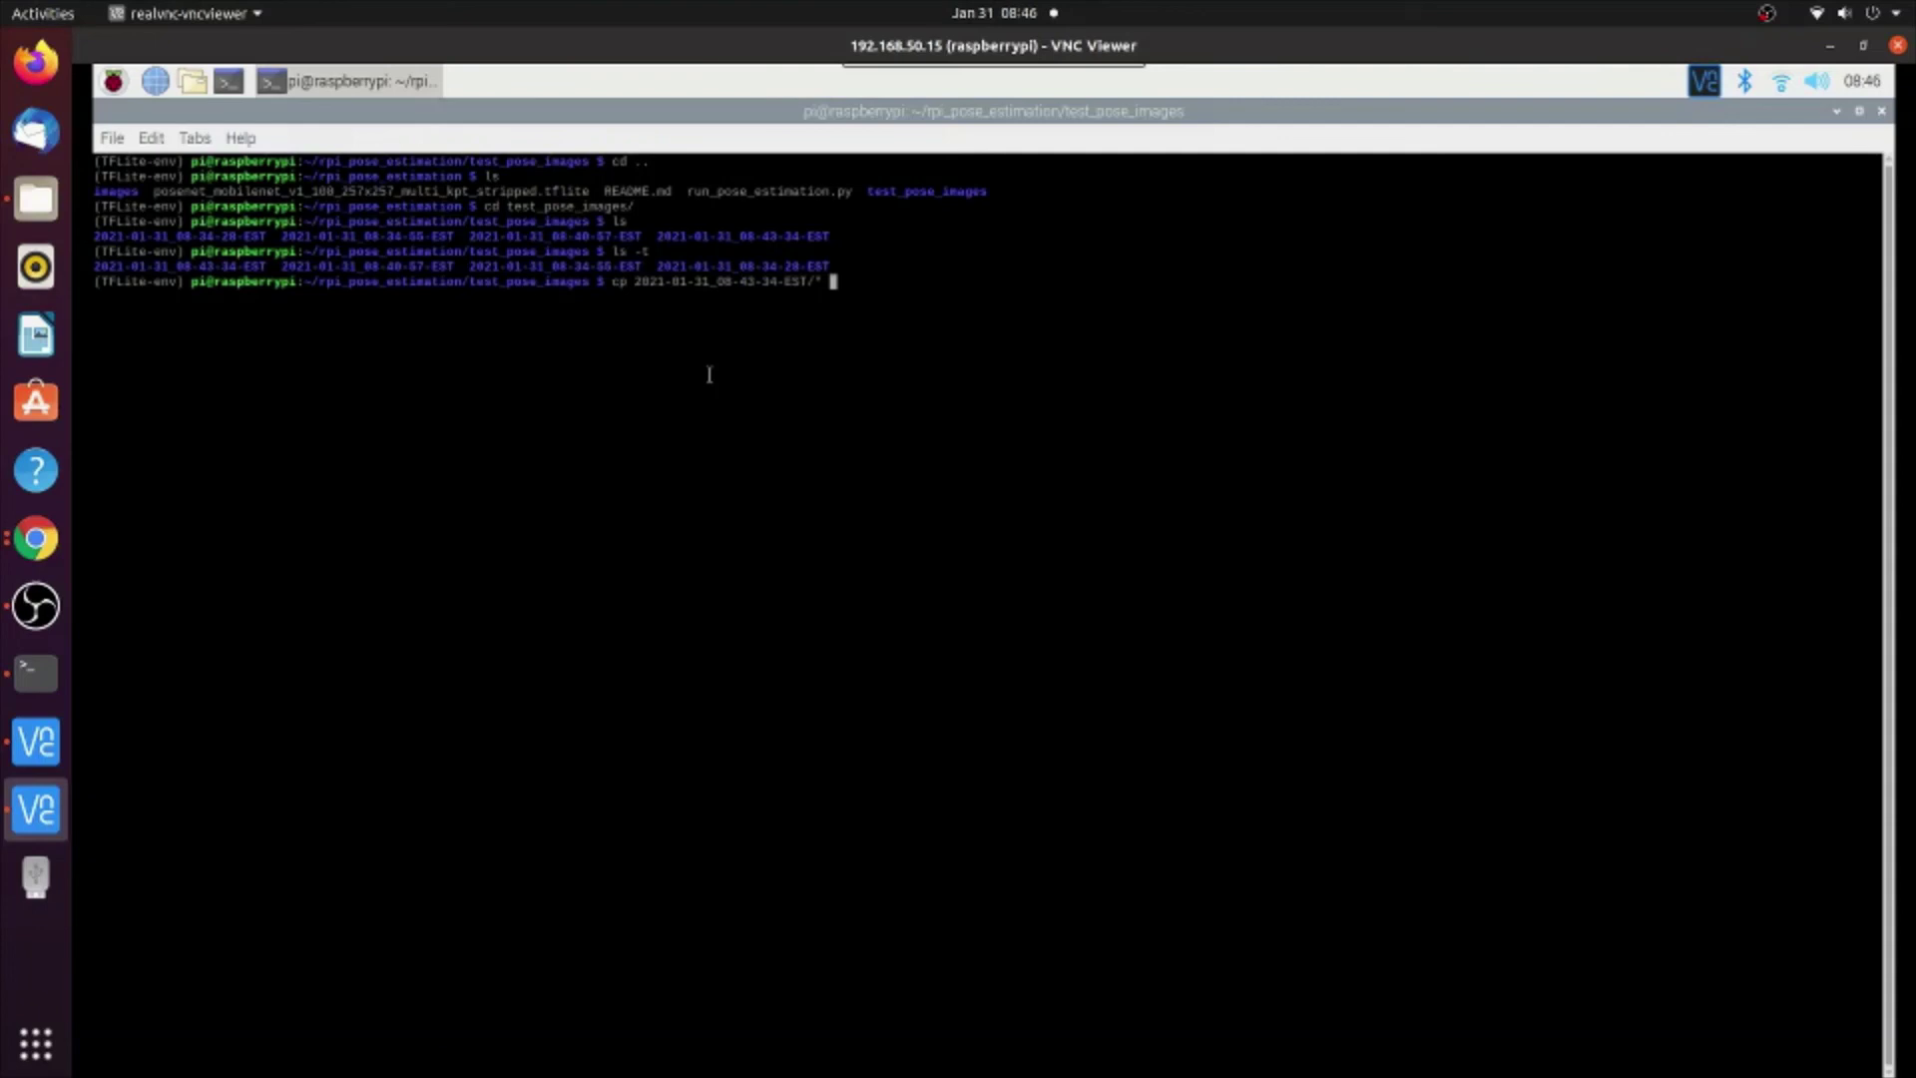
text(~/Desktop/)
key(Return)
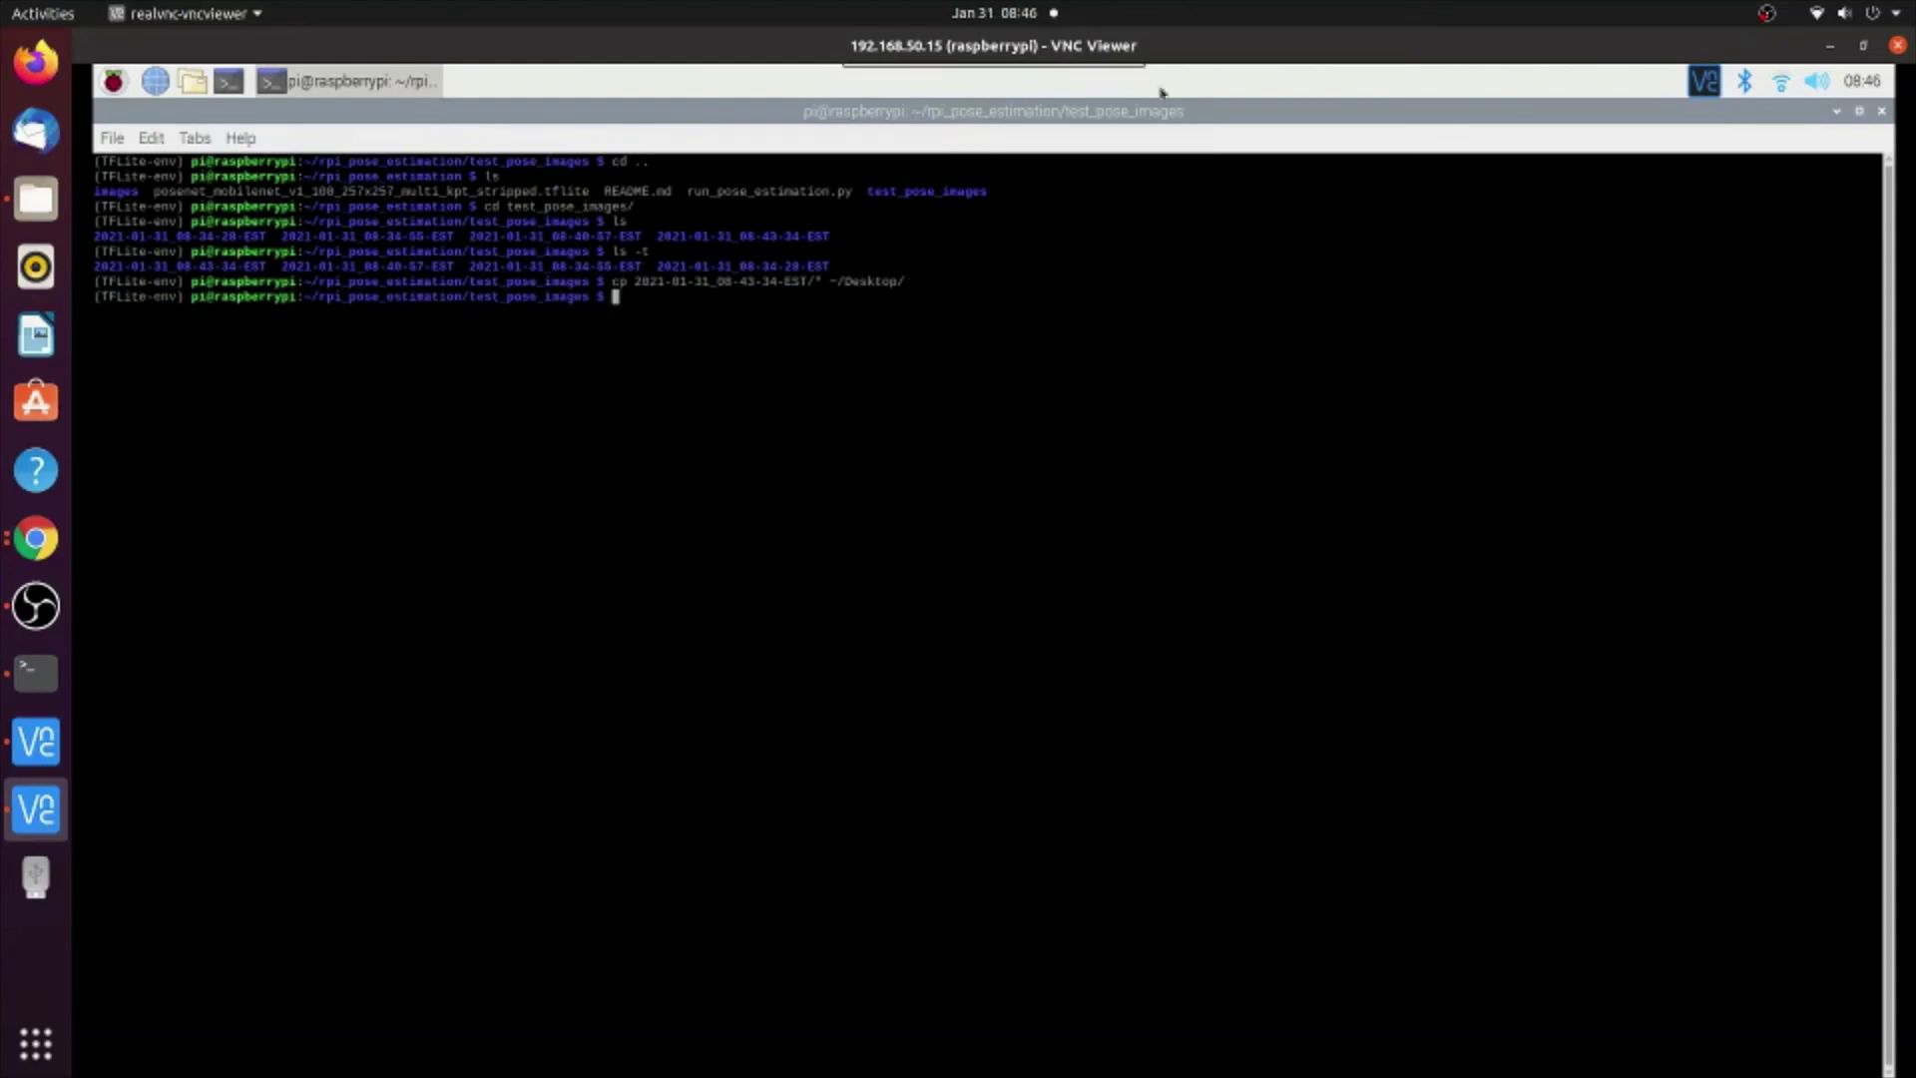
double_click(1202, 111)
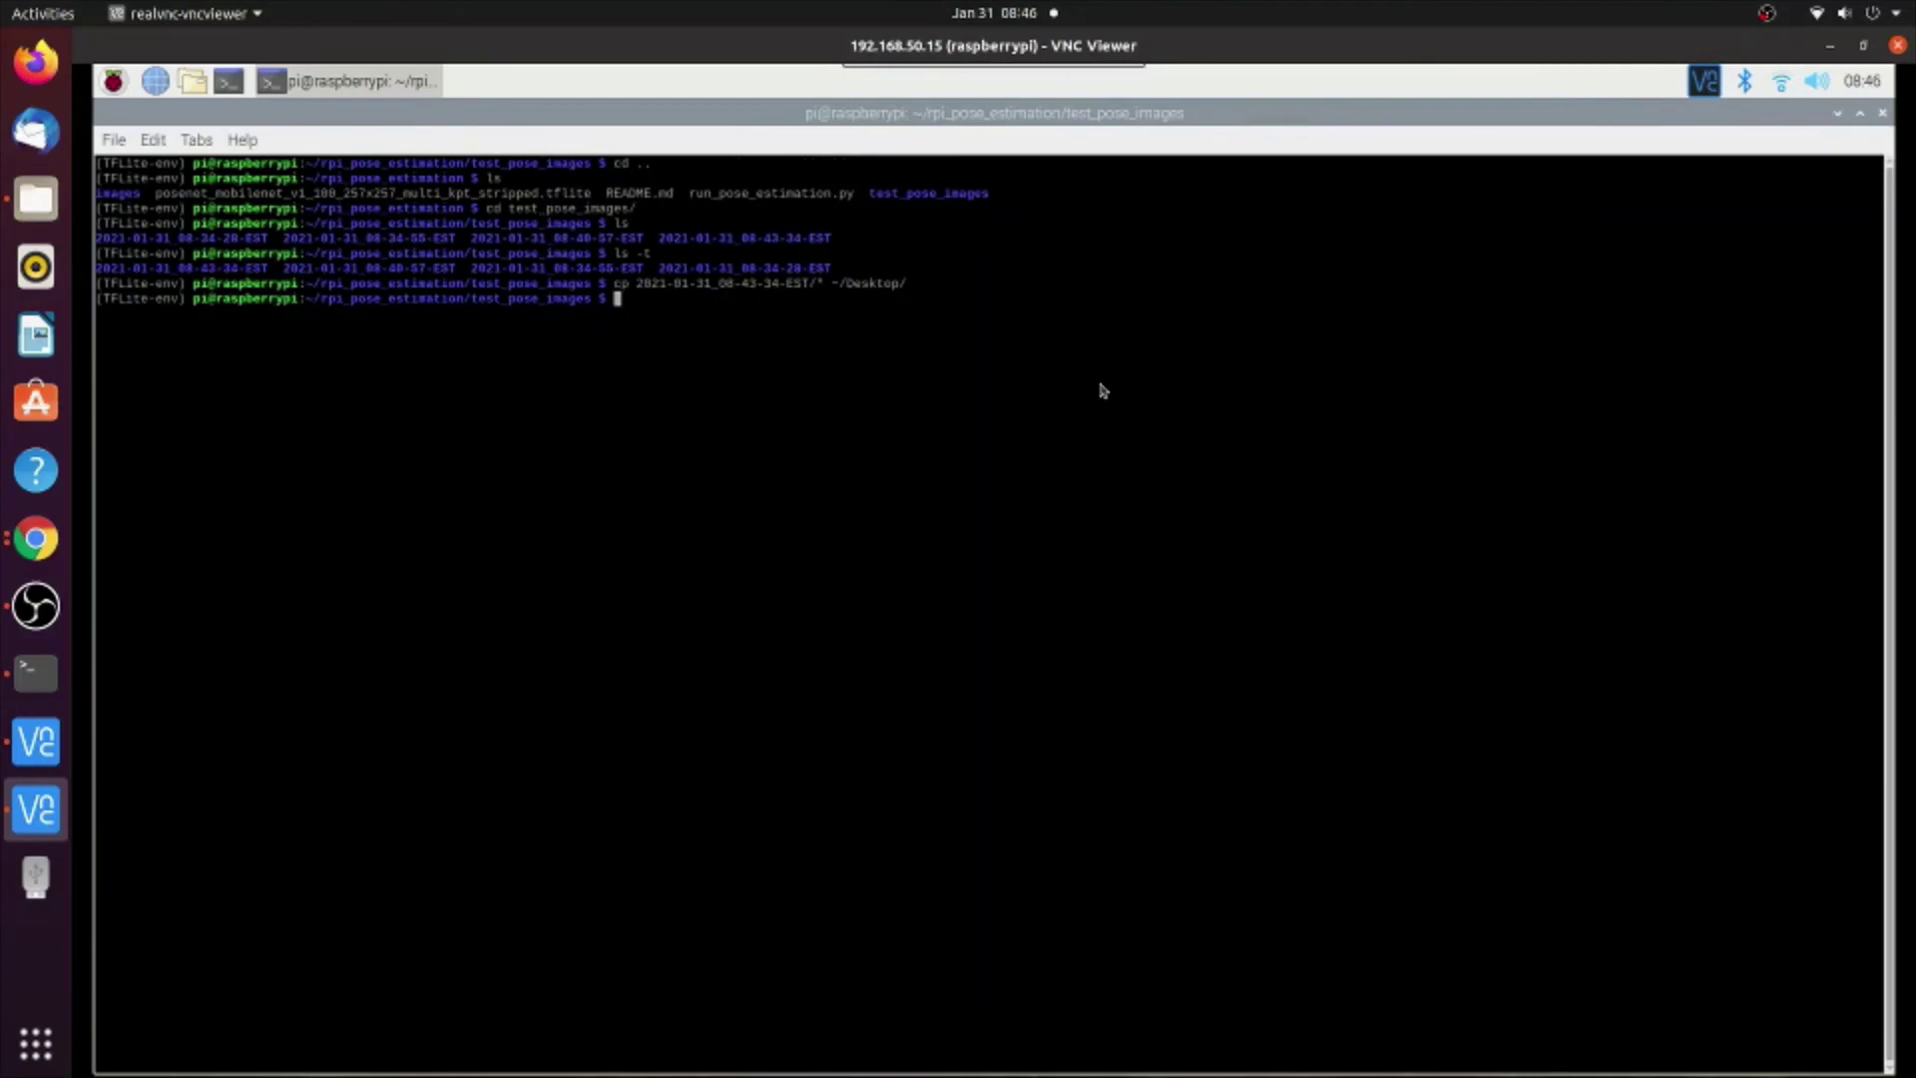
click(1839, 114)
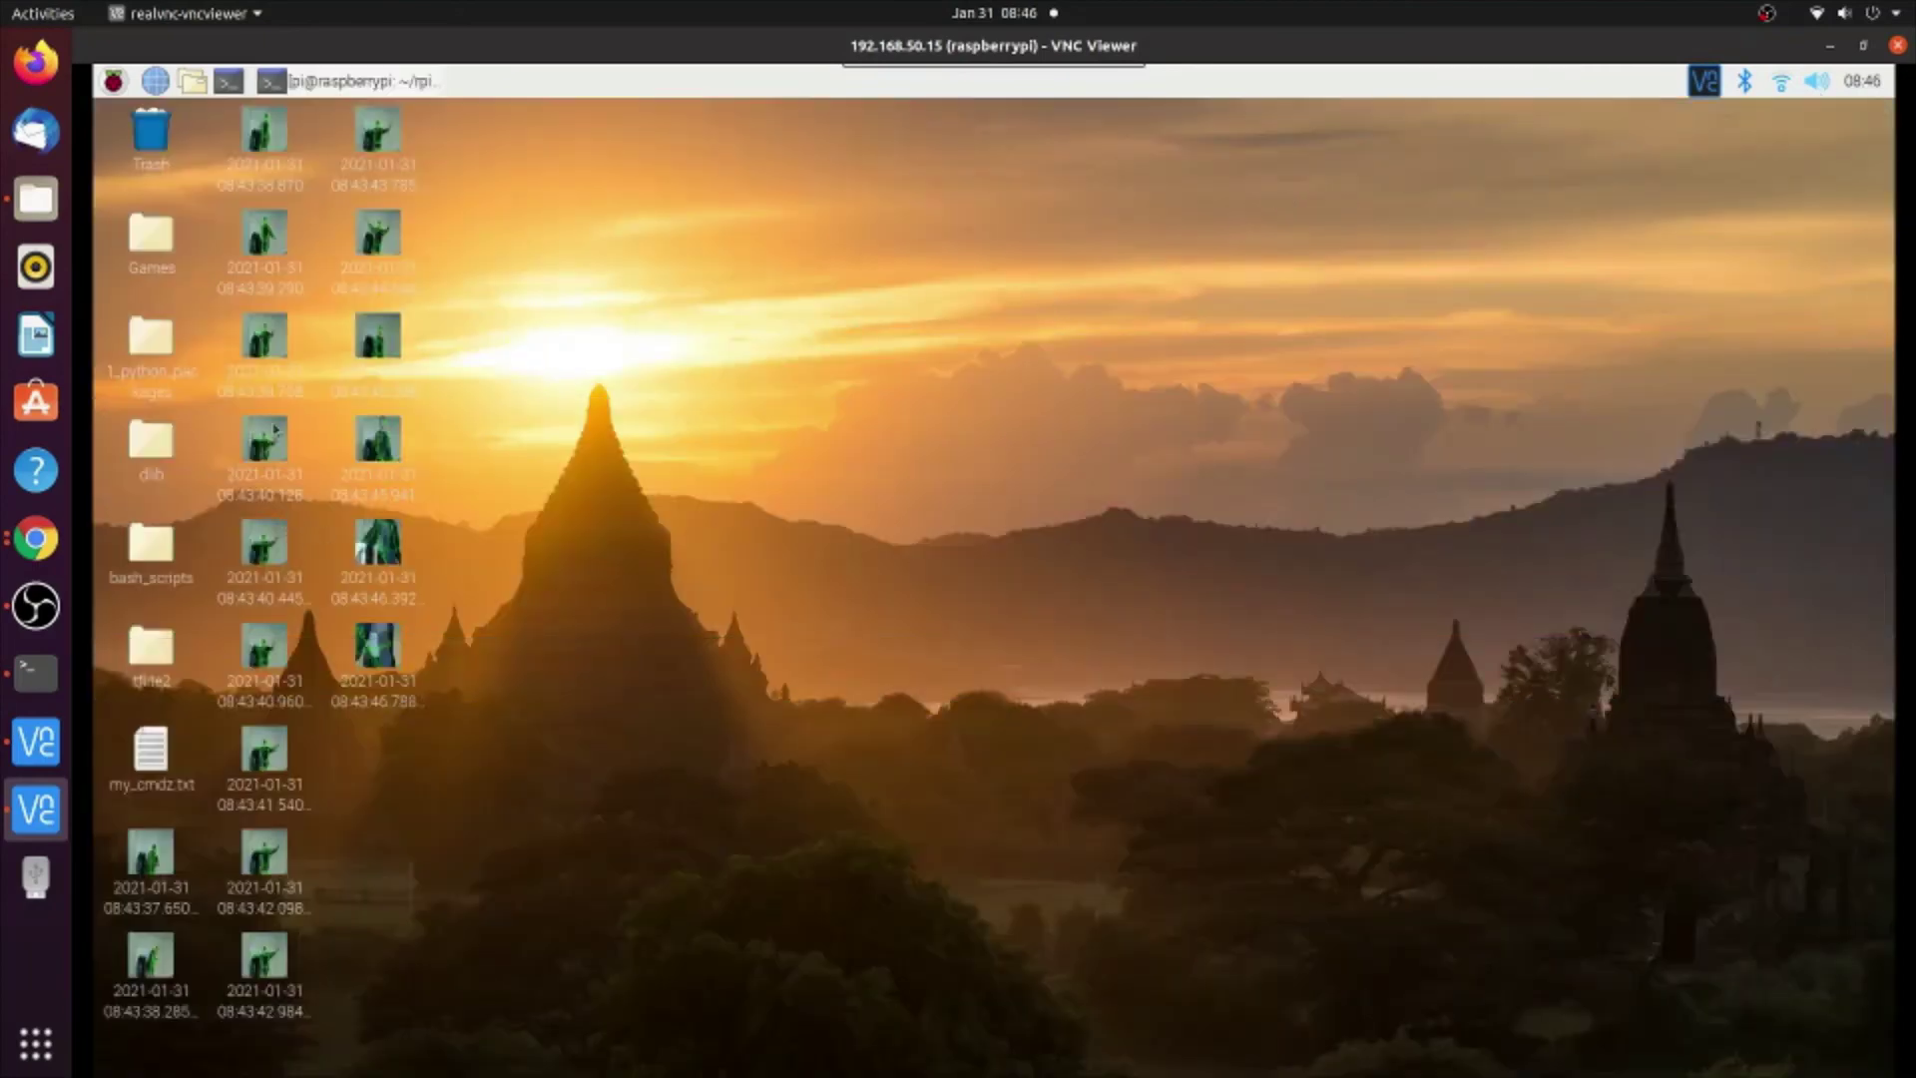
click(274, 431)
double_click(274, 433)
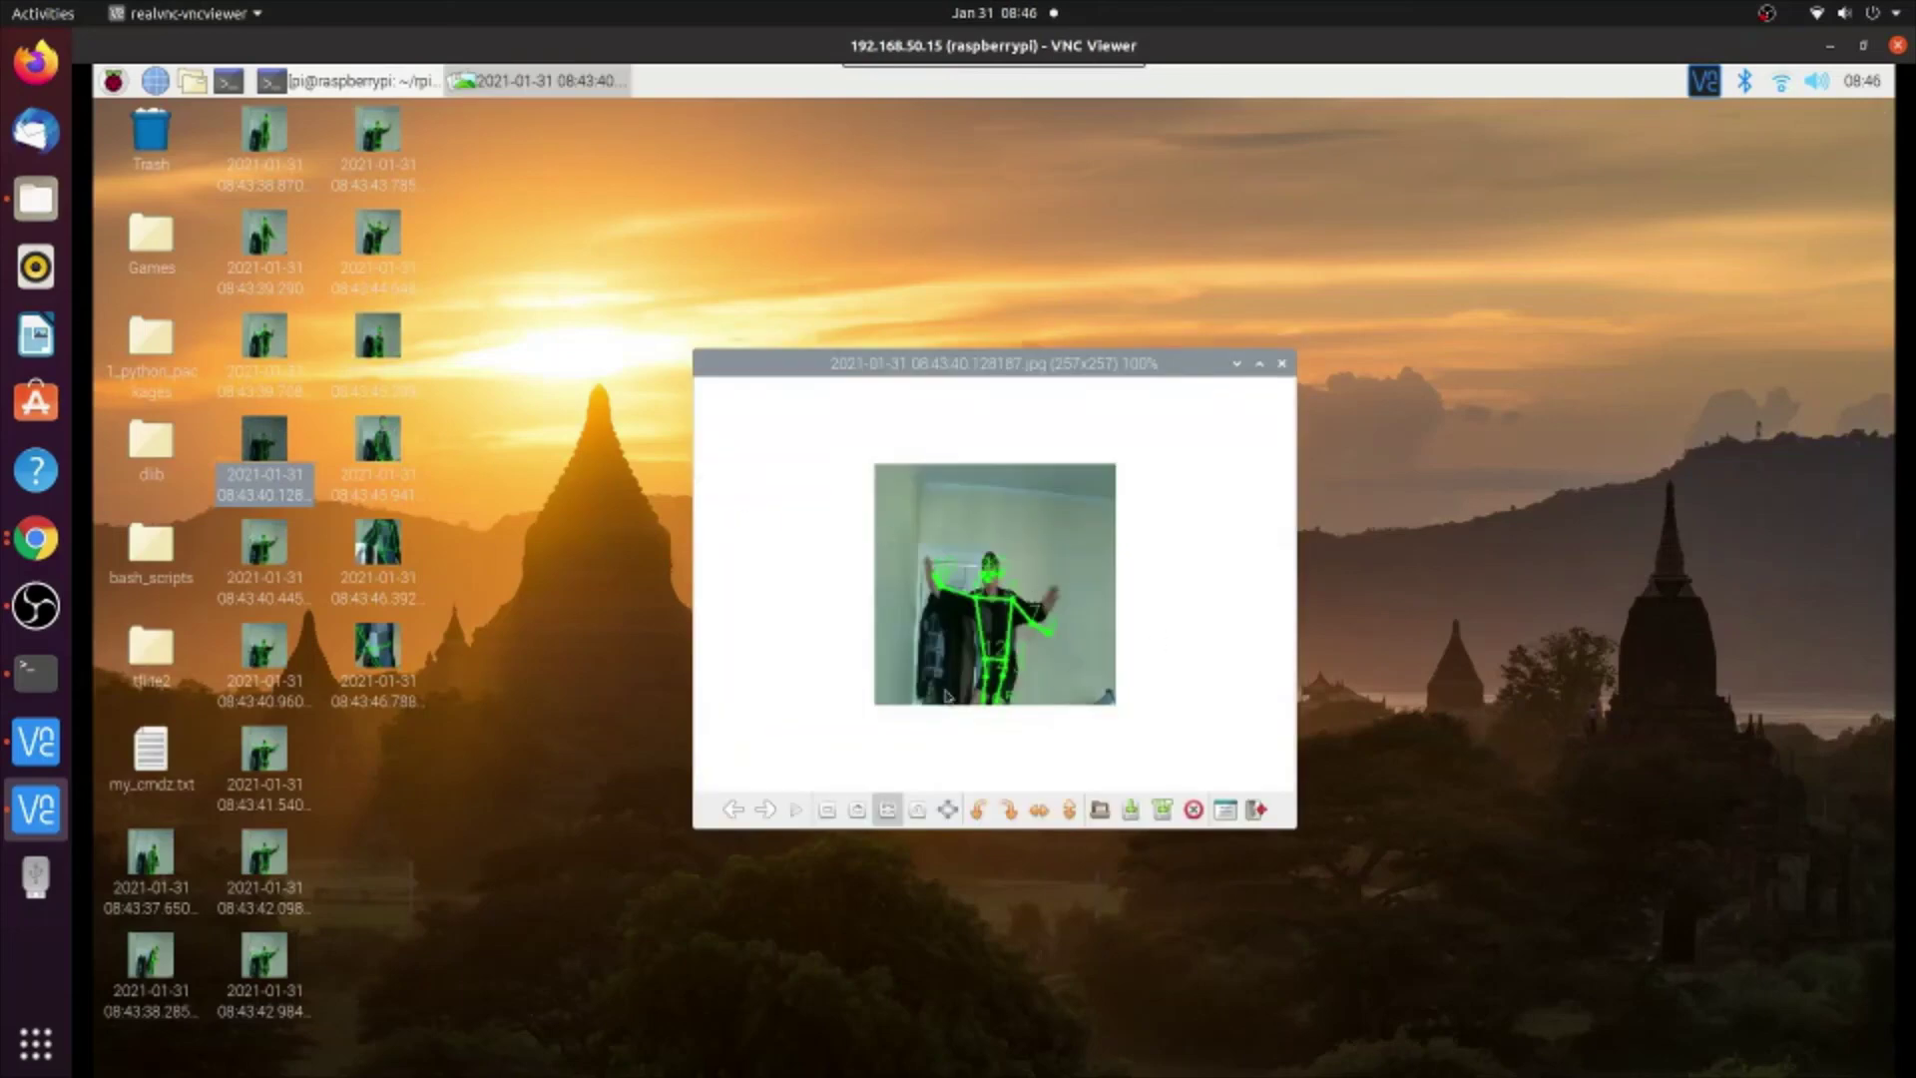